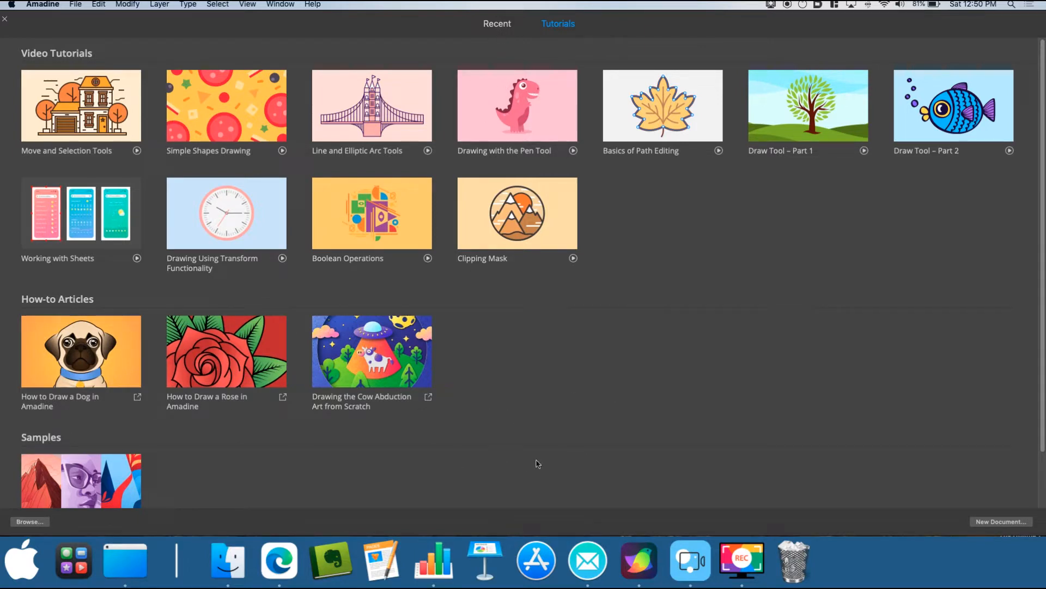
# Step: Open the recent Ashley document and show the Shape Parts and Ashley sublayers of the Reference layer
pyautogui.click(497, 26)
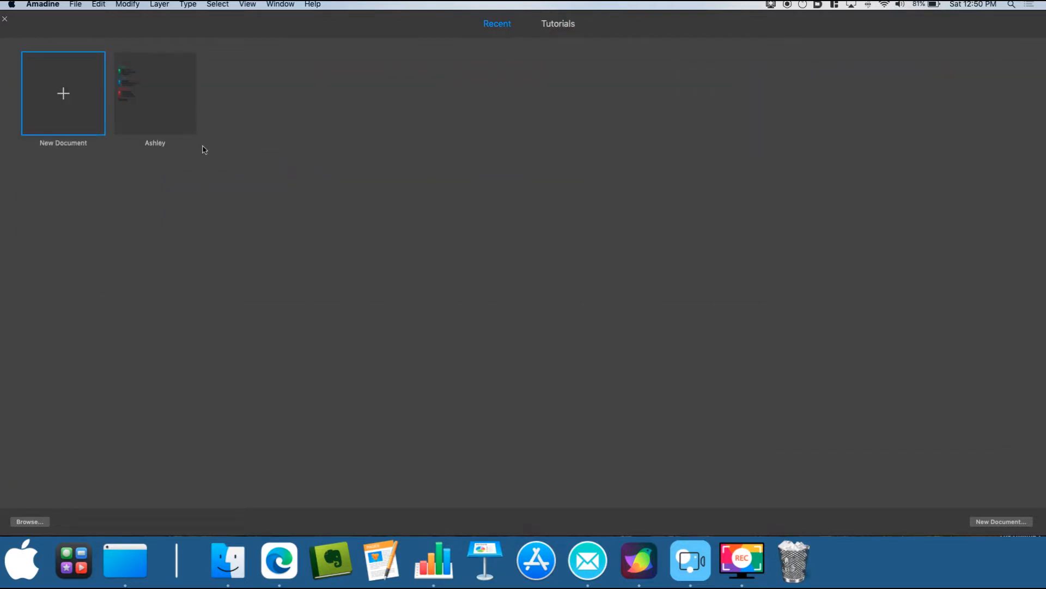
pyautogui.doubleClick(163, 105)
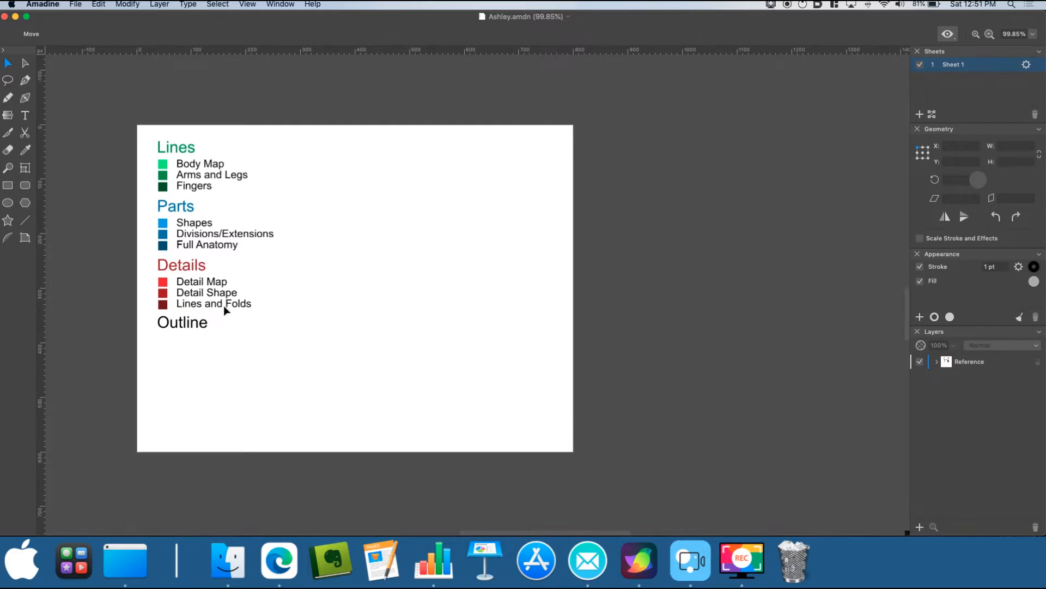
pyautogui.click(937, 364)
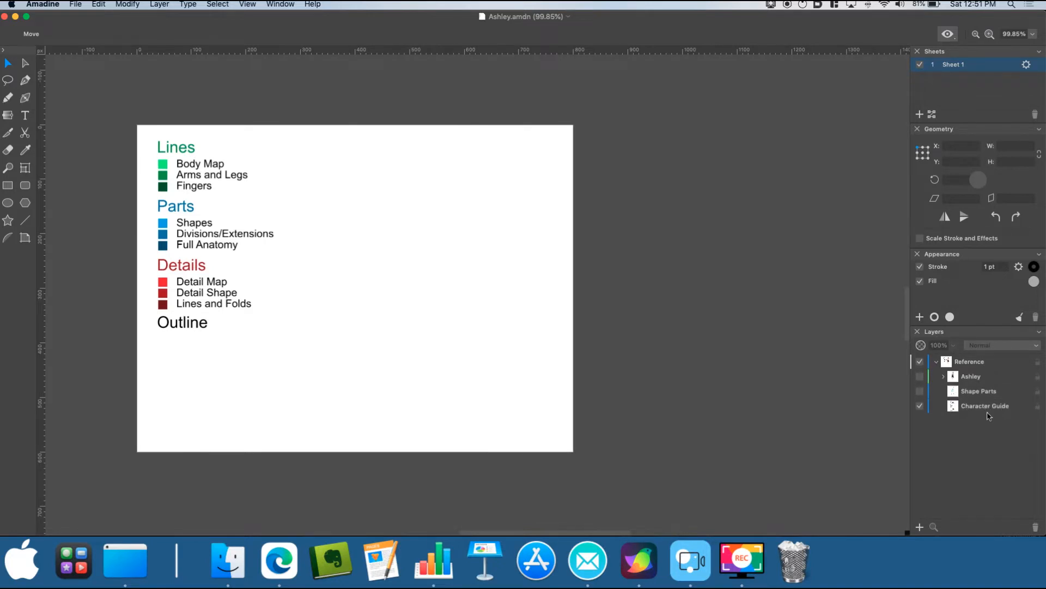
pyautogui.click(921, 391)
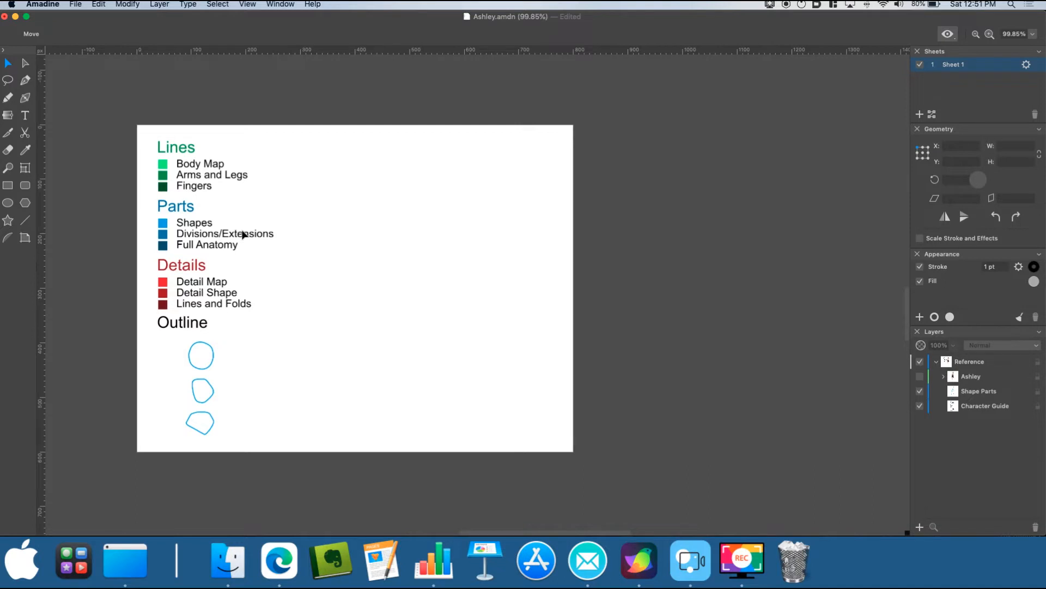
pyautogui.click(920, 377)
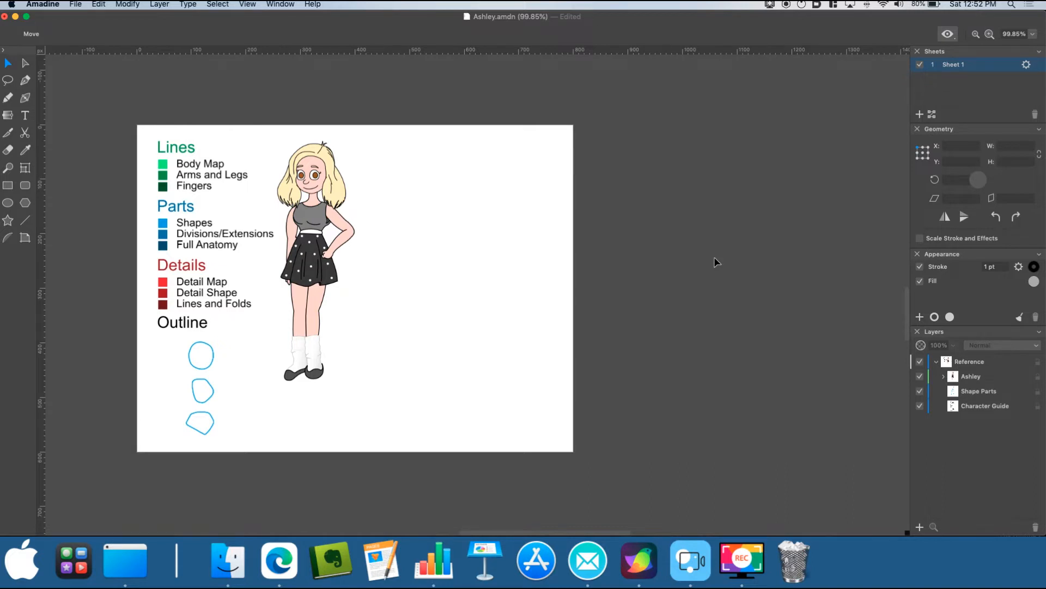
# Step: Create a new document and draw a freehand wavy line and a loop about 62 × 57 px with the Draw tool at smoothing 1
pyautogui.press('super+n')
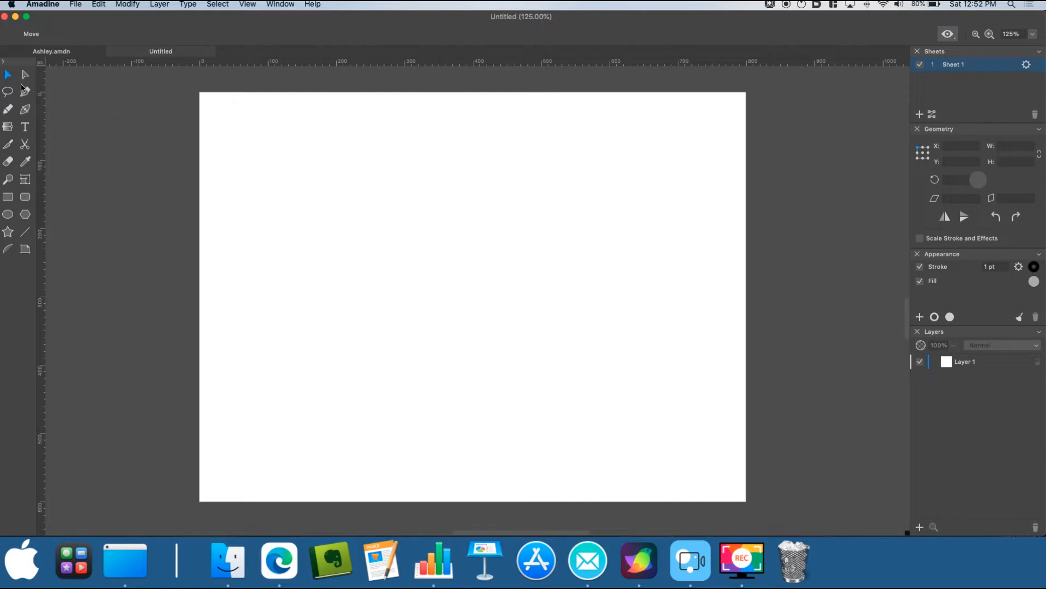
pyautogui.click(10, 111)
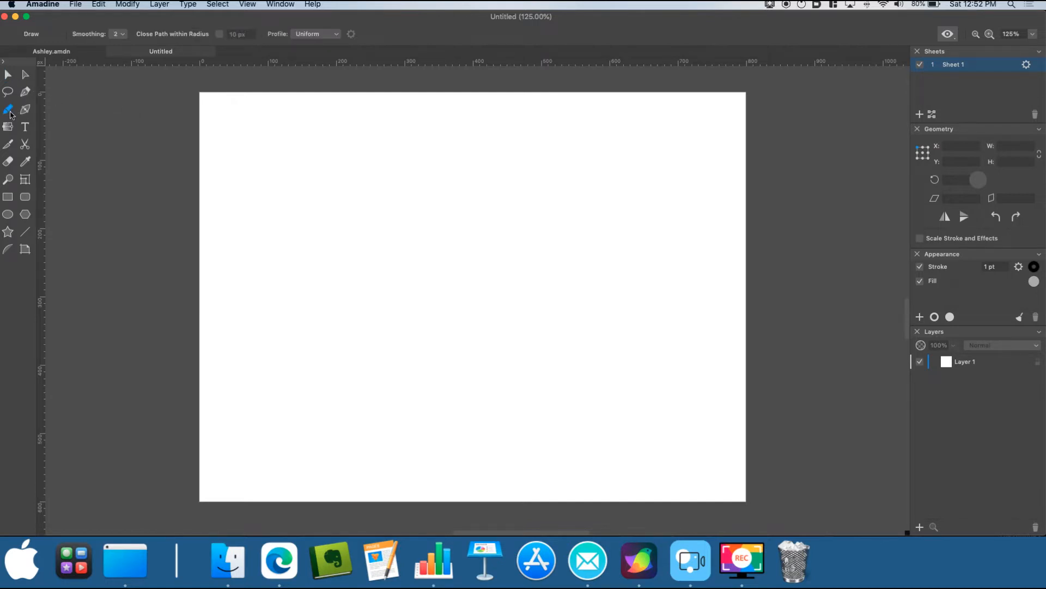
pyautogui.click(122, 37)
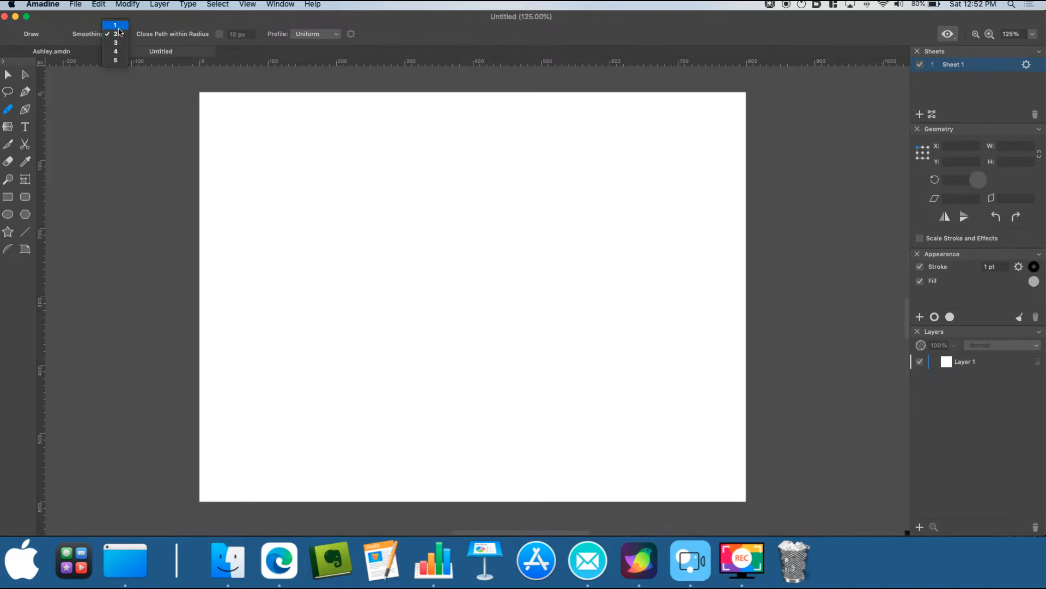
pyautogui.click(117, 27)
pyautogui.moveTo(456, 247)
pyautogui.mouseDown()
pyautogui.moveTo(445, 281)
pyautogui.moveTo(461, 284)
pyautogui.moveTo(479, 268)
pyautogui.moveTo(453, 247)
pyautogui.mouseUp()
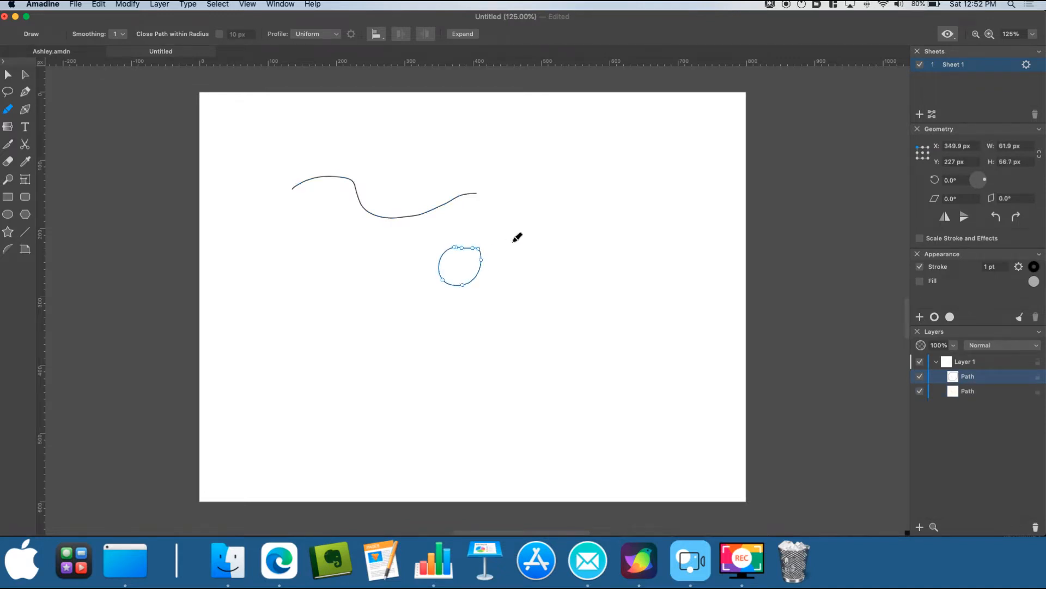
# Step: Set the Draw tool's smoothing to 2 and draw a small circle about 49 × 47 px below the wavy line
pyautogui.click(124, 35)
pyautogui.click(120, 43)
pyautogui.moveTo(364, 279)
pyautogui.mouseDown()
pyautogui.moveTo(350, 289)
pyautogui.moveTo(371, 310)
pyautogui.moveTo(380, 281)
pyautogui.moveTo(365, 280)
pyautogui.mouseUp()
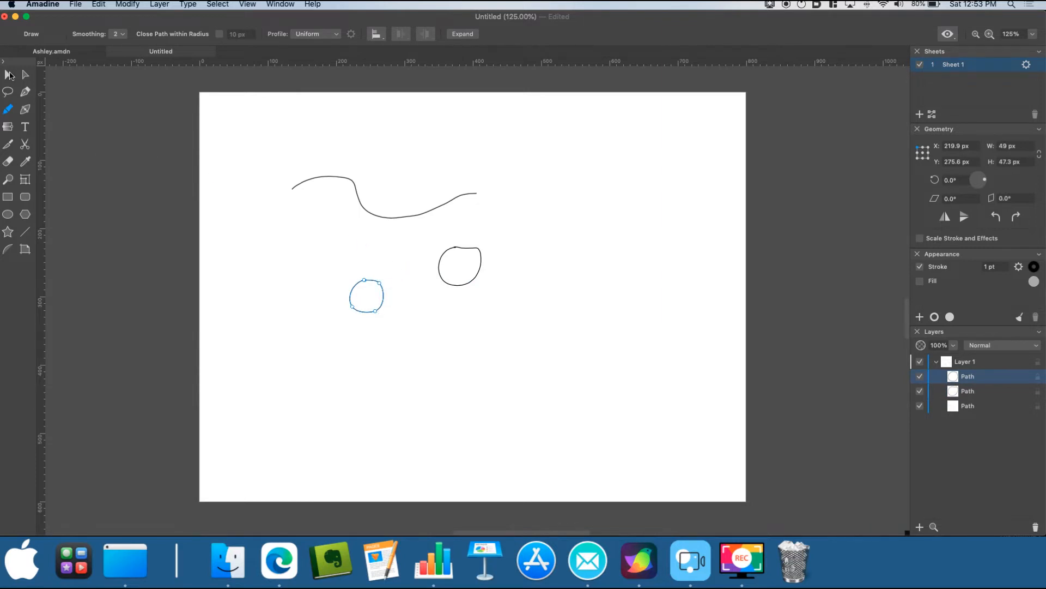
# Step: Select all three freehand test paths on the sheet and delete them
pyautogui.click(8, 74)
pyautogui.moveTo(245, 141); pyautogui.dragTo(553, 366)
pyautogui.press('Delete')
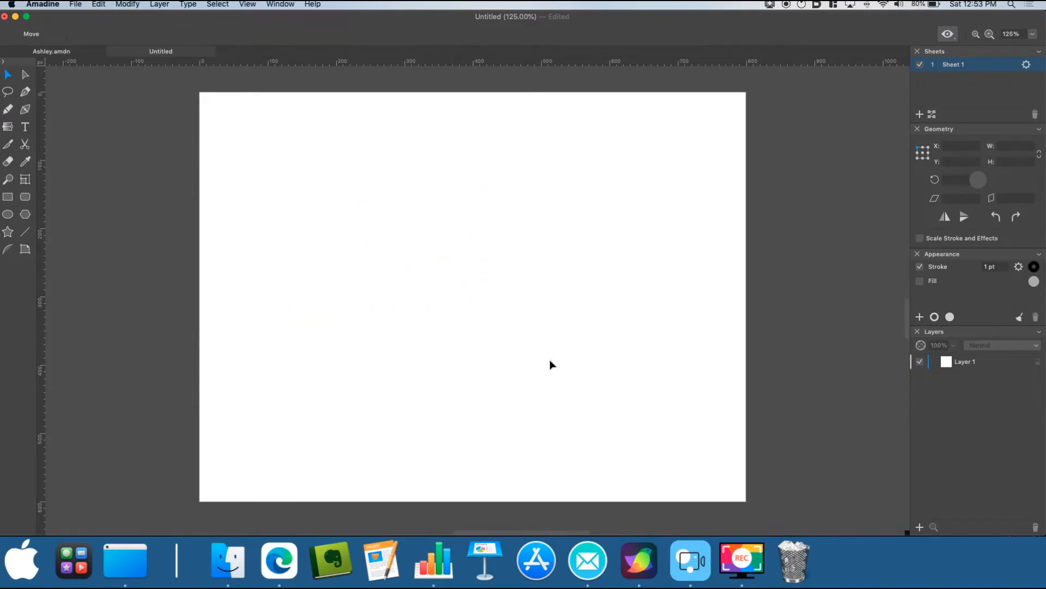
# Step: Set the Draw tool's stroke width to 3 pt, try it with a freehand line, and undo that line
pyautogui.click(9, 111)
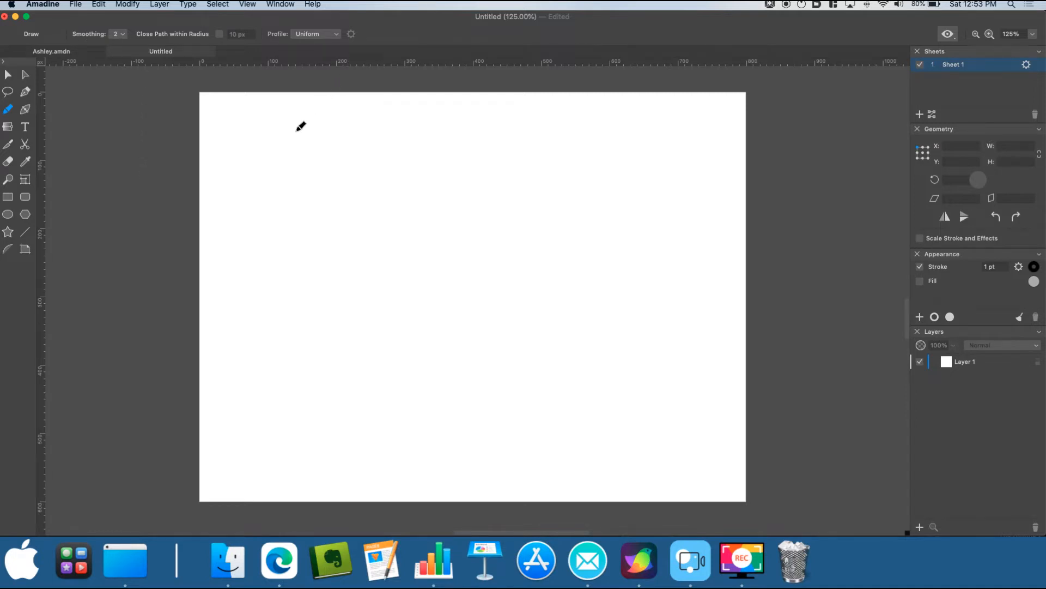
pyautogui.click(1008, 266)
pyautogui.moveTo(316, 219)
pyautogui.mouseDown()
pyautogui.moveTo(358, 214)
pyautogui.moveTo(414, 239)
pyautogui.moveTo(468, 238)
pyautogui.mouseUp()
pyautogui.press('super+z')
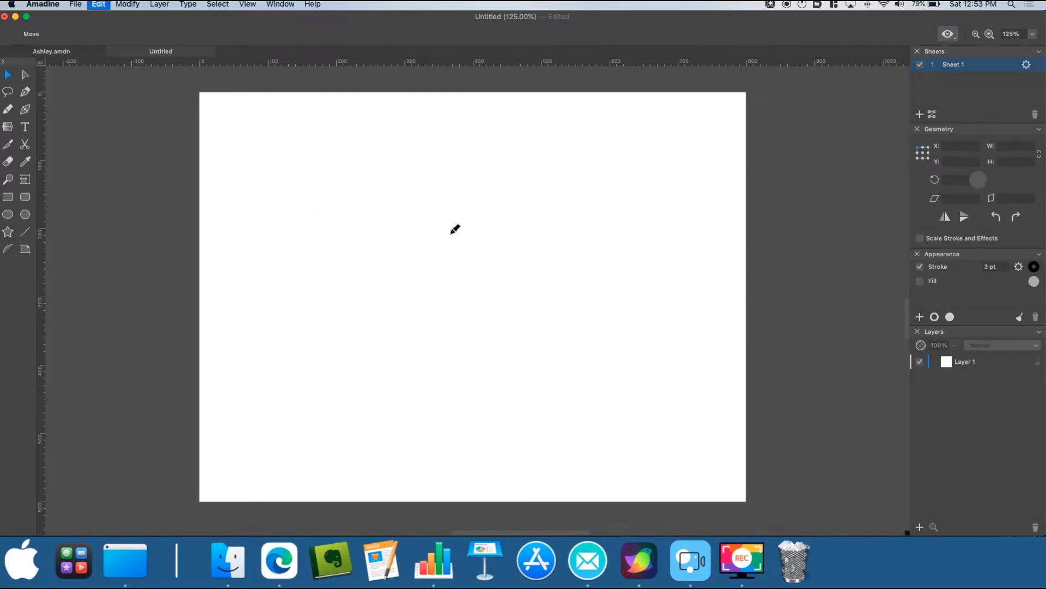
# Step: Give the 3 pt stroke round caps and round corners
pyautogui.click(1019, 269)
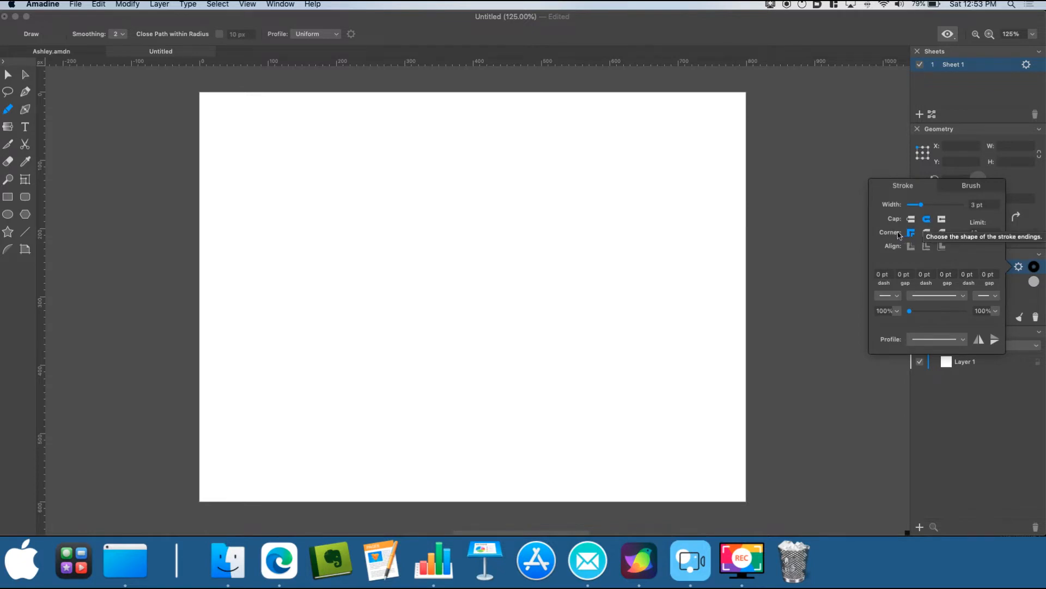
pyautogui.click(926, 233)
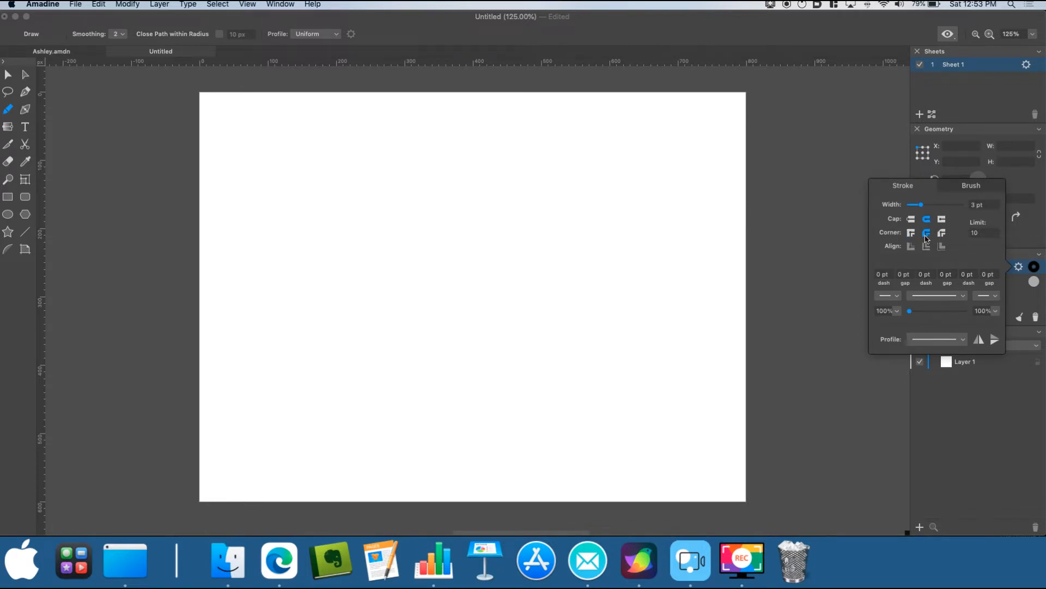
pyautogui.click(965, 404)
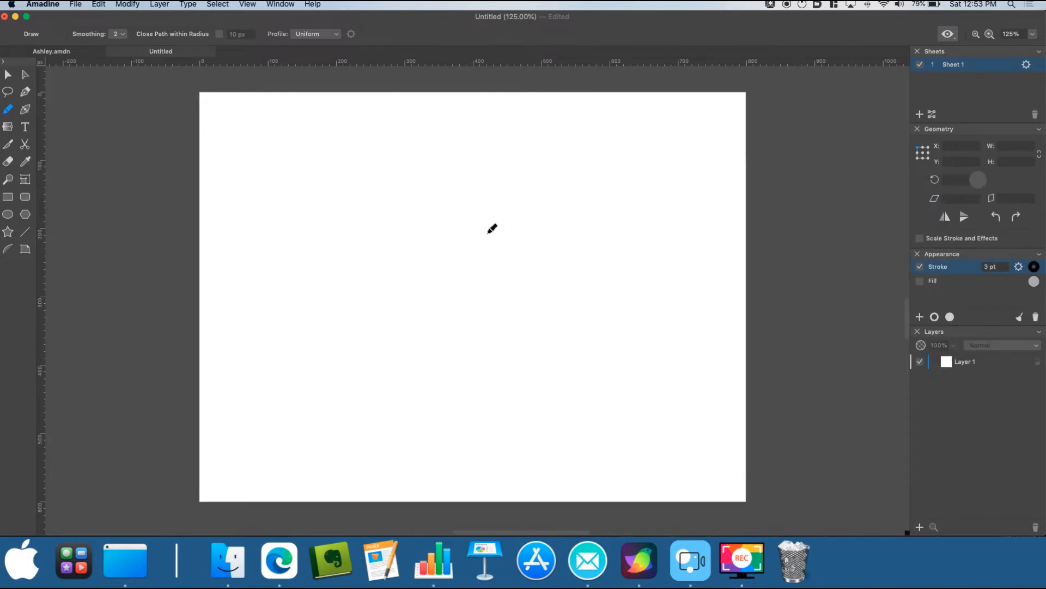
# Step: Draw a freehand wavy line about 133 px wide and, beside it, a round loop about 88 × 77 px
pyautogui.scroll(2, 407, 204)
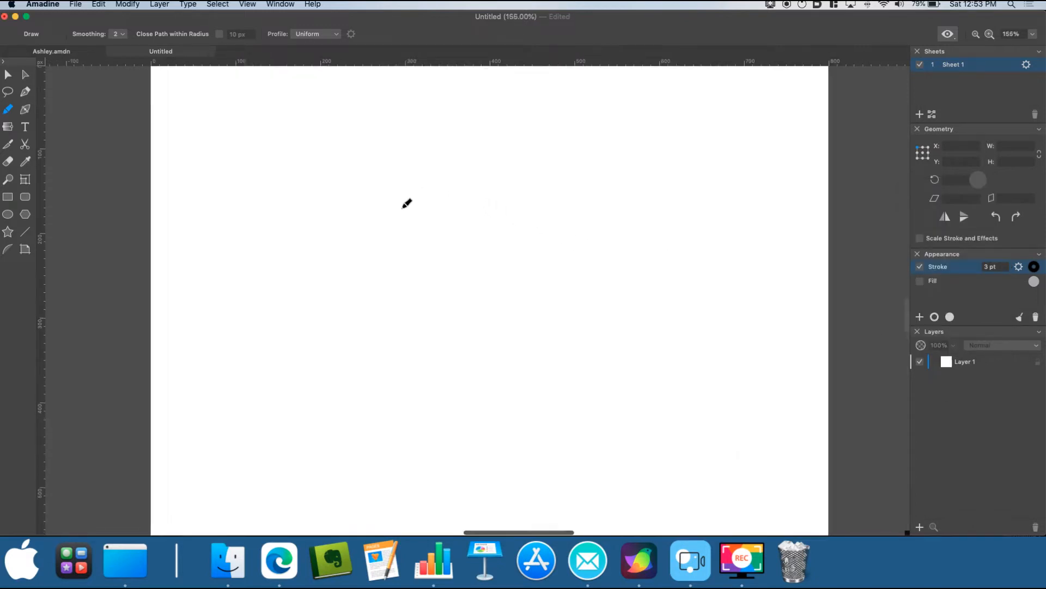
pyautogui.scroll(5, 407, 203)
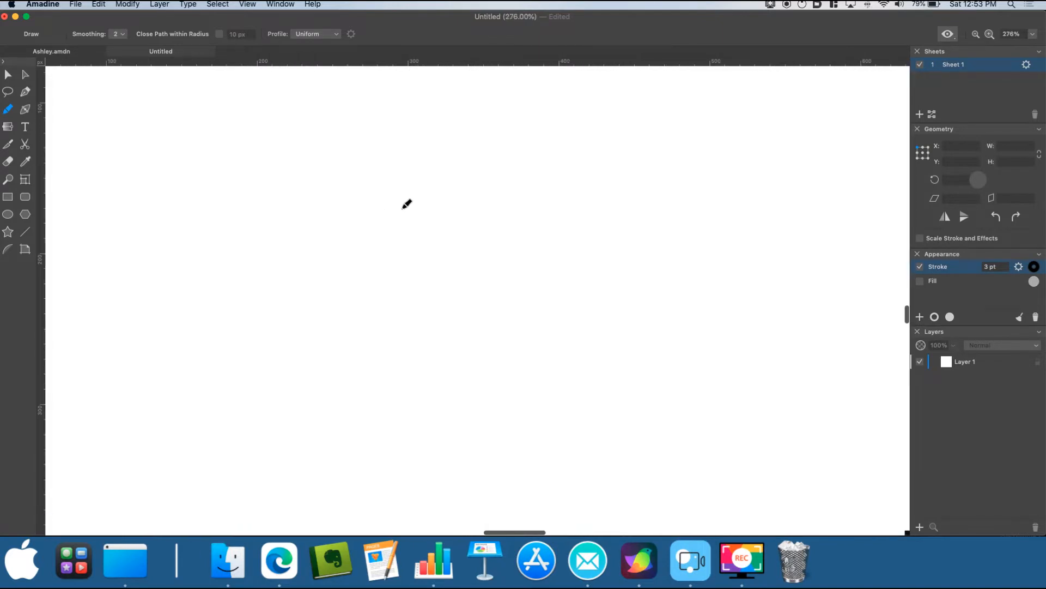
pyautogui.moveTo(266, 259)
pyautogui.mouseDown()
pyautogui.moveTo(323, 241)
pyautogui.moveTo(406, 278)
pyautogui.moveTo(476, 269)
pyautogui.mouseUp()
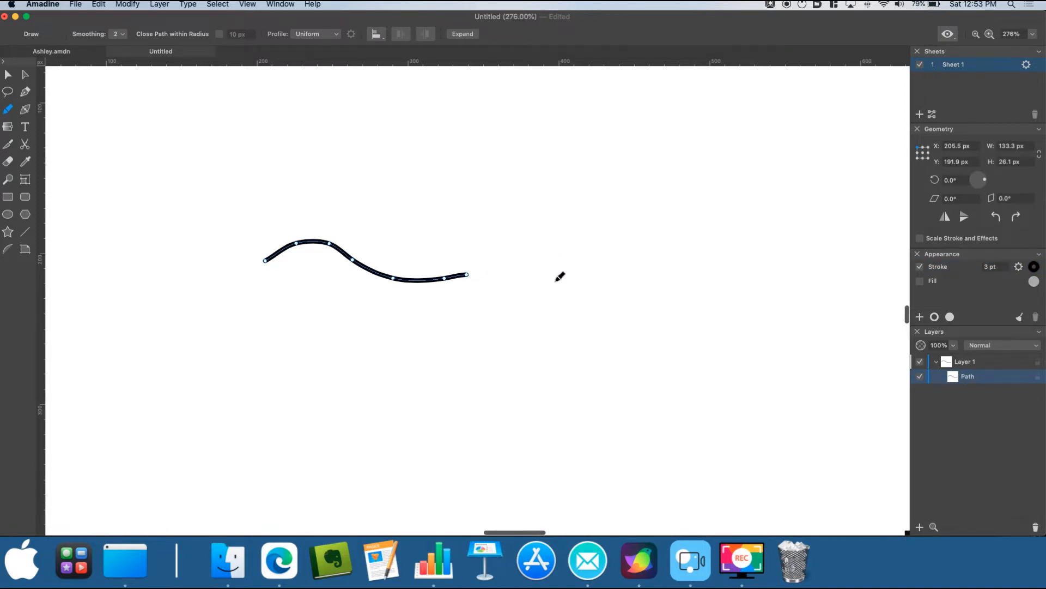
pyautogui.moveTo(693, 163)
pyautogui.mouseDown()
pyautogui.moveTo(659, 185)
pyautogui.moveTo(642, 224)
pyautogui.moveTo(657, 262)
pyautogui.moveTo(707, 281)
pyautogui.moveTo(749, 269)
pyautogui.moveTo(767, 246)
pyautogui.moveTo(775, 204)
pyautogui.moveTo(751, 172)
pyautogui.moveTo(694, 163)
pyautogui.mouseUp()
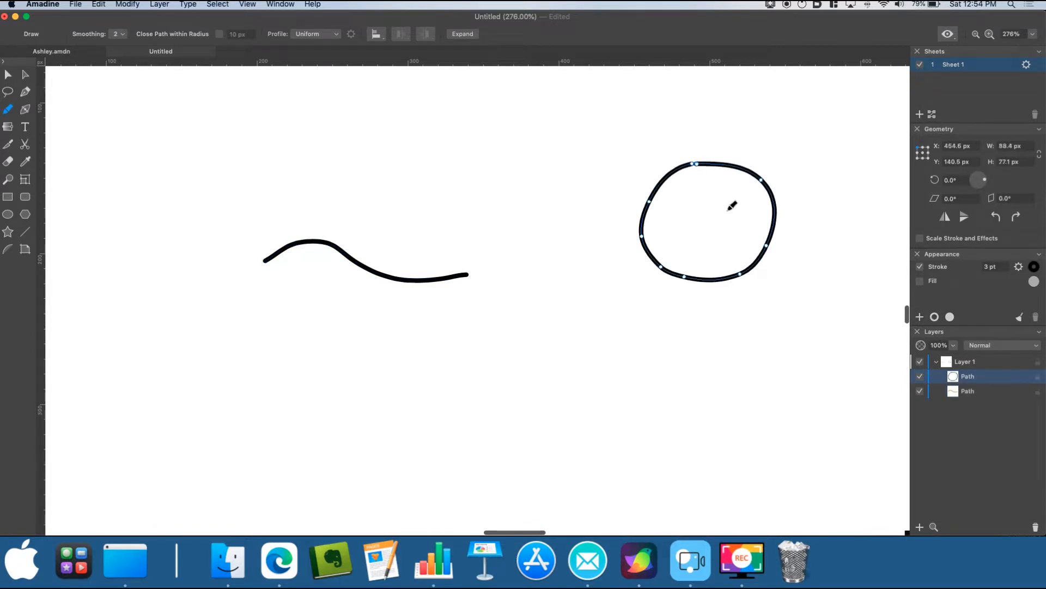
# Step: Bring the loop's two open end anchors together at its upper edge, select both, and join them into a closed shape
pyautogui.scroll(10, 711, 157)
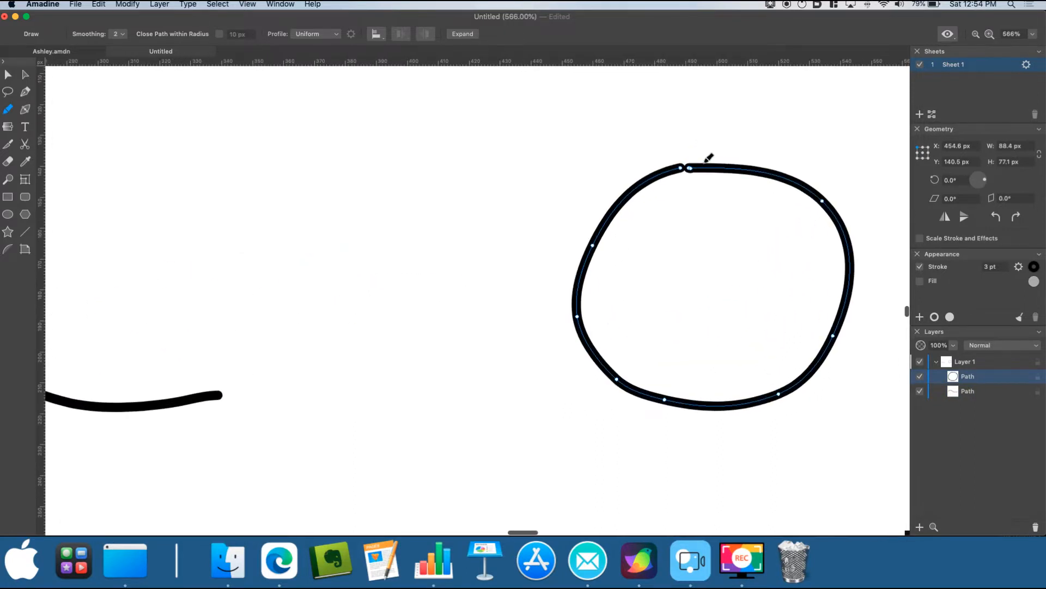
pyautogui.scroll(3, 709, 158)
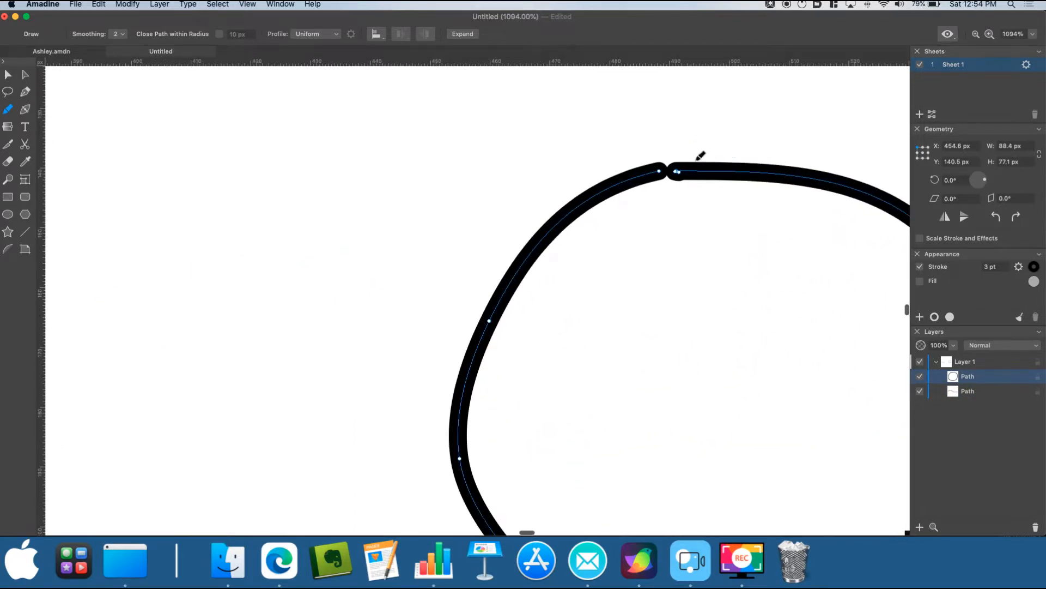
pyautogui.click(25, 75)
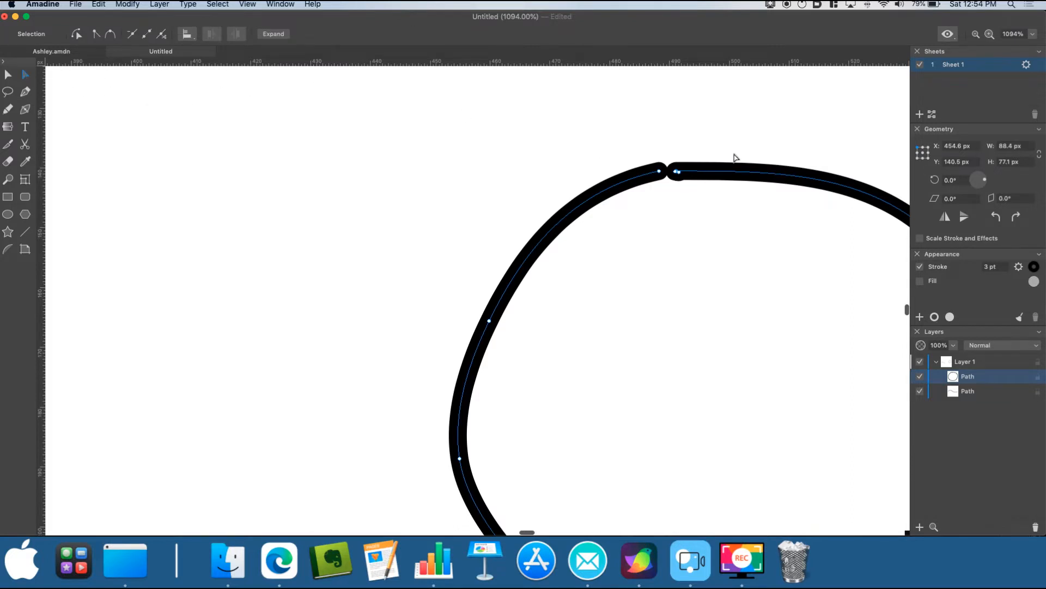
pyautogui.moveTo(675, 172)
pyautogui.mouseDown()
pyautogui.moveTo(660, 173)
pyautogui.moveTo(670, 172)
pyautogui.mouseUp()
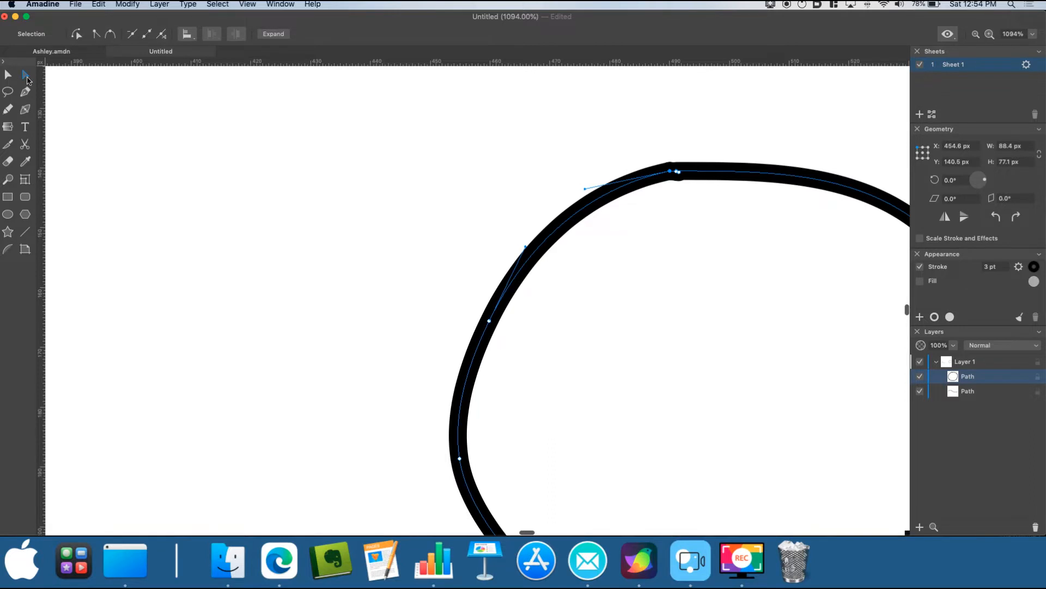
pyautogui.moveTo(644, 138); pyautogui.dragTo(678, 187)
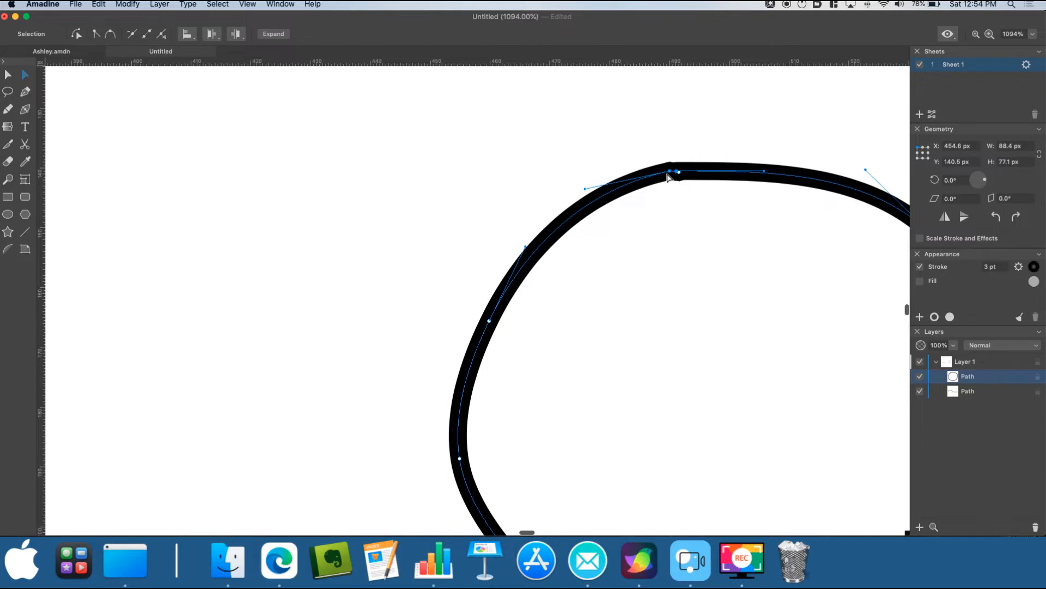
pyautogui.click(147, 37)
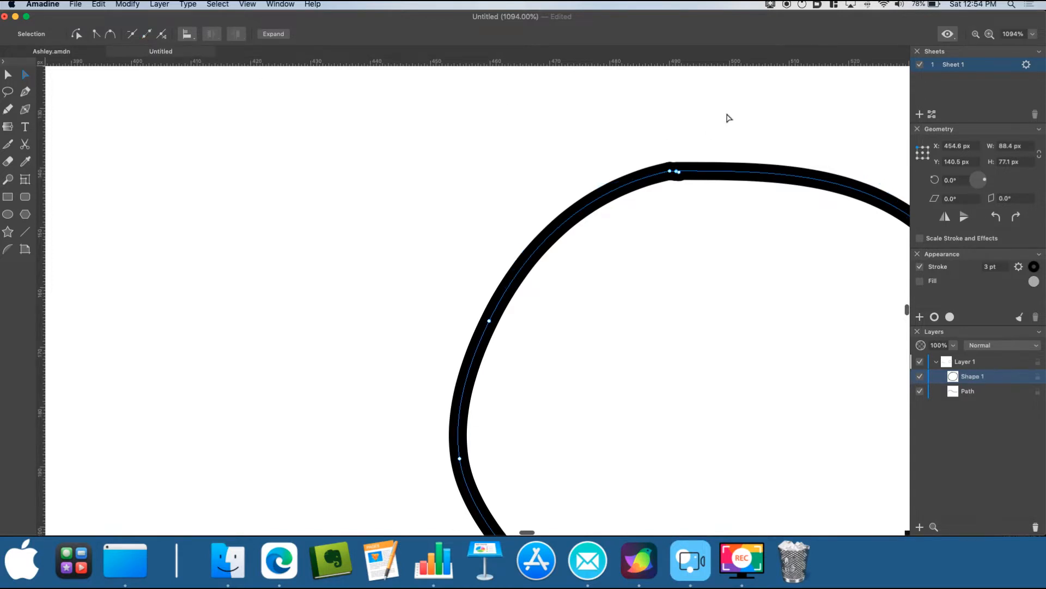
# Step: Move the anchor at the loop's join a short distance left along the outline to test the connection
pyautogui.click(511, 157)
pyautogui.click(672, 169)
pyautogui.moveTo(675, 170)
pyautogui.mouseDown()
pyautogui.moveTo(583, 174)
pyautogui.moveTo(626, 176)
pyautogui.mouseUp()
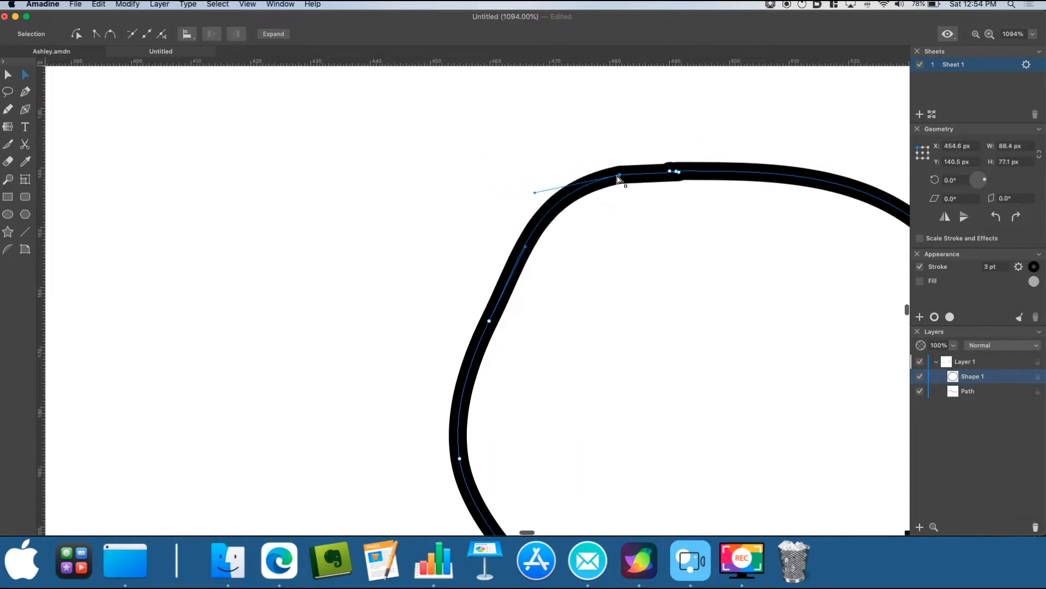
# Step: Draw a freehand wavy line about 114 px wide above the first one and continue from its end with a second line about 141 px wide
pyautogui.scroll(-6, 378, 220)
pyautogui.click(8, 109)
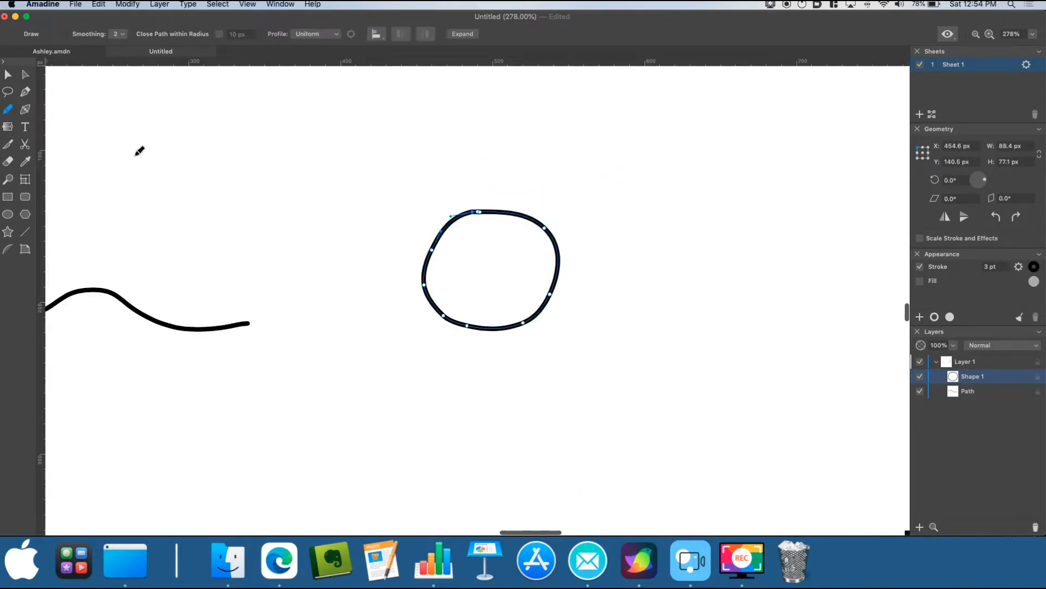
pyautogui.moveTo(83, 155)
pyautogui.mouseDown()
pyautogui.moveTo(120, 142)
pyautogui.moveTo(163, 182)
pyautogui.moveTo(258, 166)
pyautogui.mouseUp()
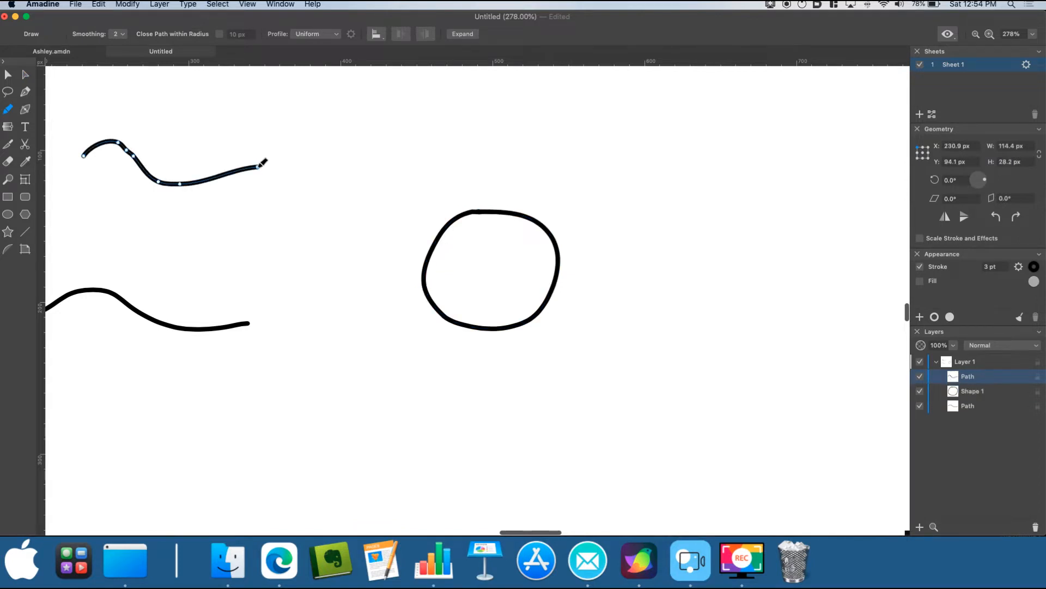
pyautogui.moveTo(259, 165)
pyautogui.mouseDown()
pyautogui.moveTo(310, 158)
pyautogui.moveTo(364, 173)
pyautogui.moveTo(474, 153)
pyautogui.mouseUp()
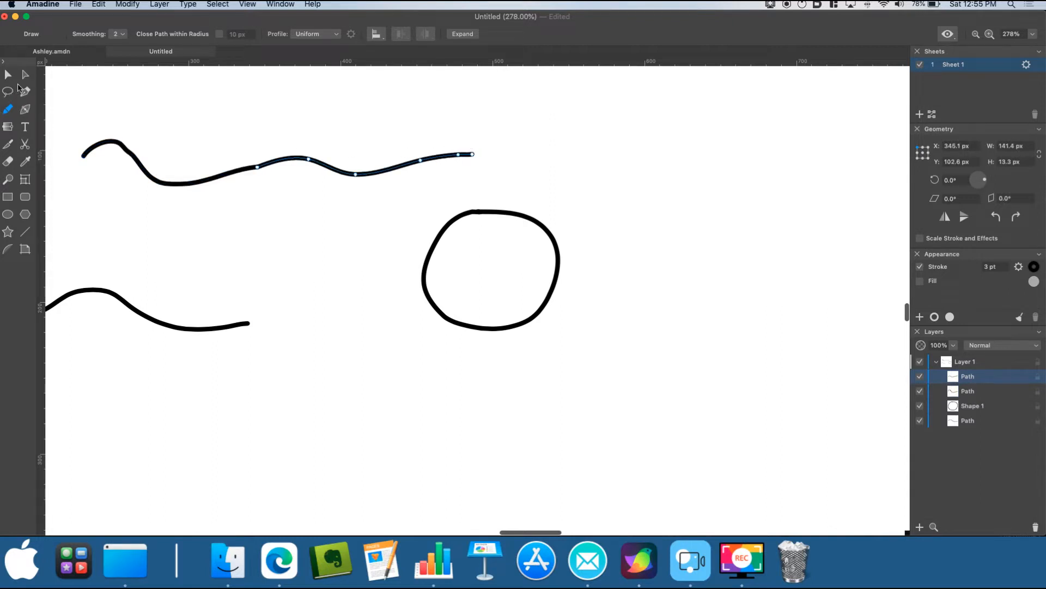
# Step: Select the meeting end anchors of the two upper wavy lines, join them into one path, and deselect it
pyautogui.click(24, 76)
pyautogui.moveTo(245, 155); pyautogui.dragTo(270, 171)
pyautogui.click(146, 36)
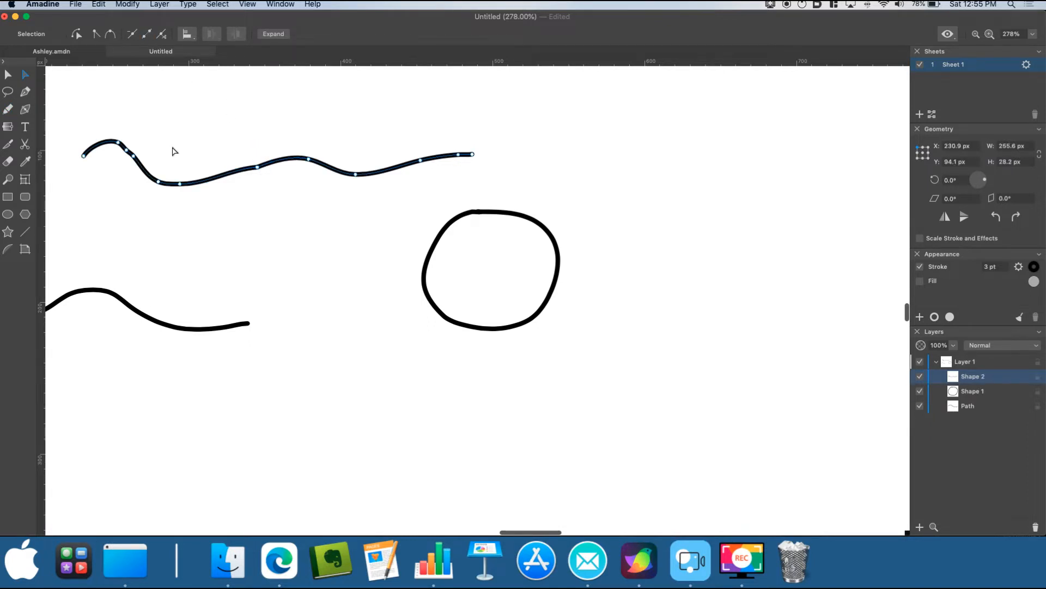
pyautogui.click(197, 118)
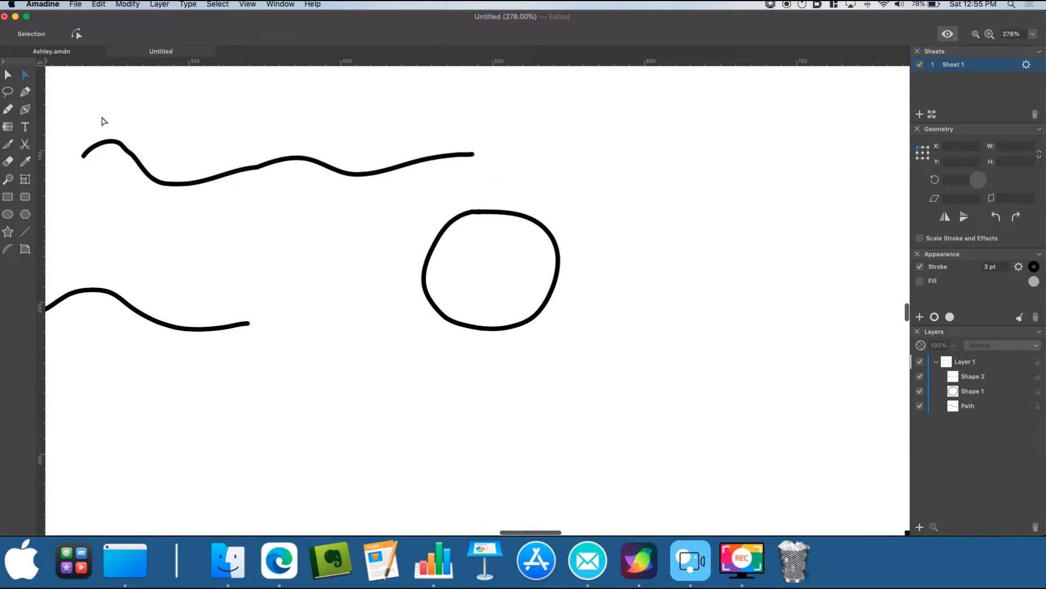
pyautogui.click(28, 146)
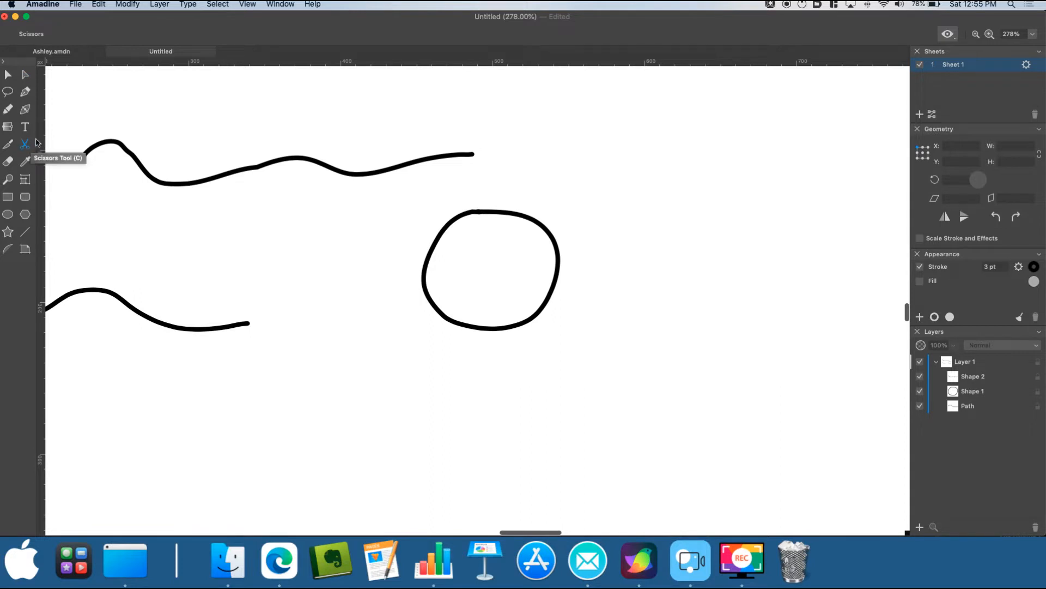
pyautogui.click(25, 94)
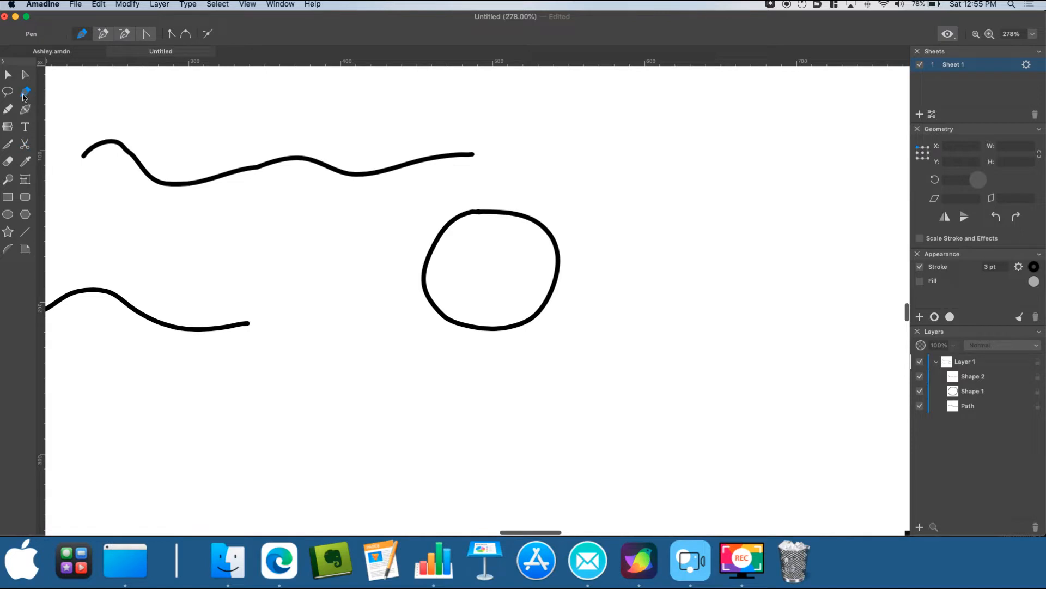
pyautogui.click(8, 145)
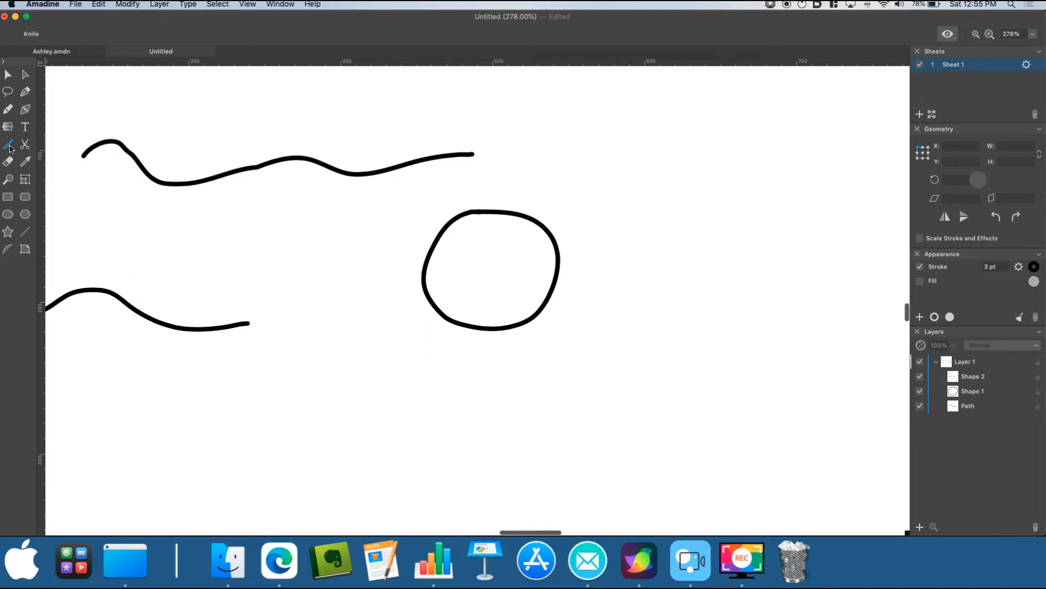
# Step: Erase a small gap in the upper wavy line with the 4 px Eraser and move the closed loop slightly down and right
pyautogui.click(7, 161)
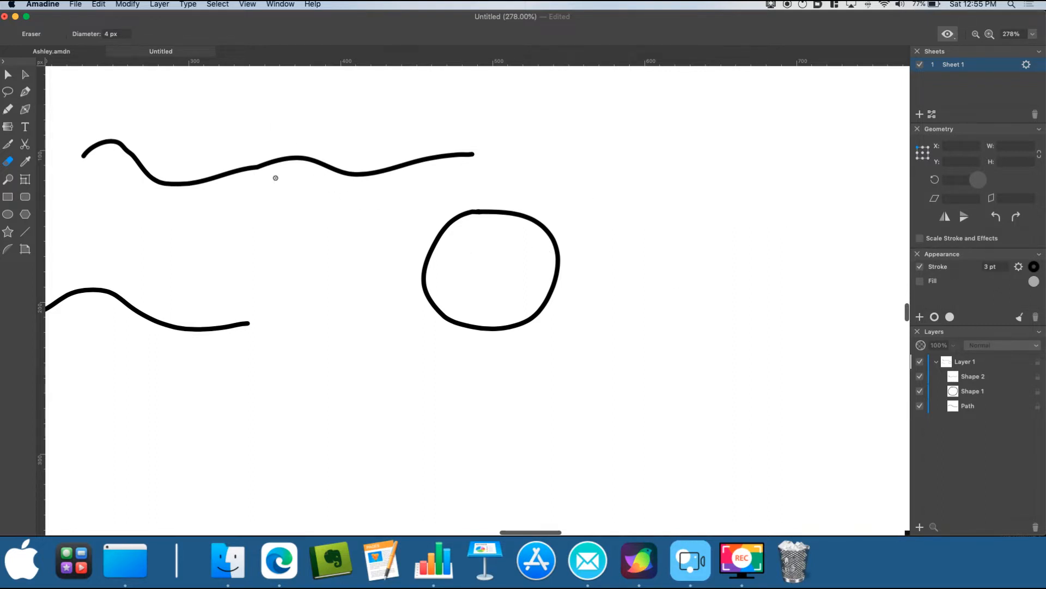
pyautogui.moveTo(281, 155); pyautogui.dragTo(285, 177)
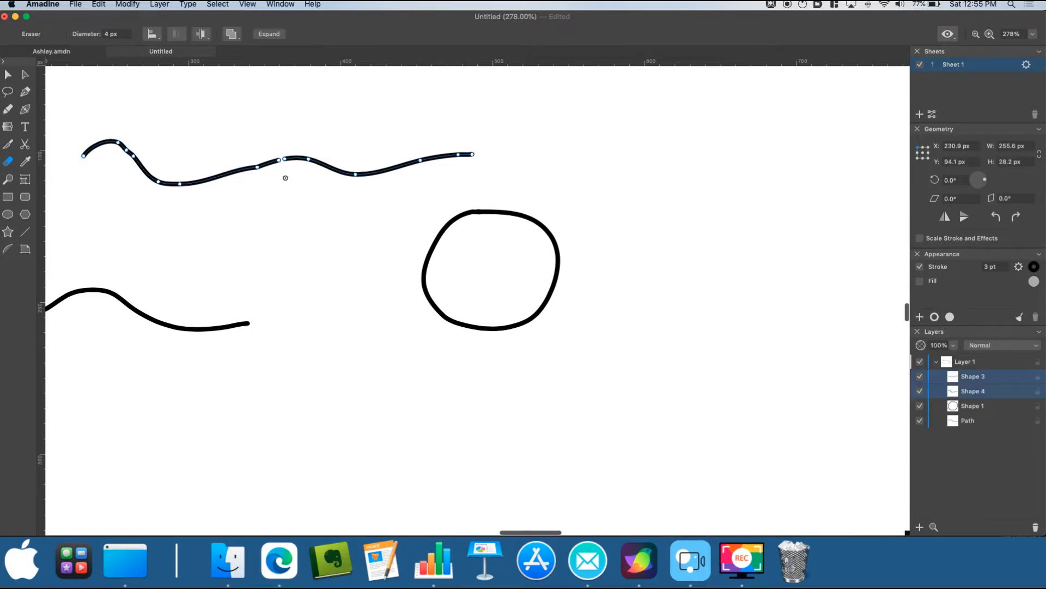
pyautogui.click(8, 75)
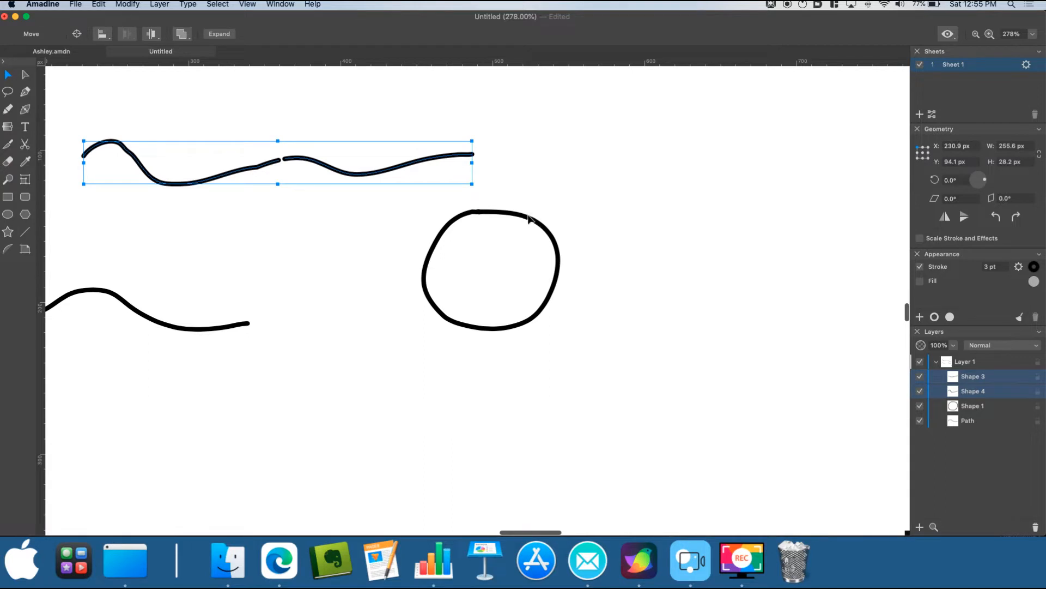
pyautogui.moveTo(527, 218); pyautogui.dragTo(553, 235)
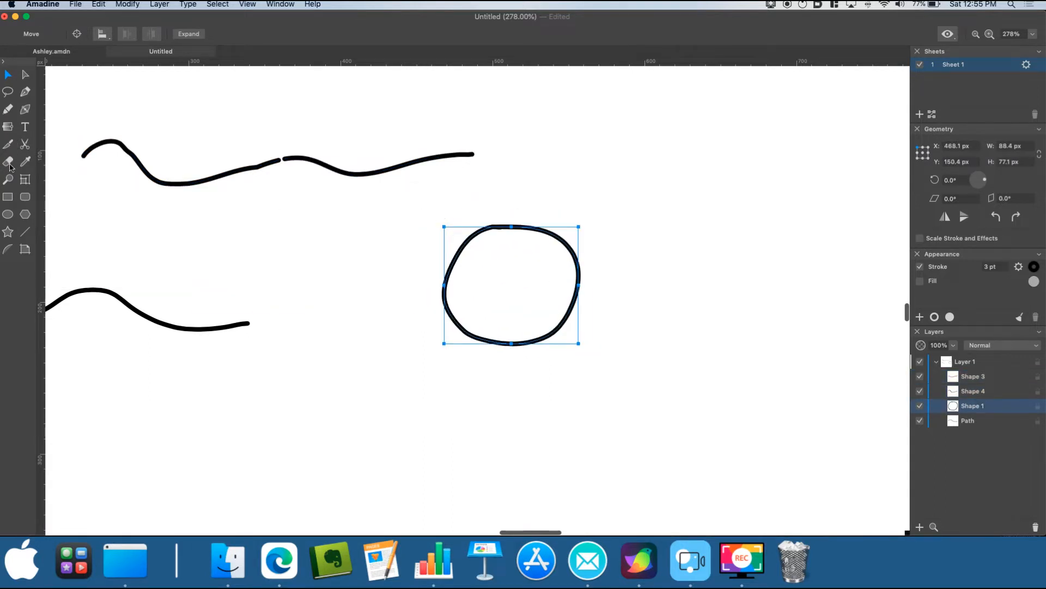
# Step: Try erasing a vertical slit from the loop's upper edge into its middle with the 4 px Eraser, and undo it
pyautogui.click(9, 161)
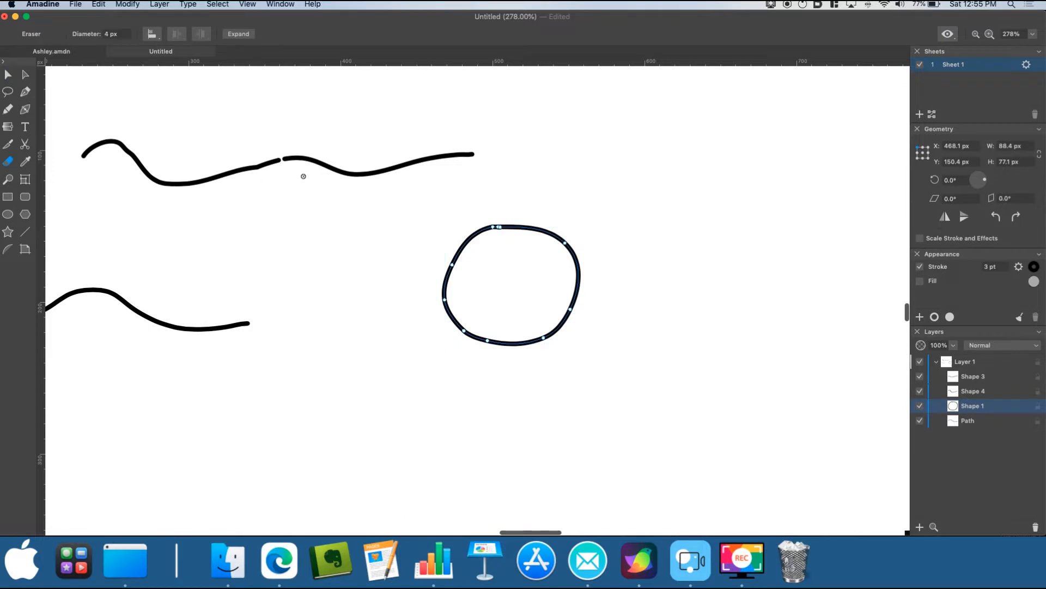
pyautogui.moveTo(518, 215); pyautogui.dragTo(517, 280)
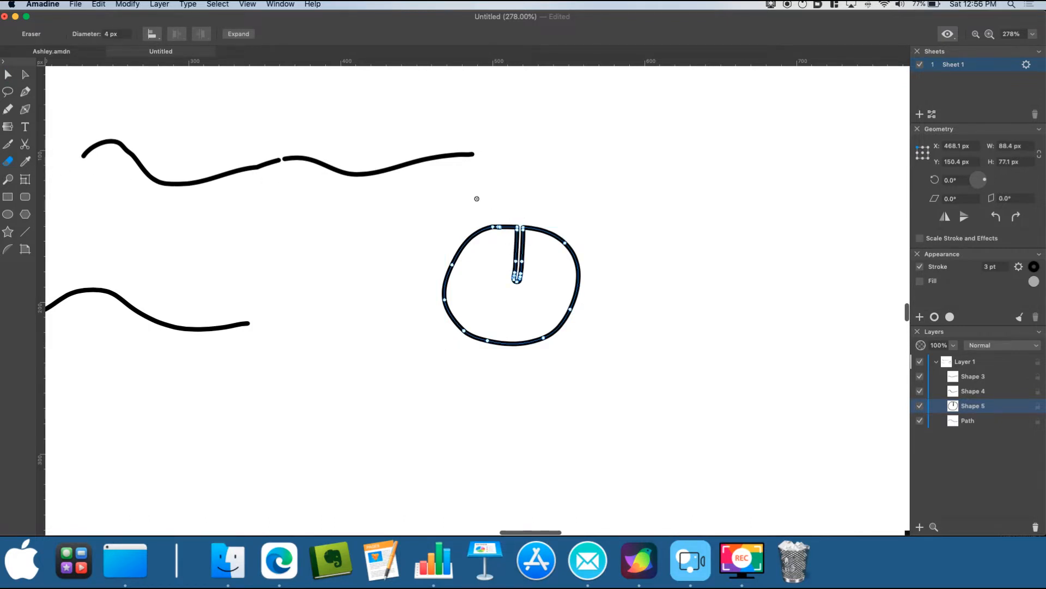
pyautogui.press('super+z')
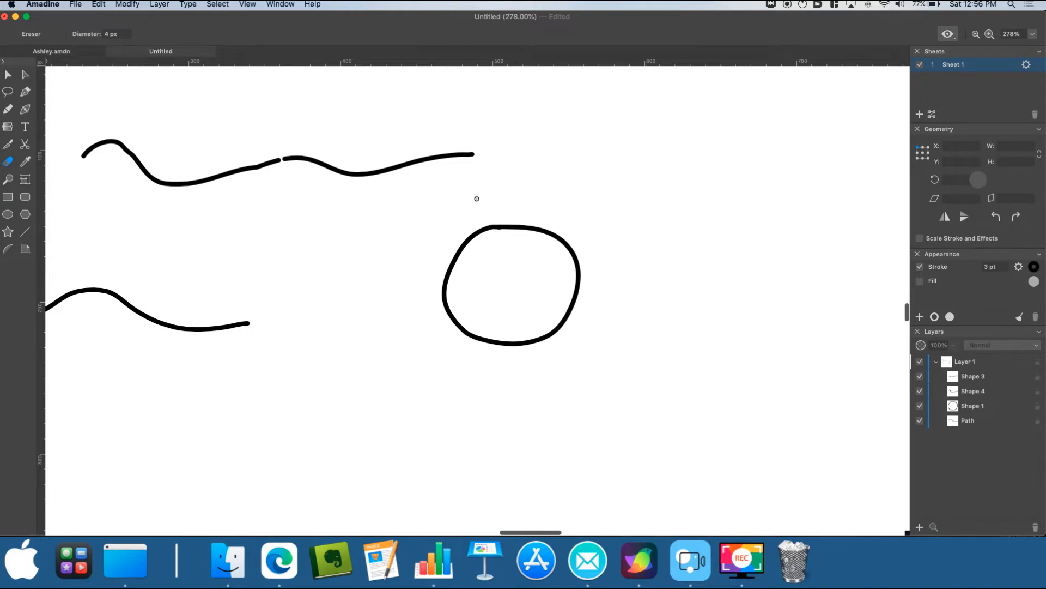
# Step: Erase a second gap in the upper wavy line, try erasing a slit into the loop's upper edge, and undo the slit
pyautogui.moveTo(219, 165); pyautogui.dragTo(236, 199)
pyautogui.moveTo(533, 219); pyautogui.dragTo(526, 267)
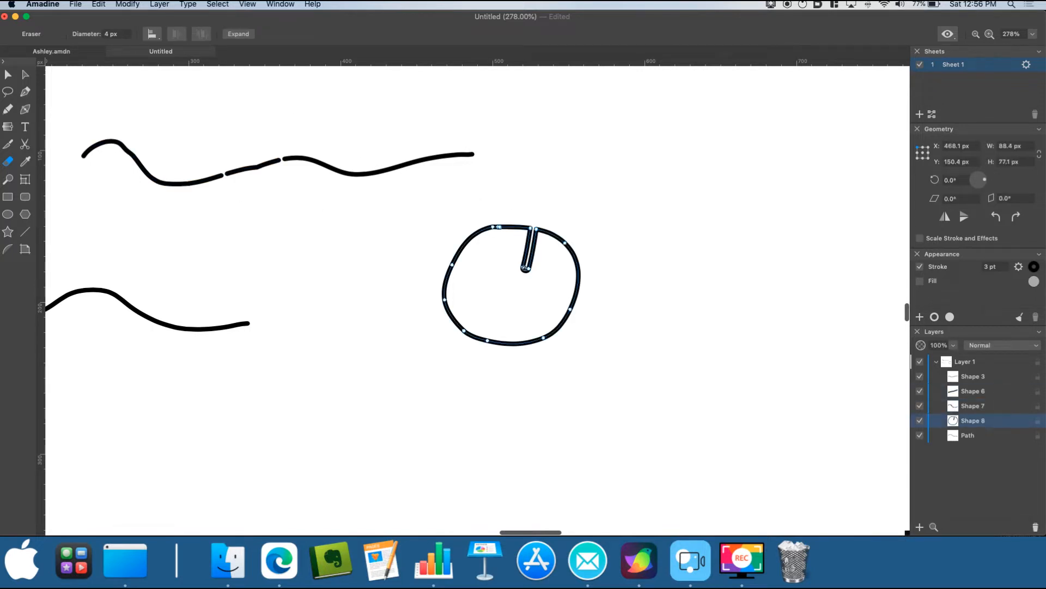
pyautogui.press('cmd+z')
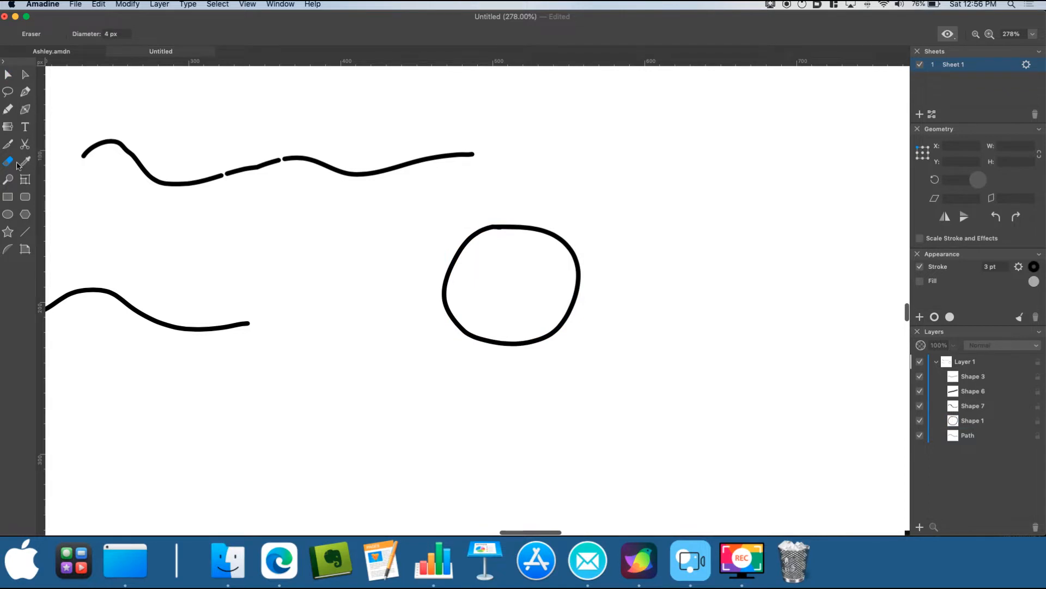
# Step: Try cutting a curved line from the loop's upper edge into its middle with the Knife, and undo the cut
pyautogui.click(8, 145)
pyautogui.moveTo(521, 213); pyautogui.dragTo(512, 298)
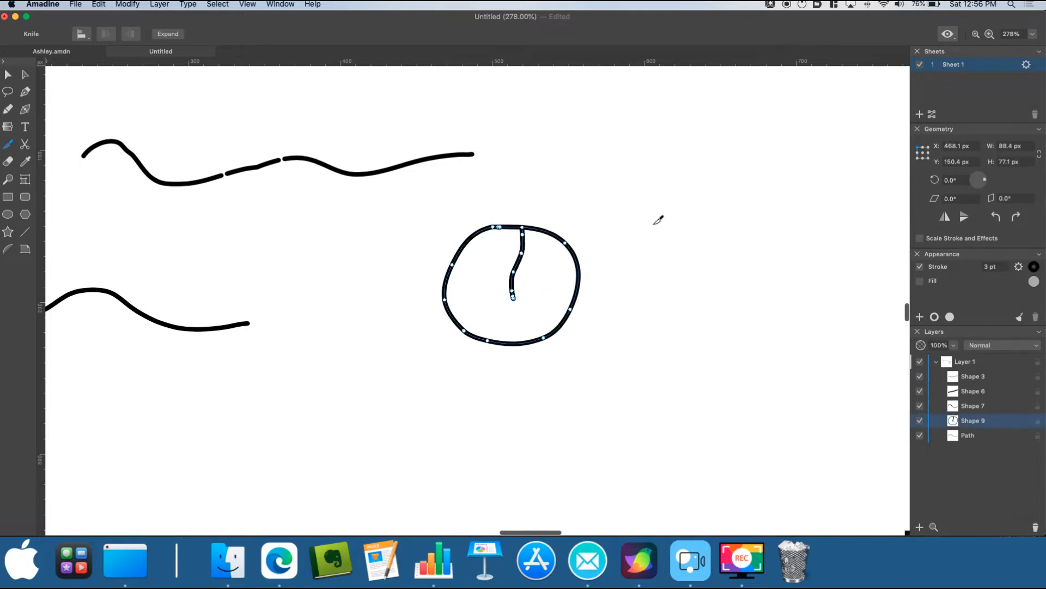
pyautogui.press('super+z')
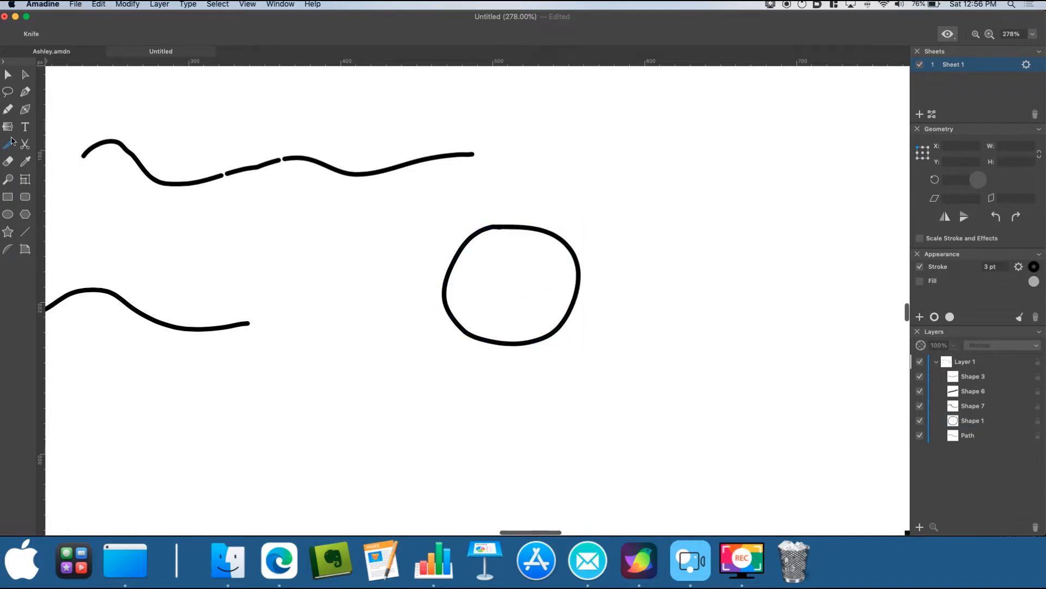
# Step: Cut the loop's outline open at its upper edge with the Scissors and activate the Selection tool
pyautogui.click(25, 144)
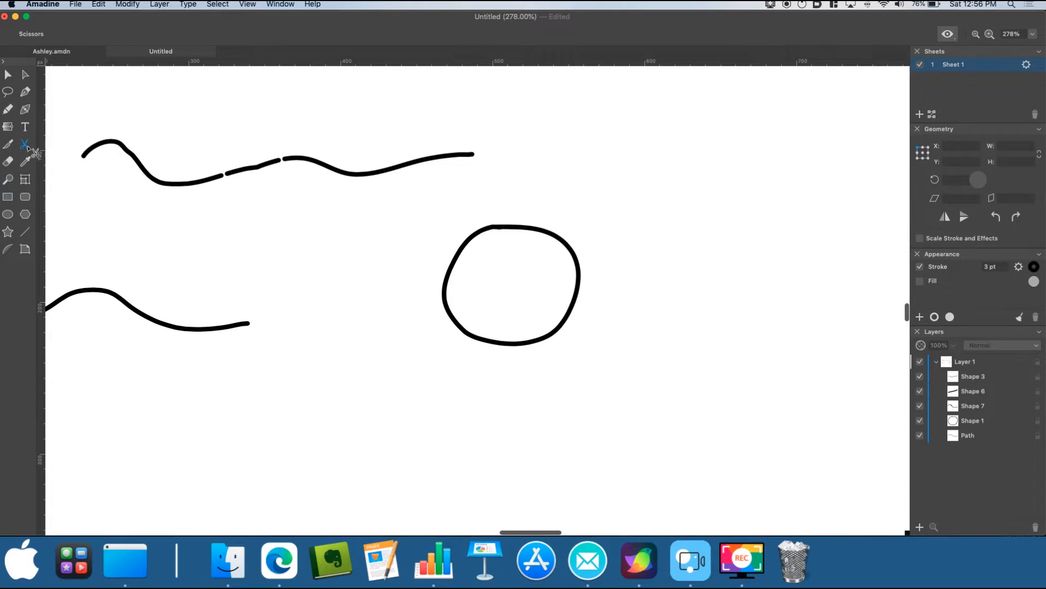
pyautogui.click(524, 228)
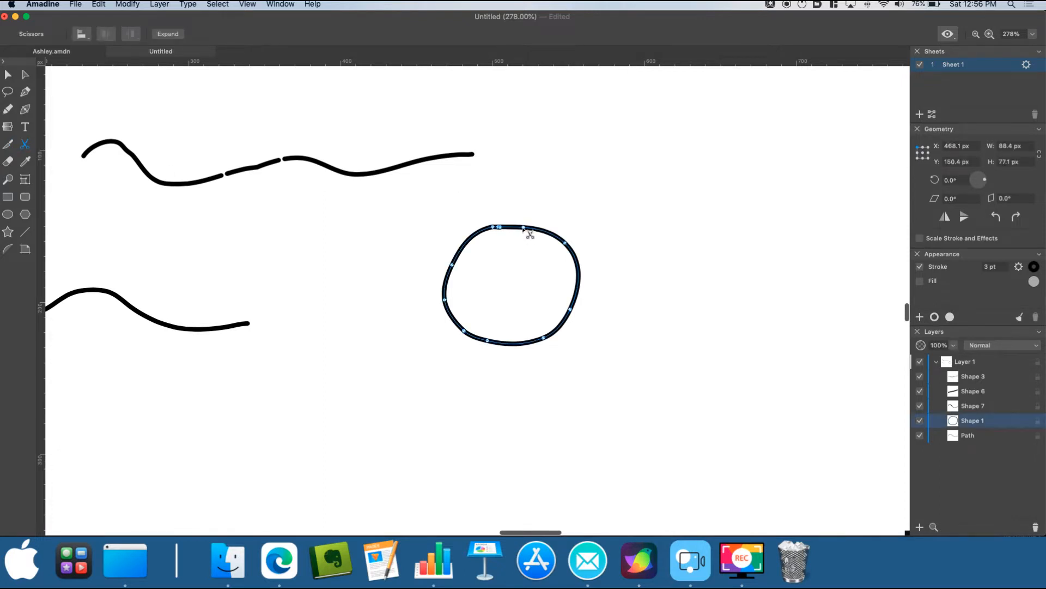
pyautogui.click(25, 75)
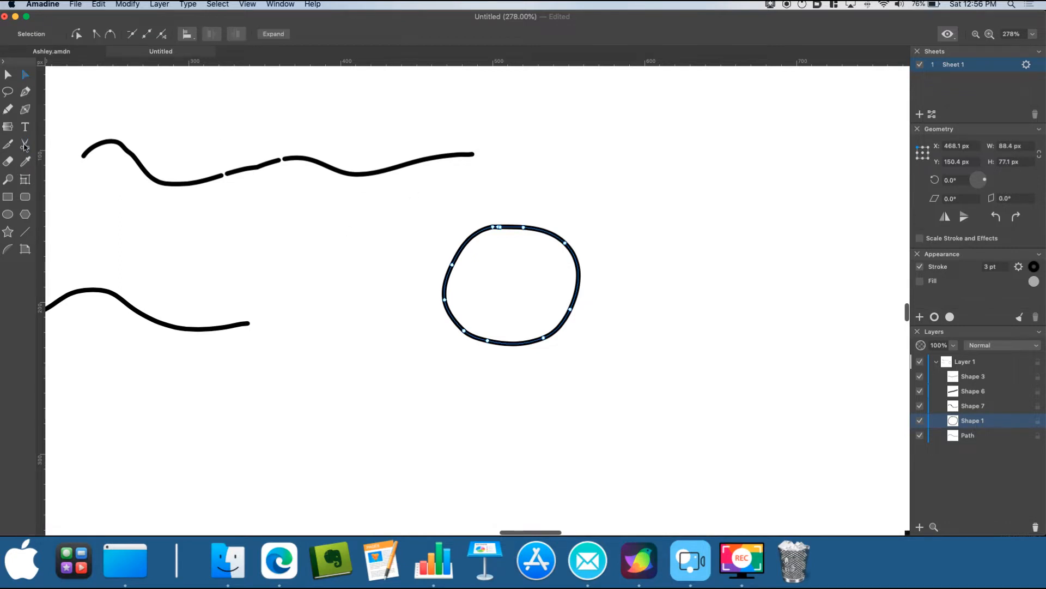
# Step: Erase a gap in the loop's upper-left outline and move the separated upper arc up and left
pyautogui.click(9, 163)
pyautogui.moveTo(452, 229); pyautogui.dragTo(500, 279)
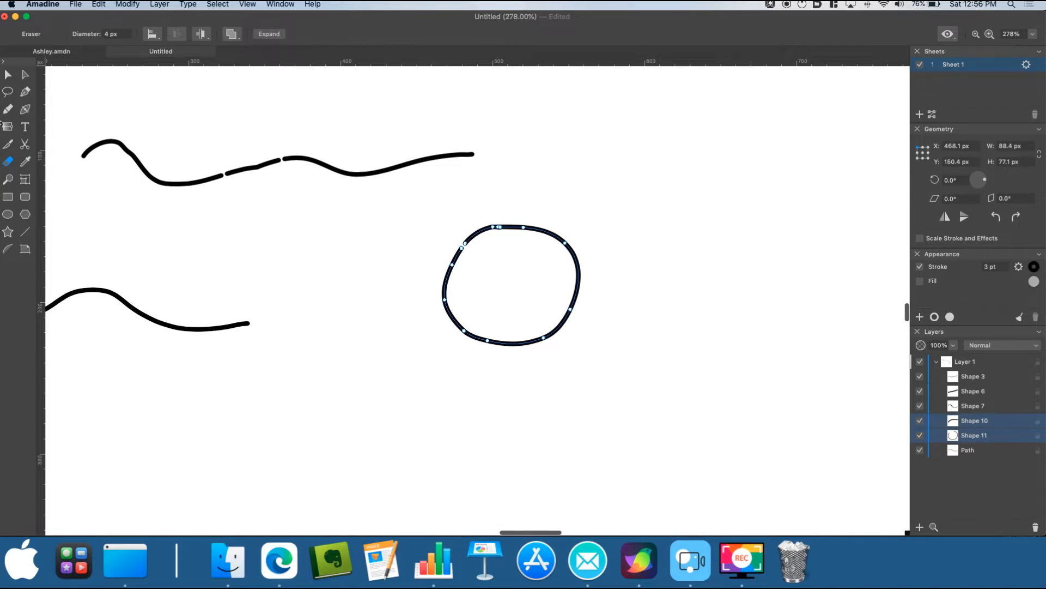
pyautogui.click(8, 76)
pyautogui.click(492, 230)
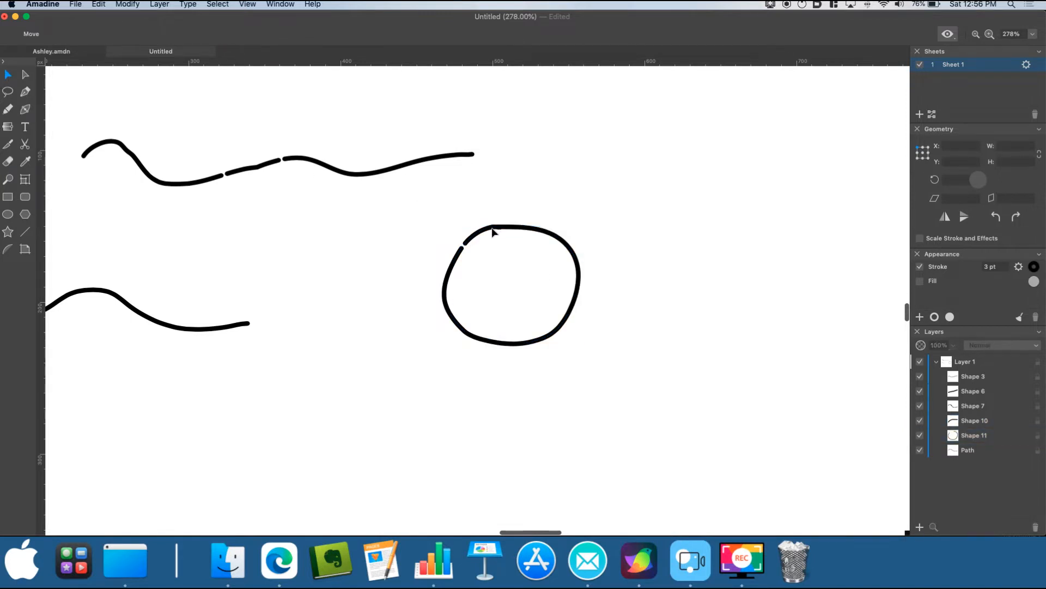
pyautogui.moveTo(492, 229); pyautogui.dragTo(467, 206)
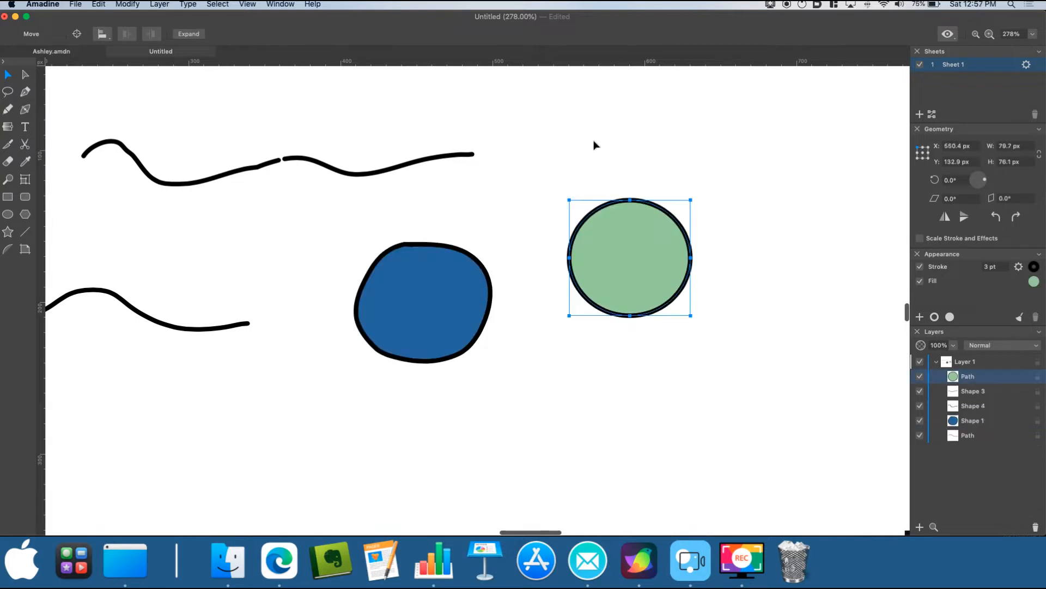
# Step: Try copying the blue shape's whole appearance onto the green circle with the Eyedropper, and undo it
pyautogui.click(658, 244)
pyautogui.click(25, 162)
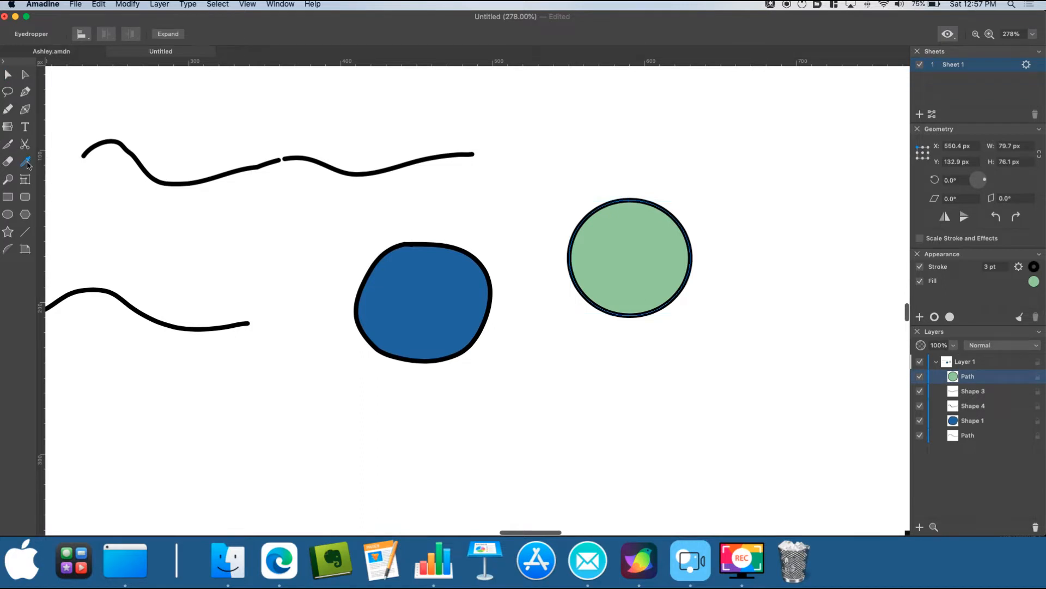
pyautogui.click(450, 281)
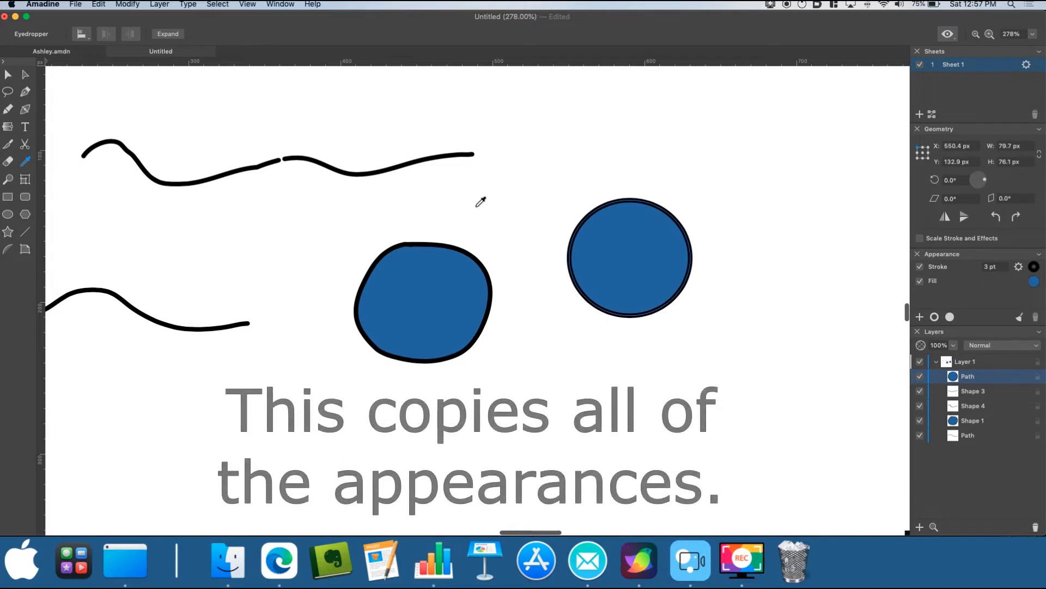
pyautogui.press('super+z')
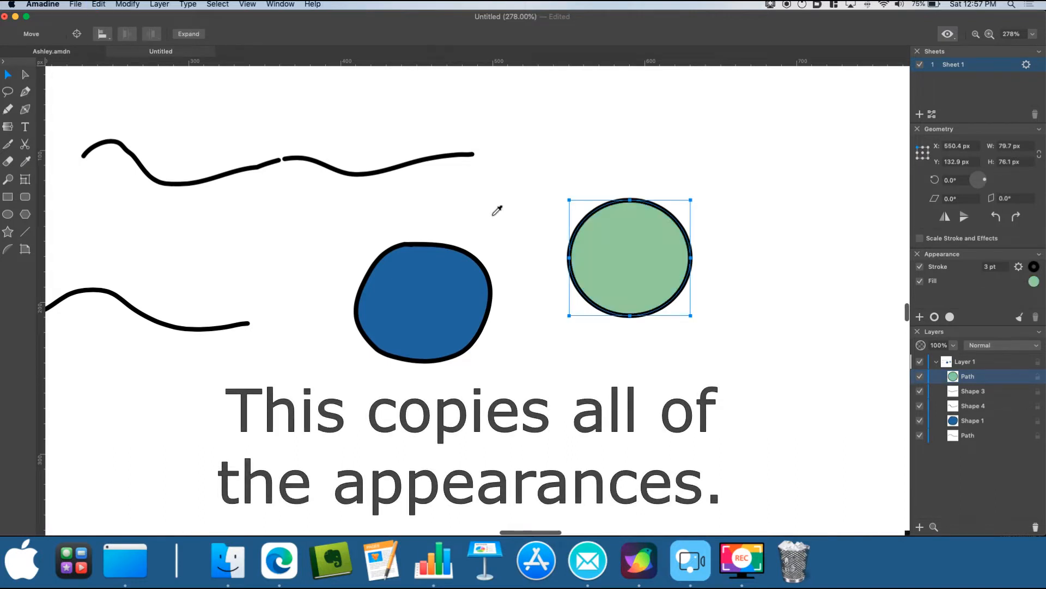
# Step: Move the green circle slightly right and set its fill to the blue sampled from the neighbouring shape with the fill's colour picker
pyautogui.click(8, 75)
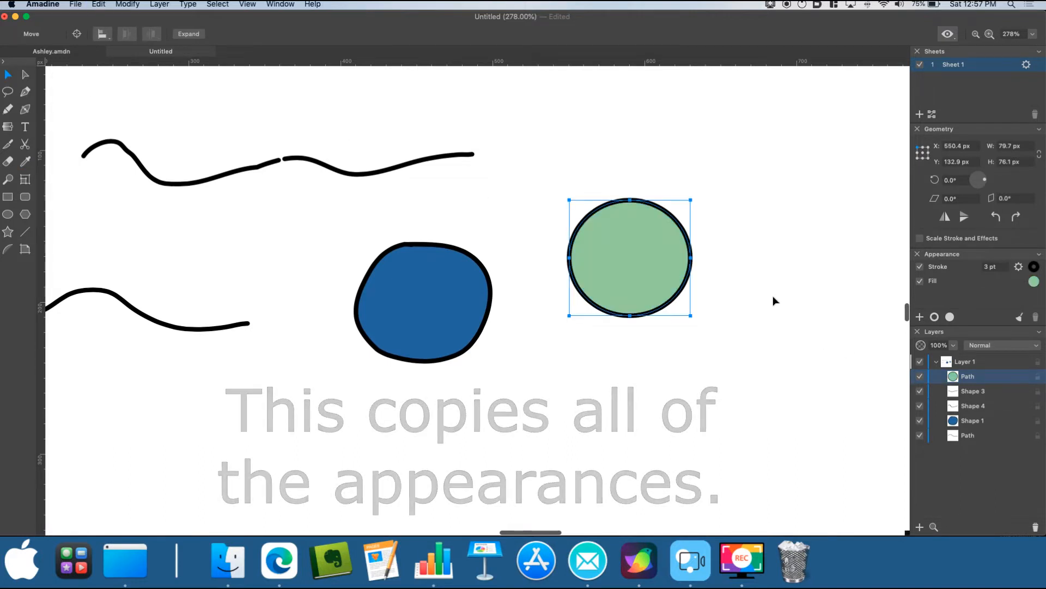
pyautogui.moveTo(670, 246); pyautogui.dragTo(696, 252)
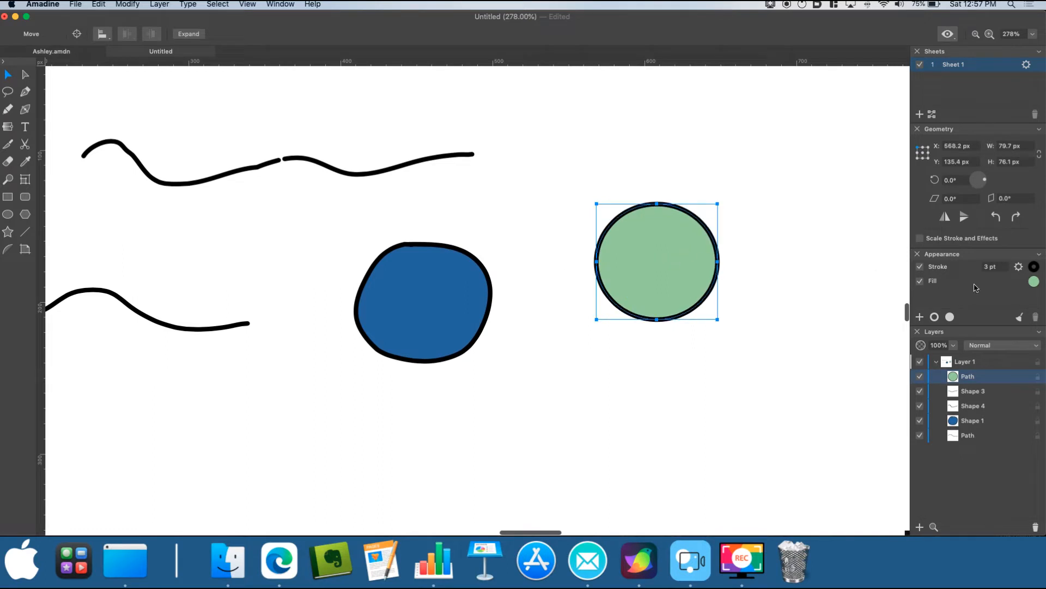
pyautogui.click(1034, 282)
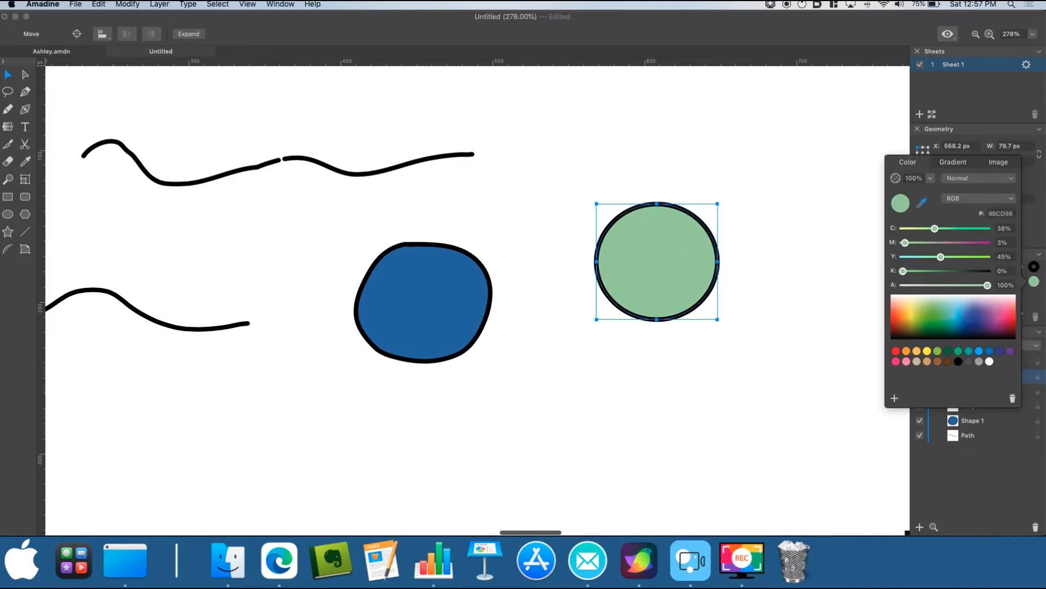
pyautogui.click(921, 203)
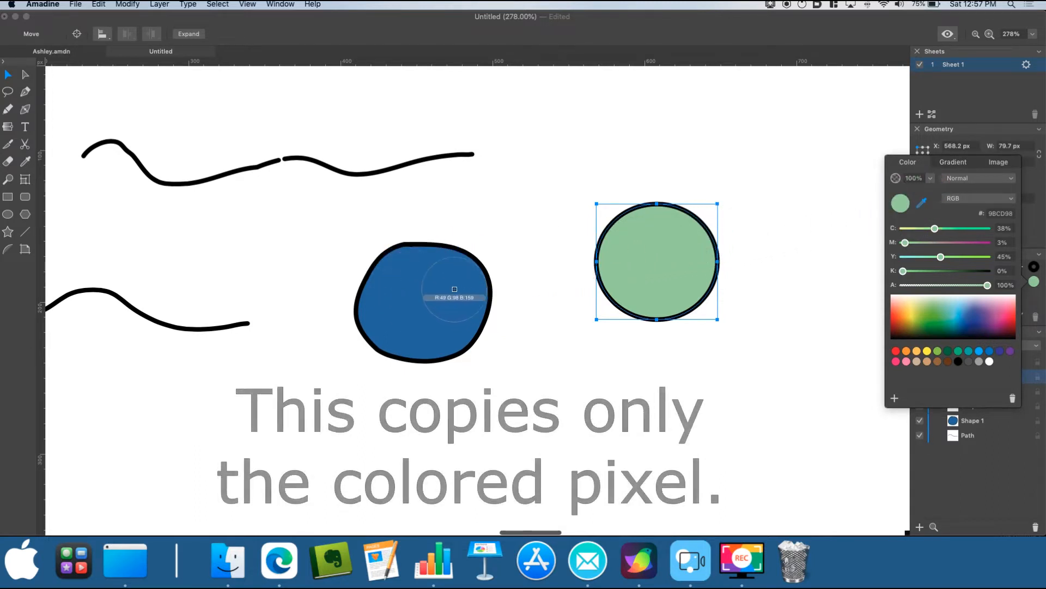
pyautogui.click(431, 290)
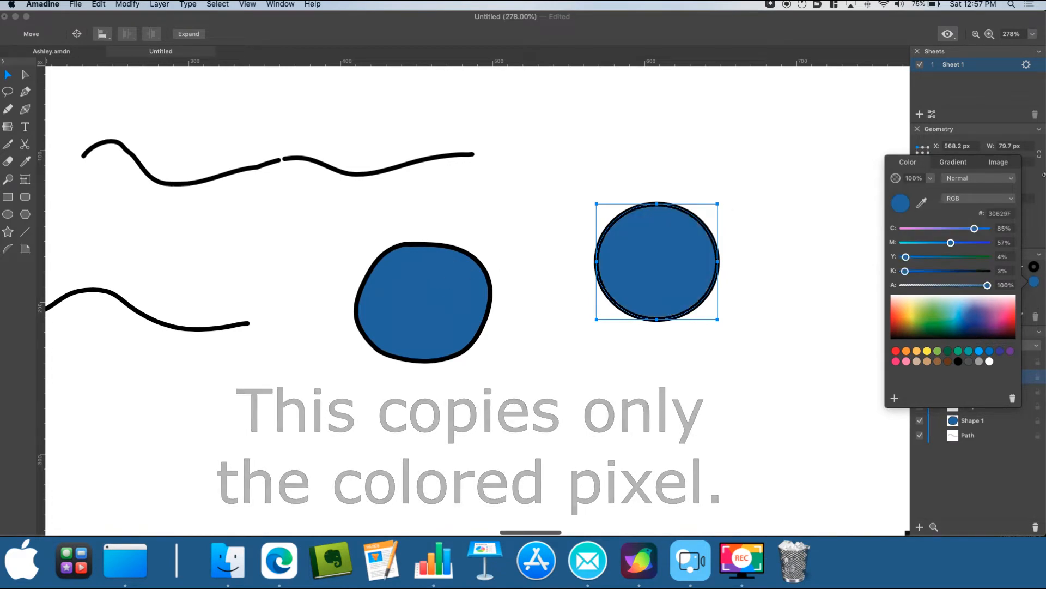
pyautogui.click(1038, 210)
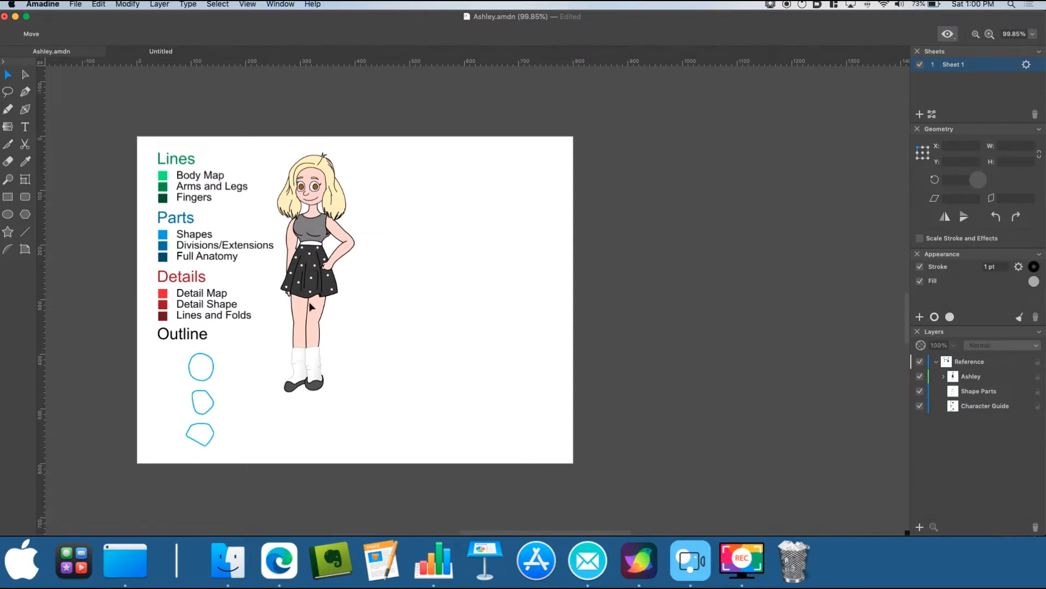
# Step: In the Untitled document, replace the pink rectangle's fill with the image Untitled.png from the Ashley folder
pyautogui.click(173, 53)
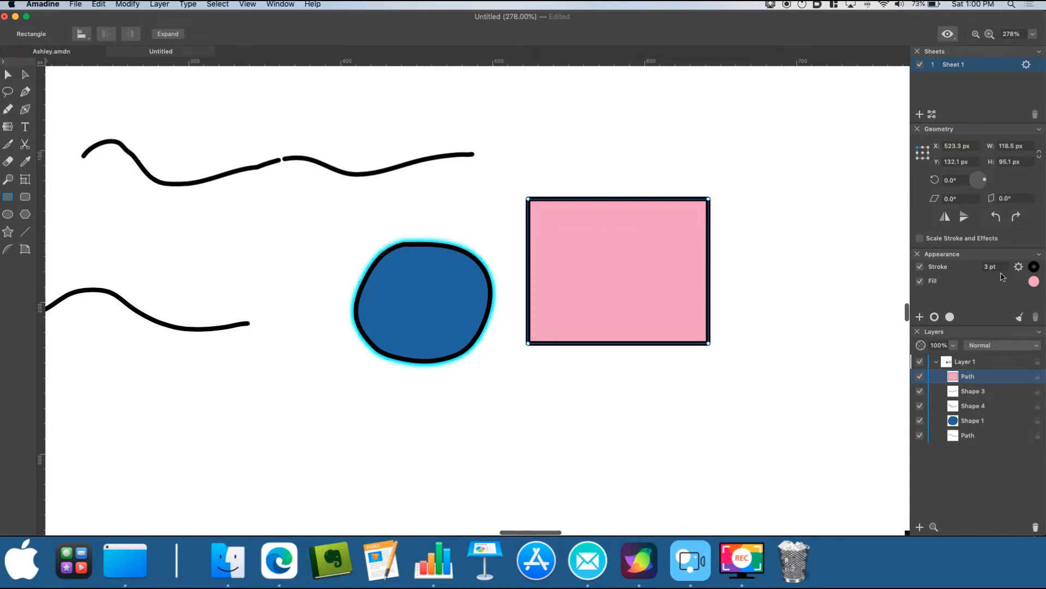
pyautogui.click(1034, 281)
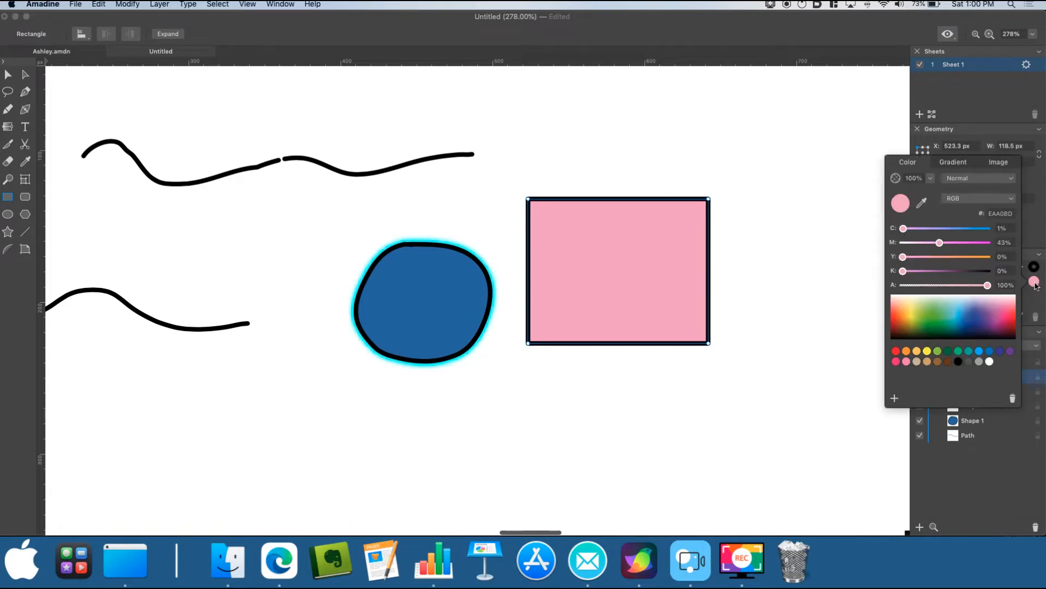
pyautogui.click(999, 163)
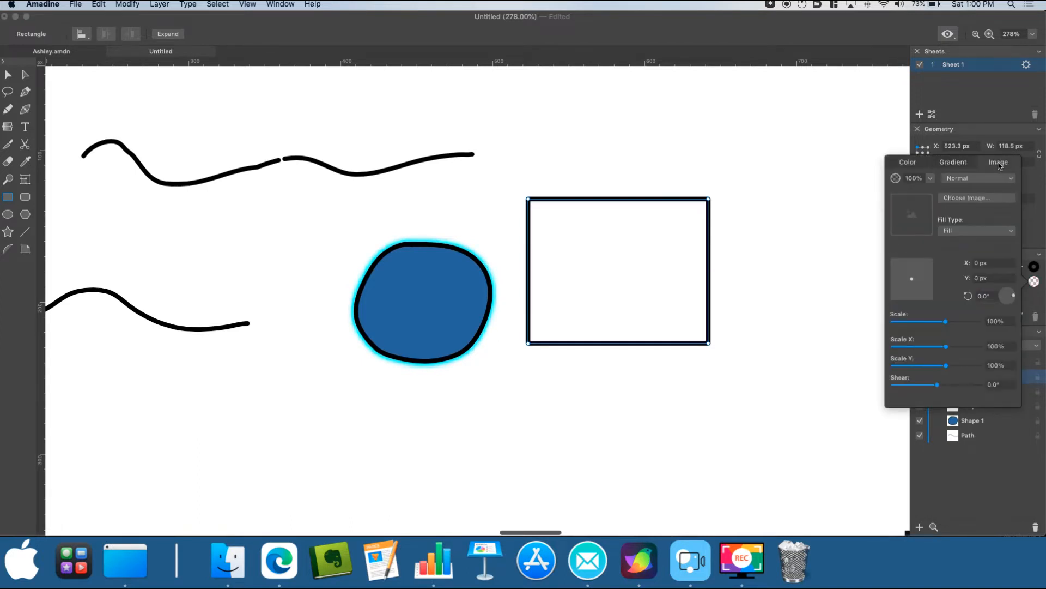
pyautogui.click(969, 200)
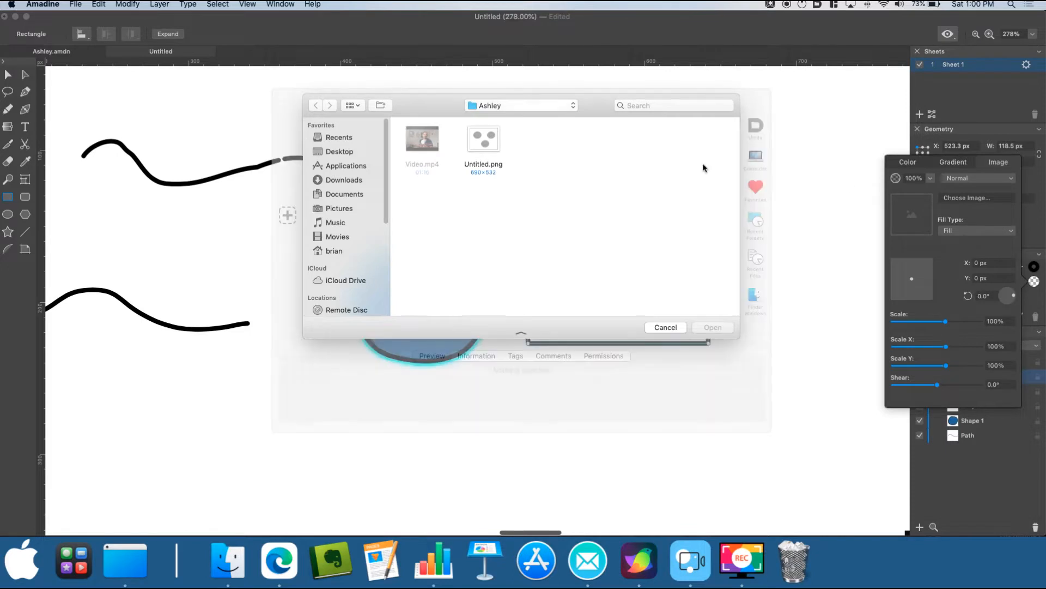
pyautogui.click(488, 141)
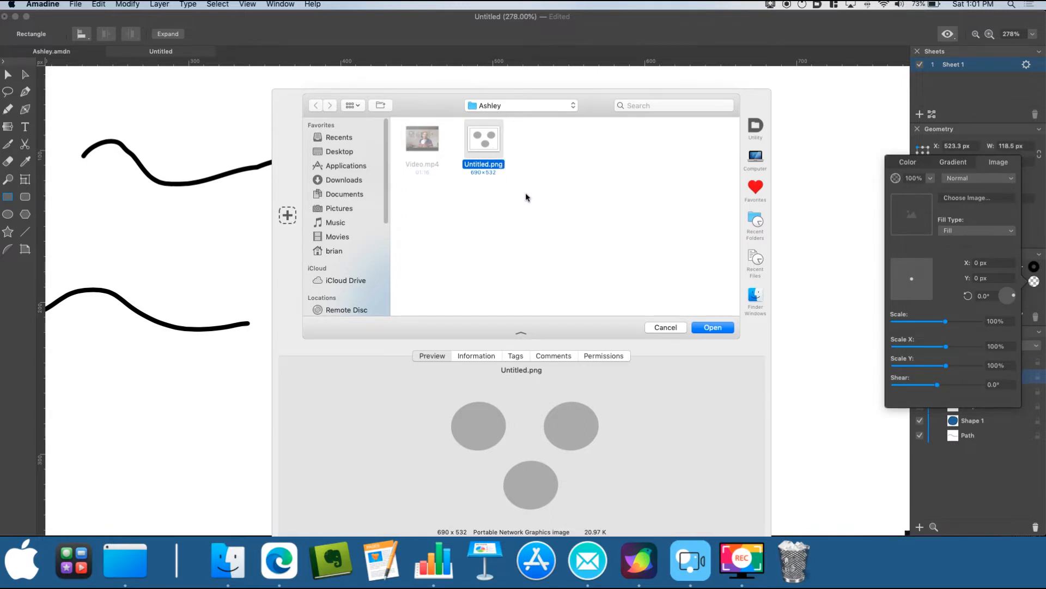
pyautogui.click(713, 328)
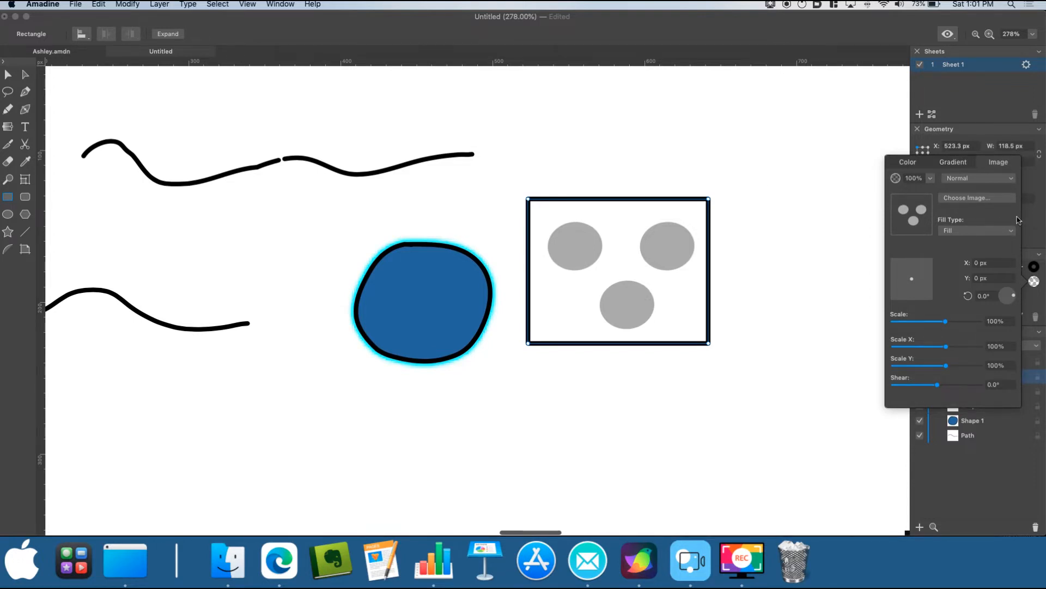
# Step: Set the rectangle's image fill type to Tile and scale it down into a small repeating dot pattern
pyautogui.click(1012, 233)
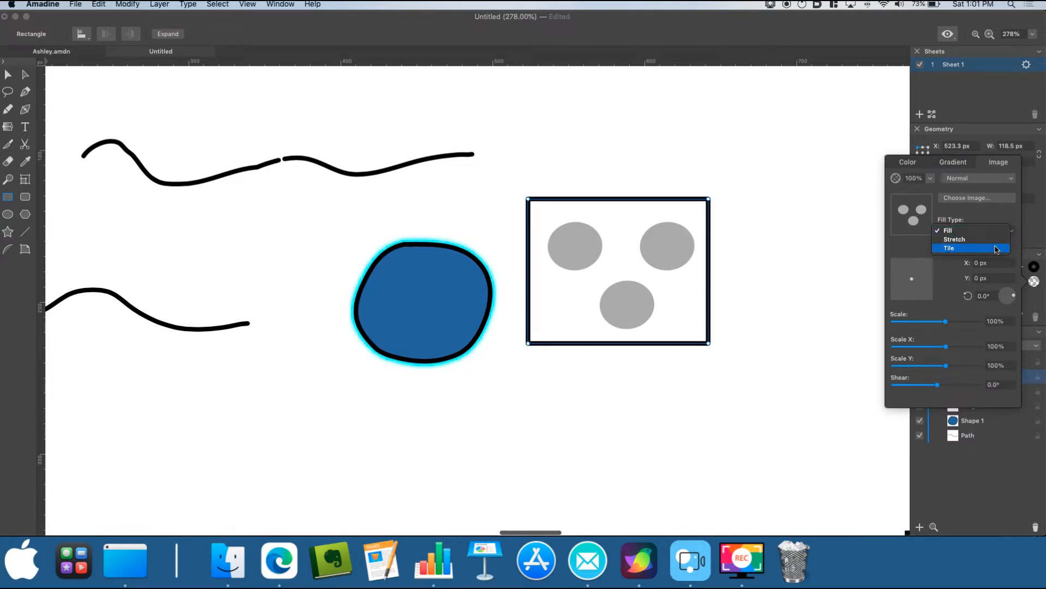
pyautogui.click(996, 249)
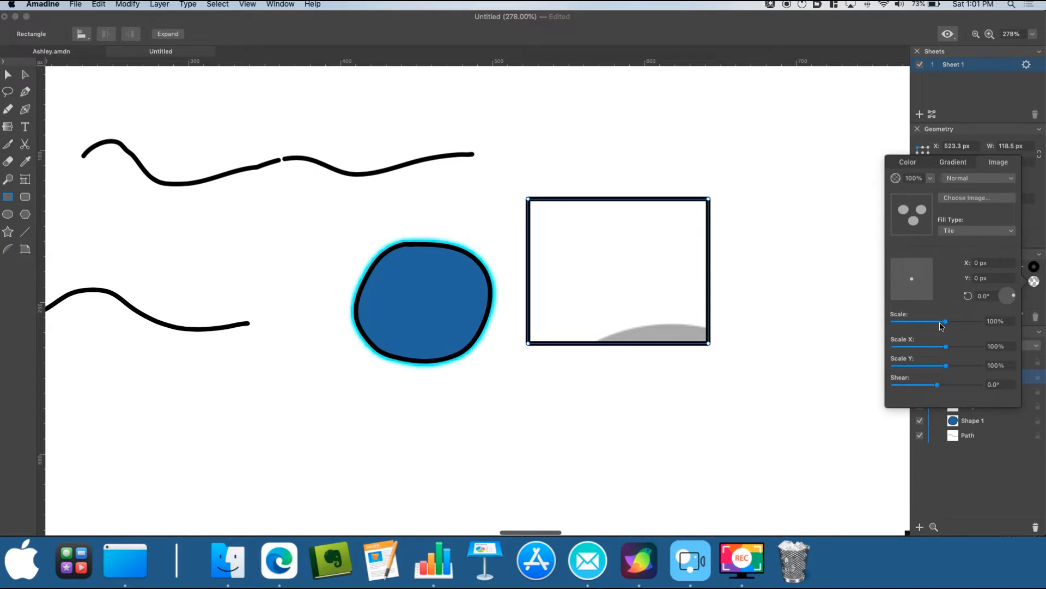
pyautogui.moveTo(946, 326); pyautogui.dragTo(937, 326)
pyautogui.press('Escape')
# Step: Select the blue shape with the outer glow using the Move tool
pyautogui.press('v')
pyautogui.click(478, 243)
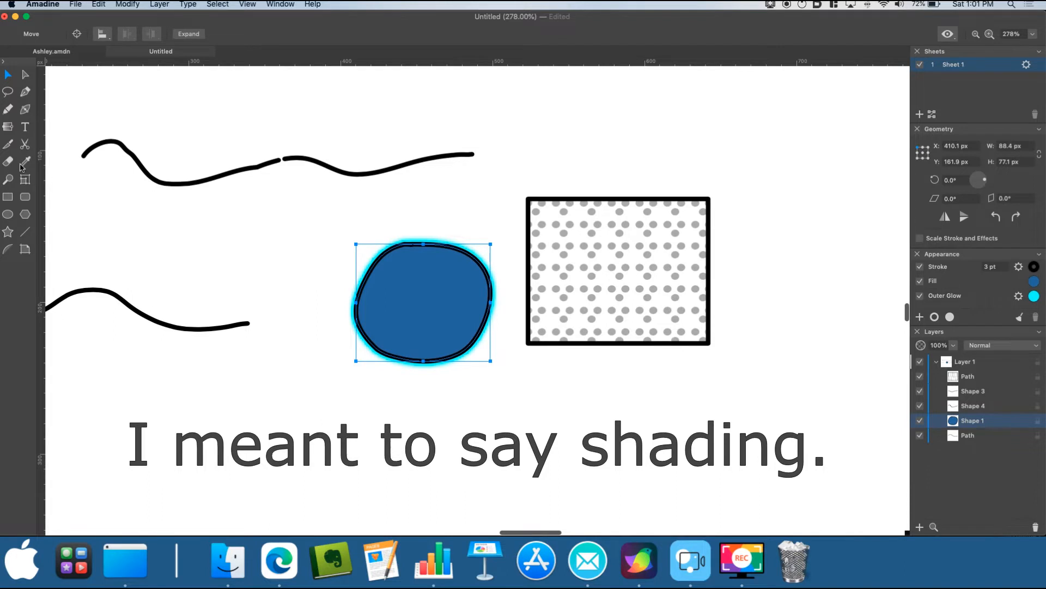
# Step: Draw a closed crescent-like path with the Pen tool, about 78 × 113 px, overlapping the blue shape's left side
pyautogui.click(26, 92)
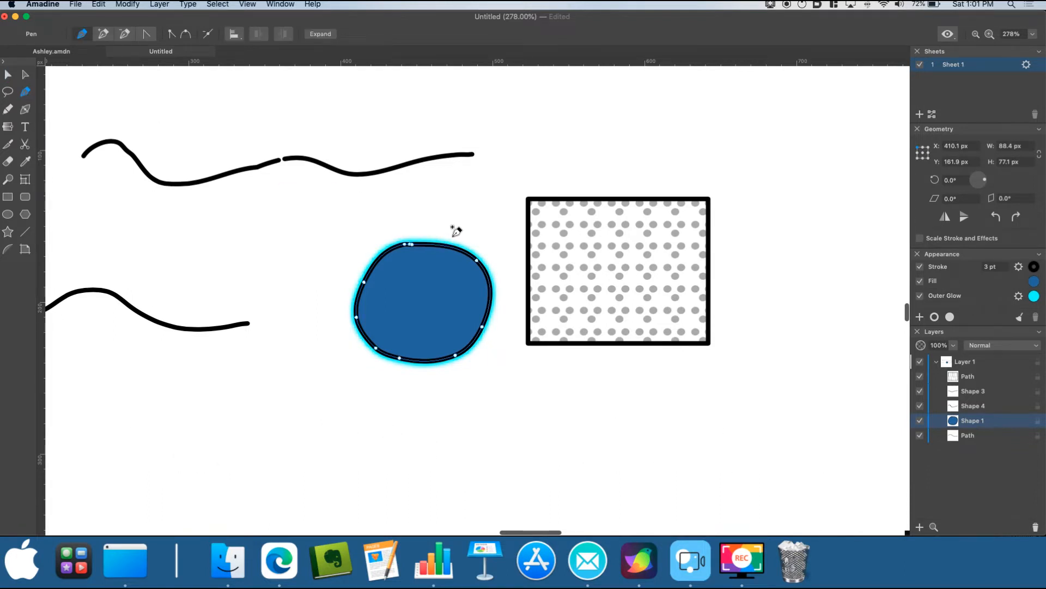
pyautogui.moveTo(447, 232); pyautogui.dragTo(385, 304)
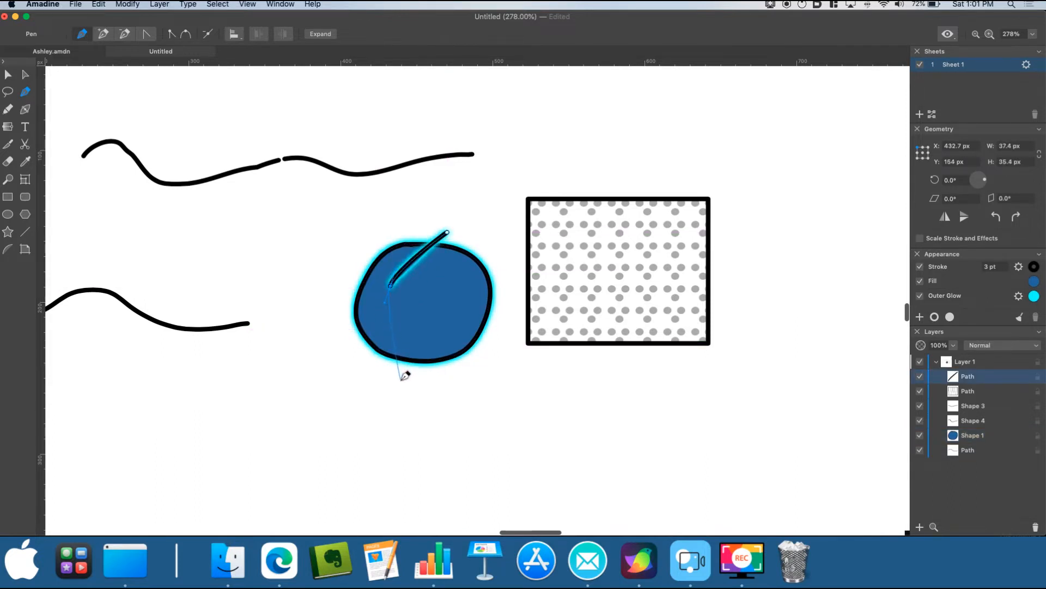
pyautogui.moveTo(401, 384); pyautogui.dragTo(423, 423)
pyautogui.moveTo(327, 321); pyautogui.dragTo(329, 276)
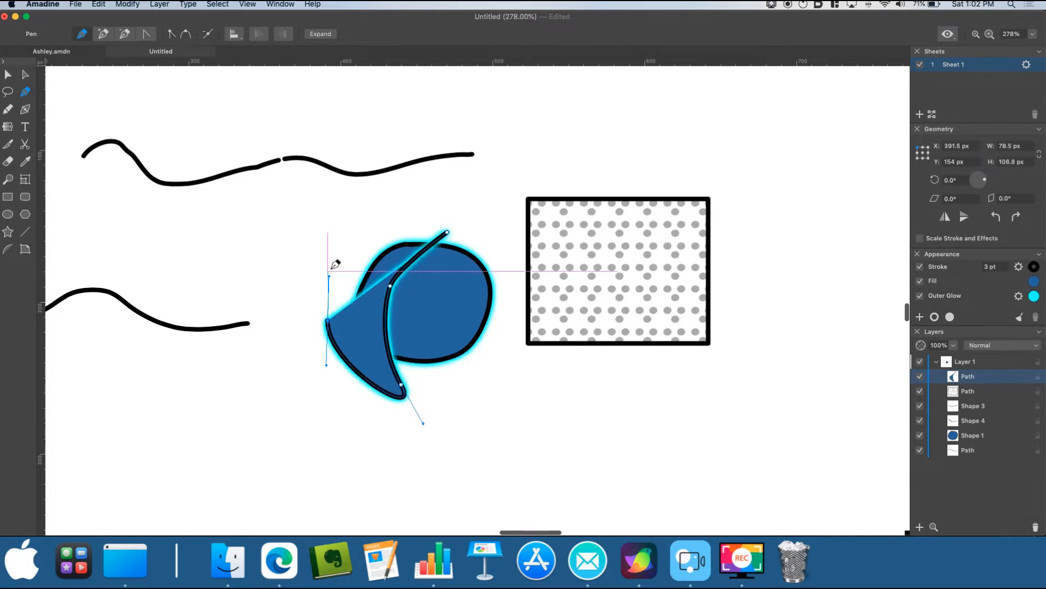
pyautogui.moveTo(372, 226); pyautogui.dragTo(411, 224)
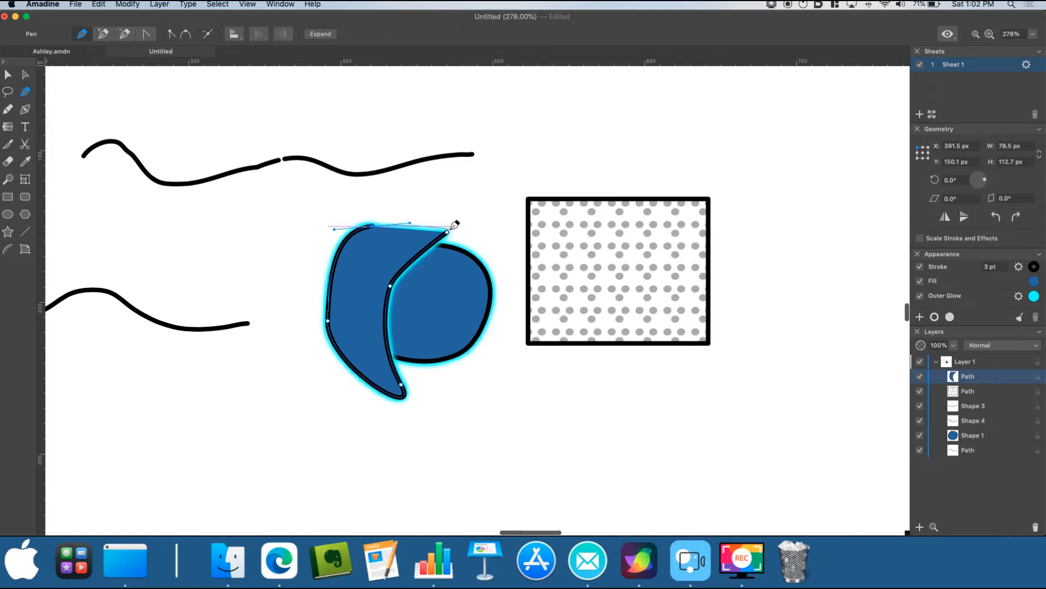
pyautogui.click(448, 231)
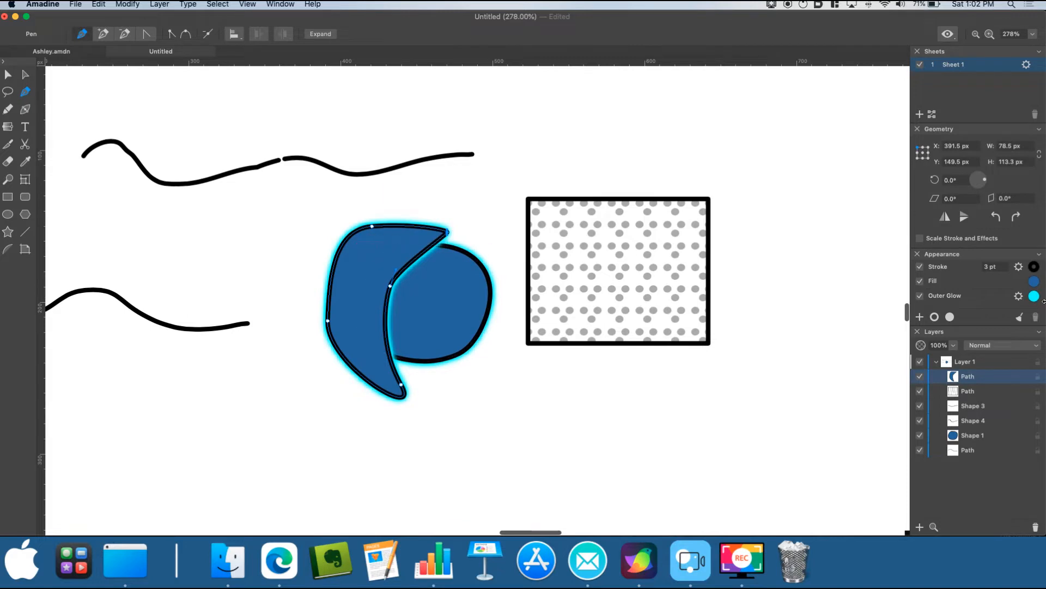
# Step: Turn off the crescent path's outer glow and stroke, and set its fill to black
pyautogui.click(920, 296)
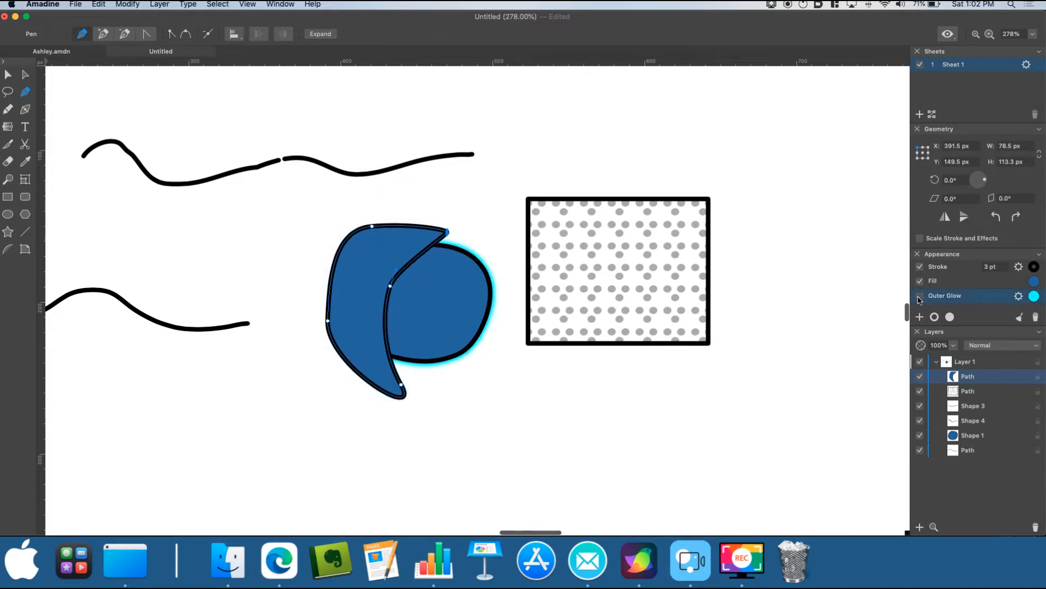
pyautogui.click(920, 268)
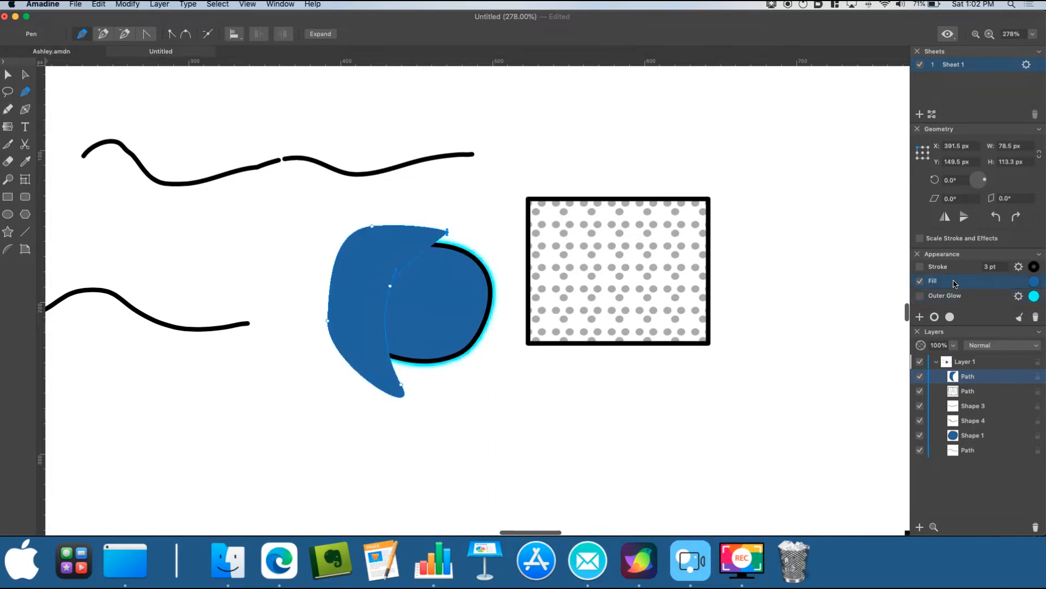
pyautogui.click(1035, 282)
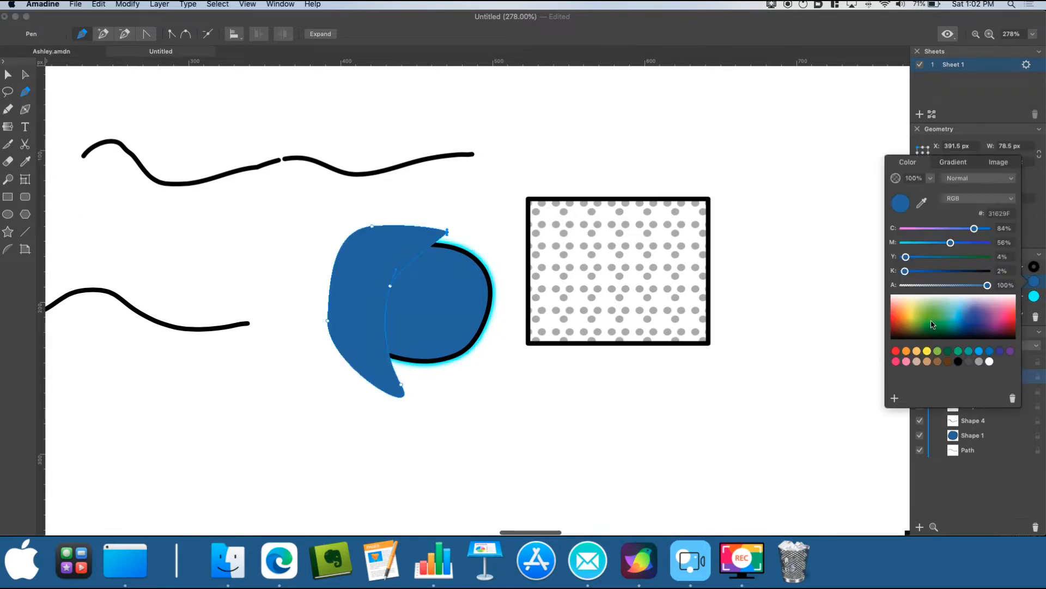
pyautogui.click(958, 362)
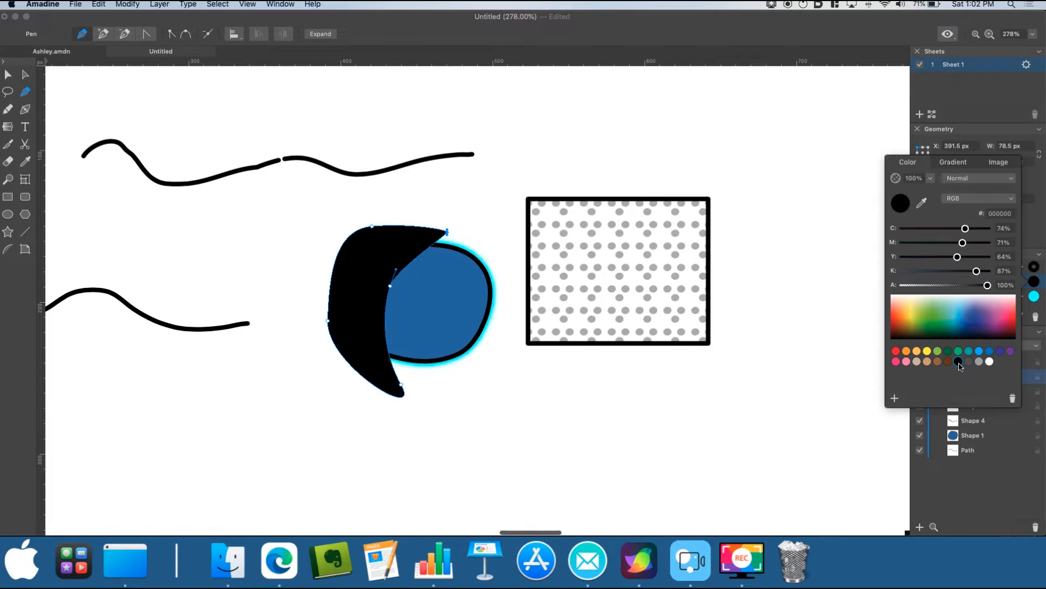
pyautogui.click(642, 27)
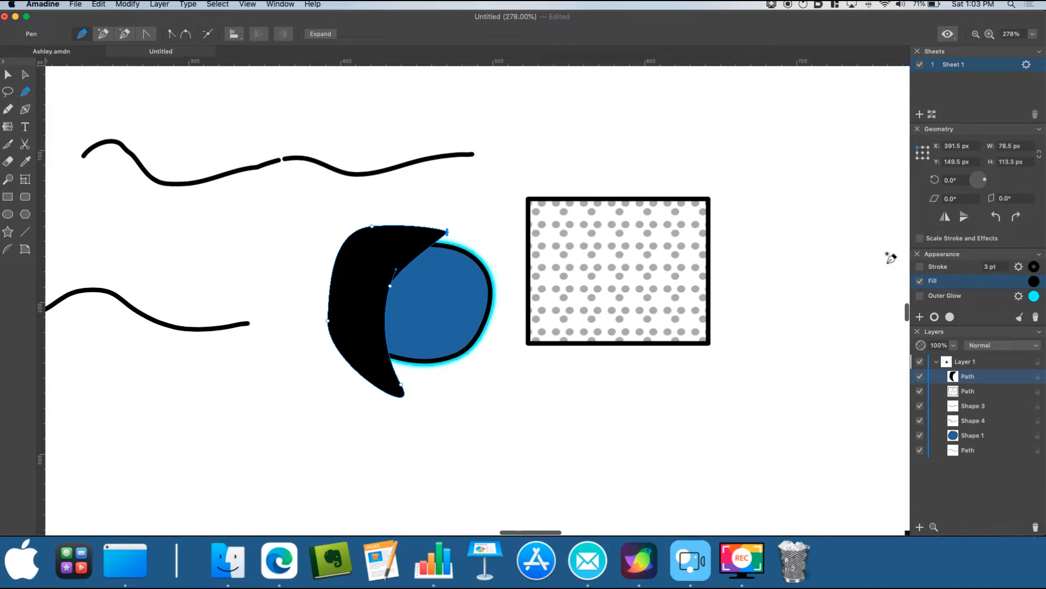
# Step: Move the black crescent directly beneath the blue shape in the layer order and turn off the blue shape's outer glow
pyautogui.moveTo(955, 378); pyautogui.dragTo(949, 440)
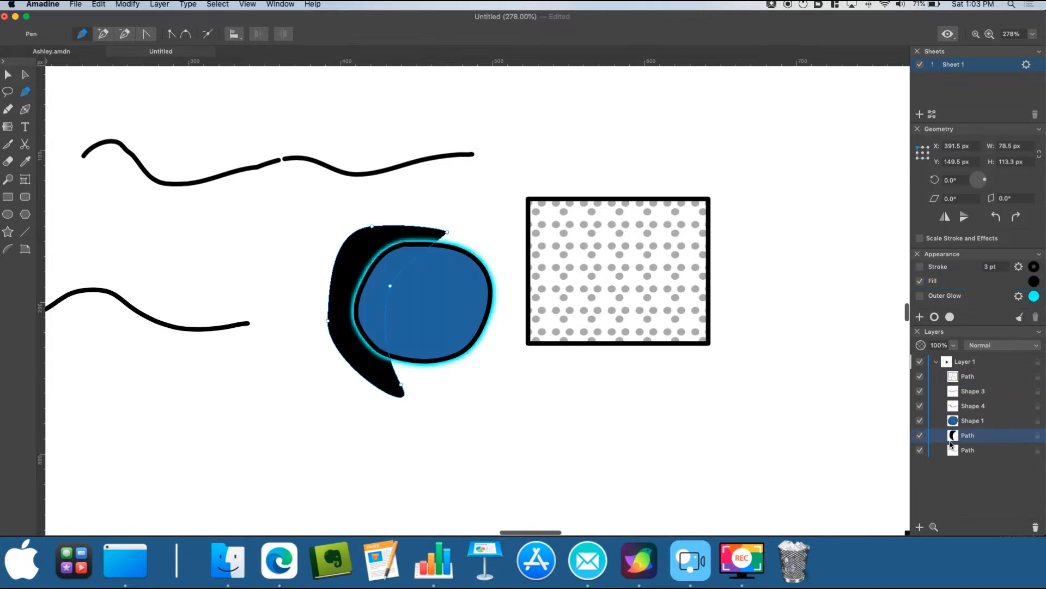
pyautogui.click(981, 421)
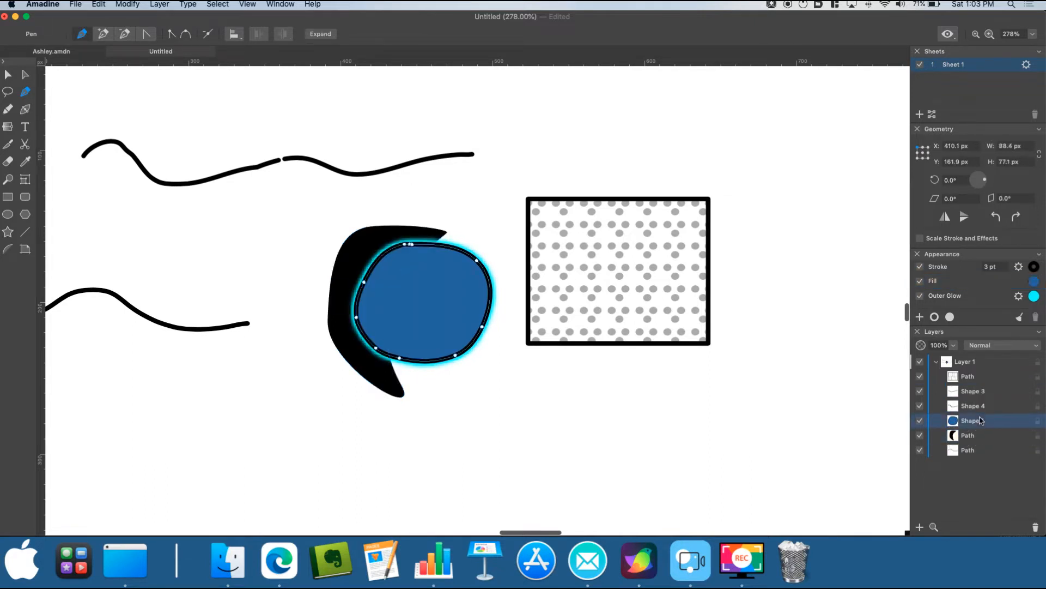
pyautogui.click(920, 297)
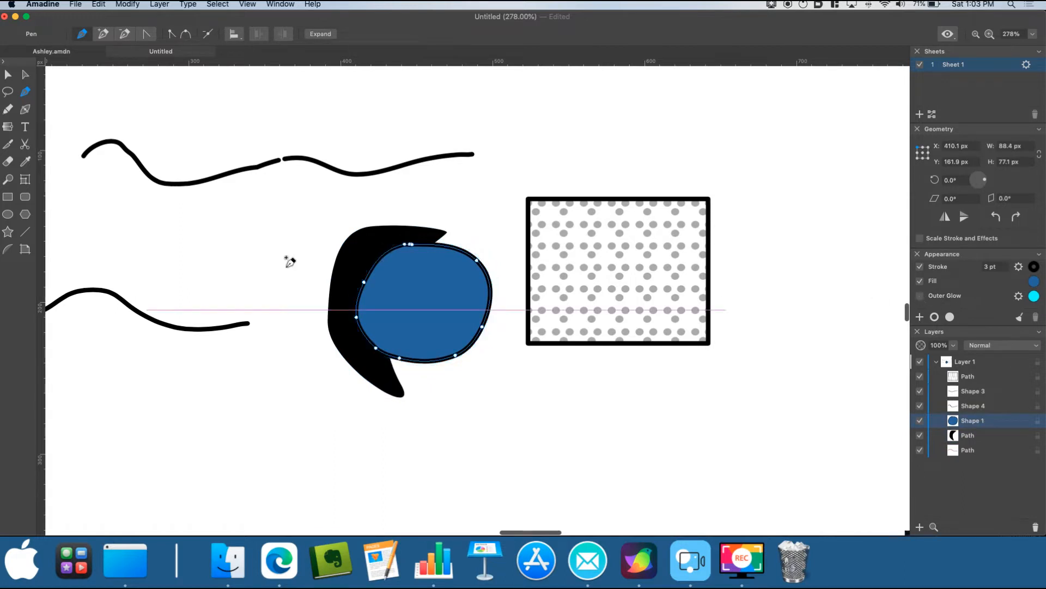
# Step: Make a clipping mask from the blue shape and the black crescent
pyautogui.click(7, 74)
pyautogui.moveTo(296, 213); pyautogui.dragTo(461, 357)
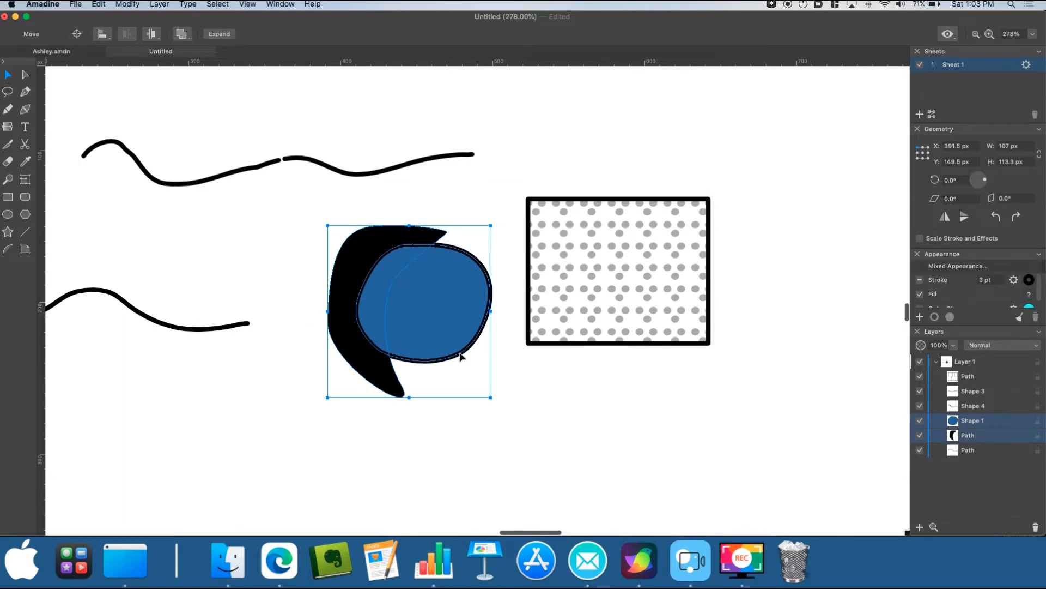
pyautogui.click(130, 5)
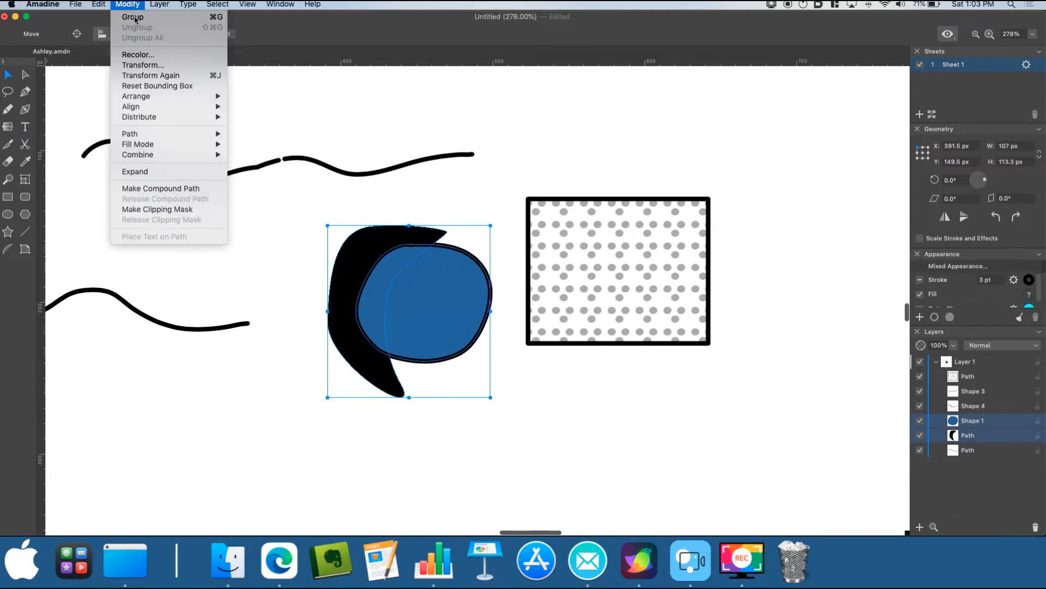
pyautogui.click(187, 212)
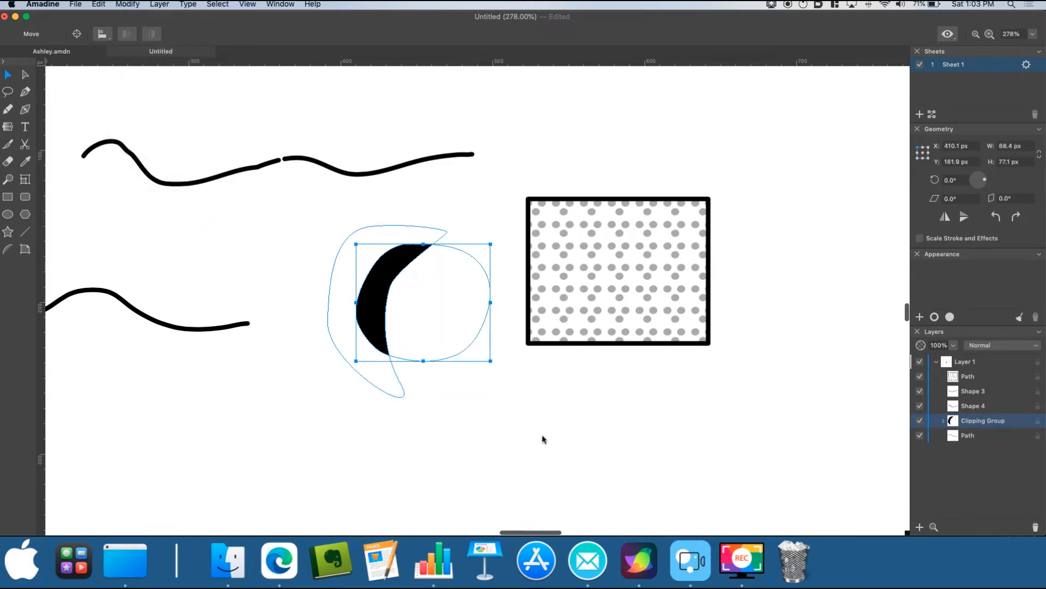
pyautogui.click(515, 426)
# Step: Expand the clipping group and turn on the stroke and blue fill of its masking shape, Shape 1
pyautogui.click(402, 259)
pyautogui.click(943, 423)
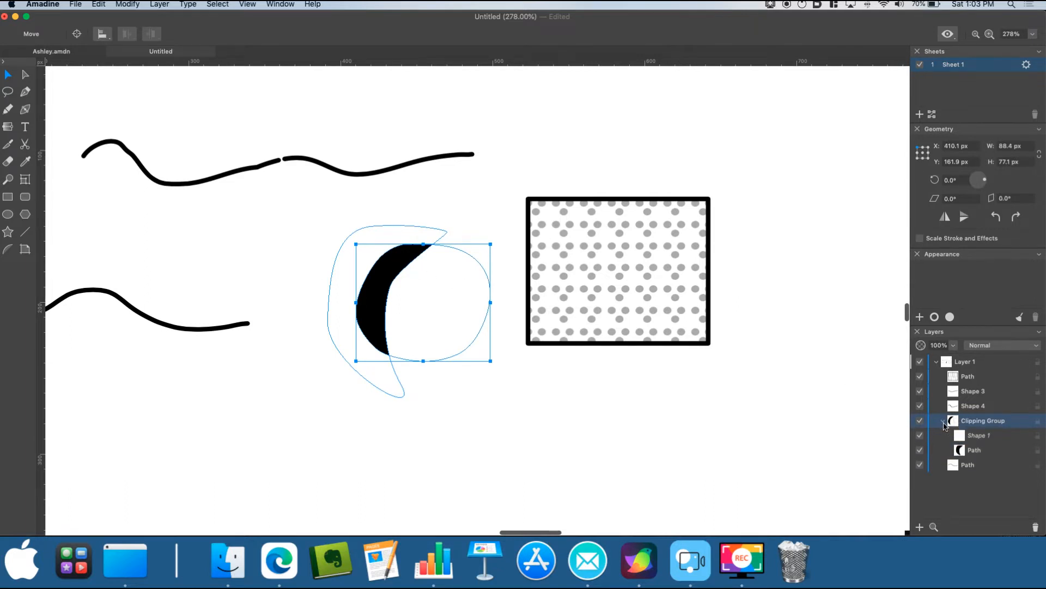
pyautogui.click(968, 435)
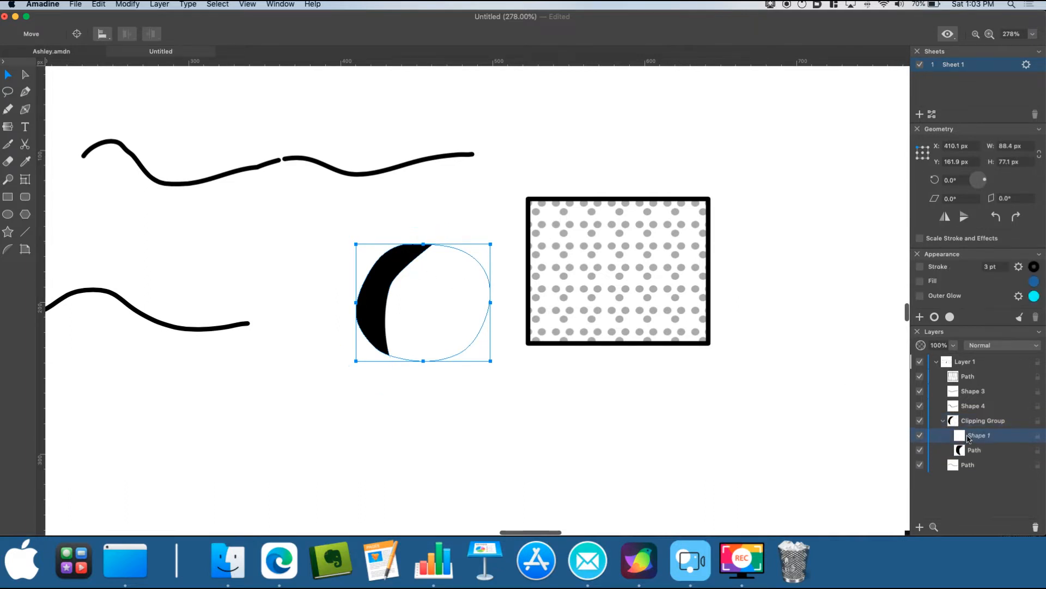
pyautogui.click(920, 268)
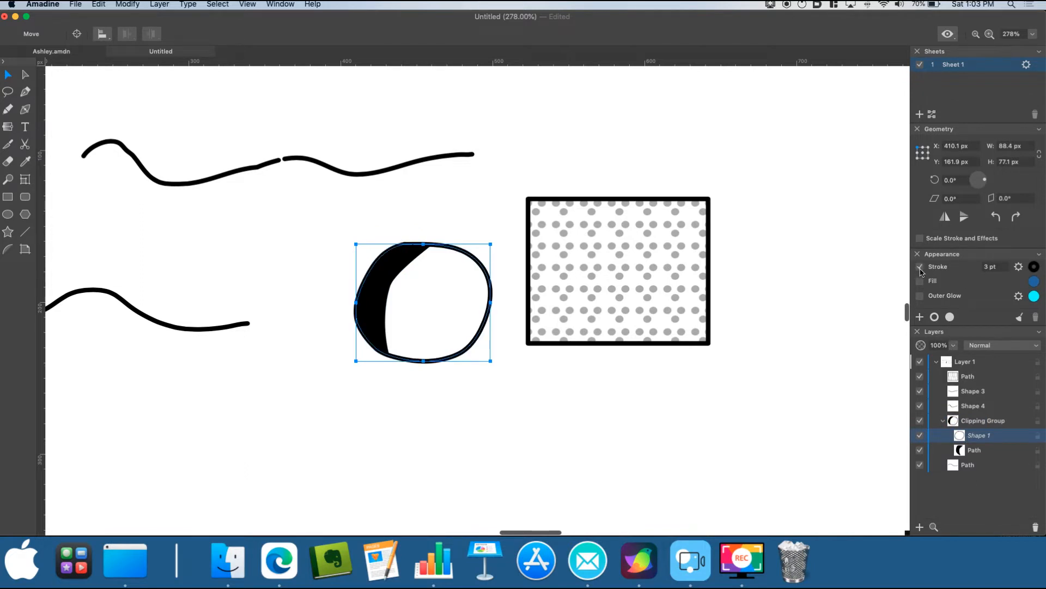
pyautogui.click(921, 283)
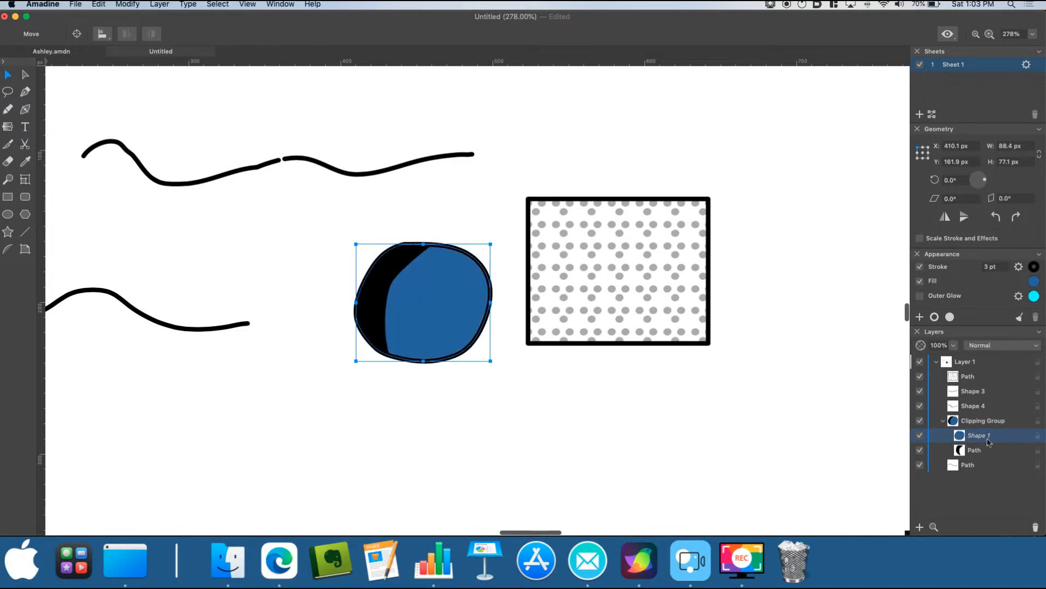
# Step: Set the fill opacity of the black crescent inside the clipping group to 25%
pyautogui.click(973, 452)
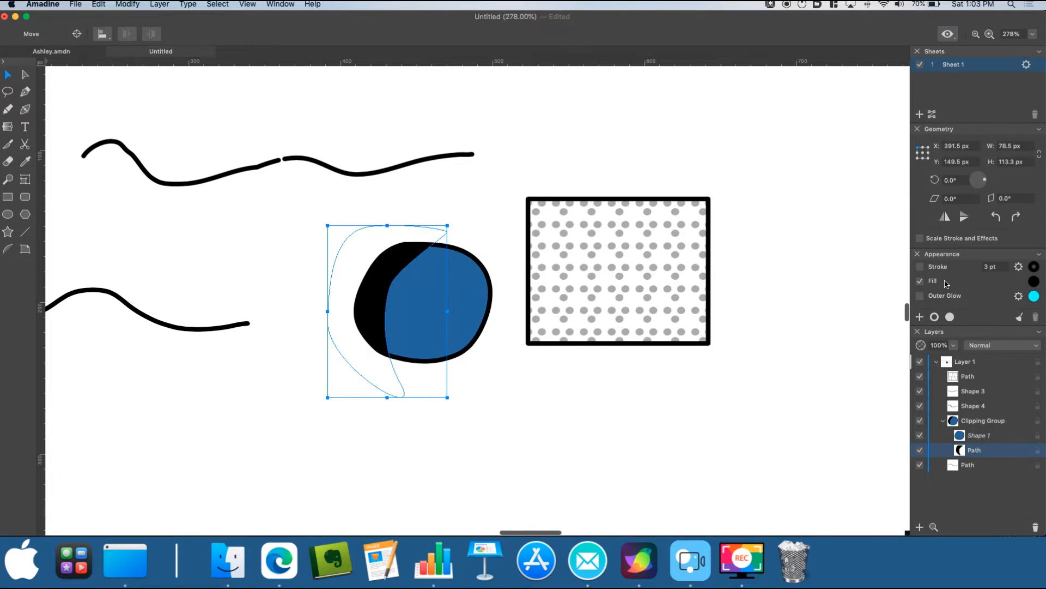
pyautogui.click(1033, 282)
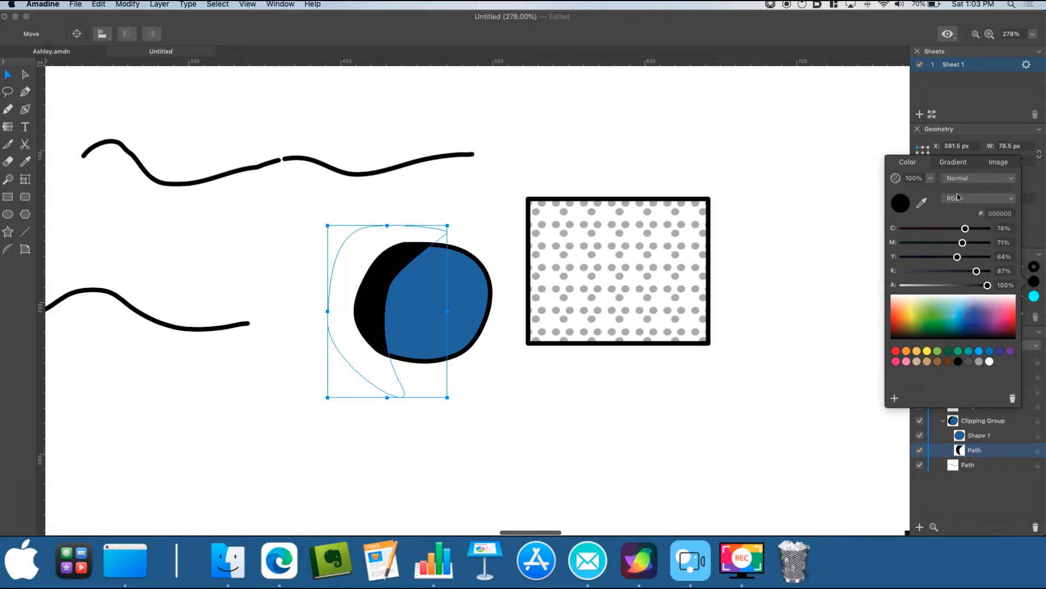
pyautogui.click(915, 178)
pyautogui.write('25')
pyautogui.press('Return')
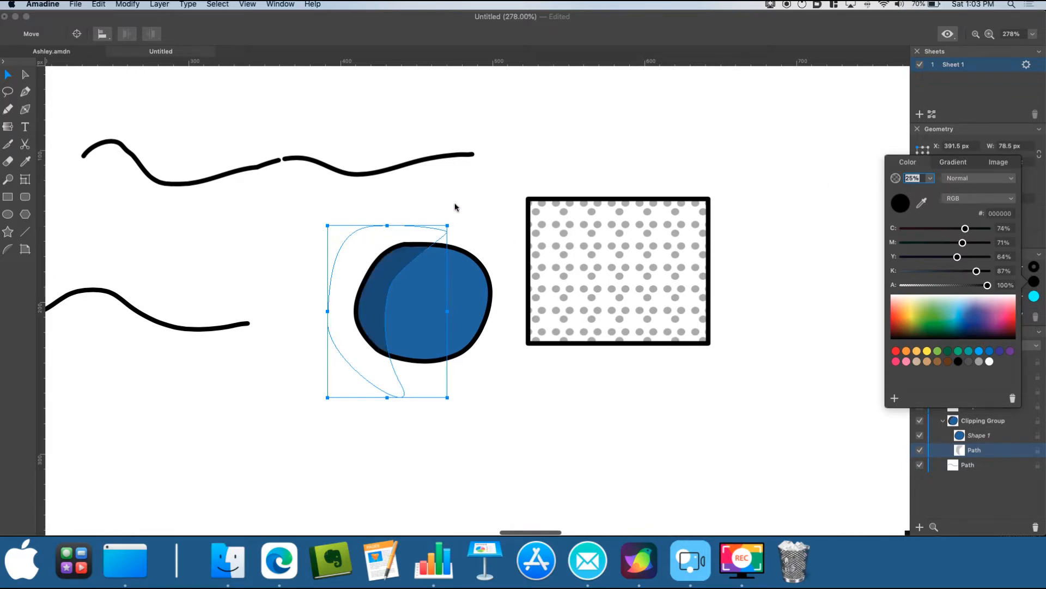
pyautogui.click(466, 210)
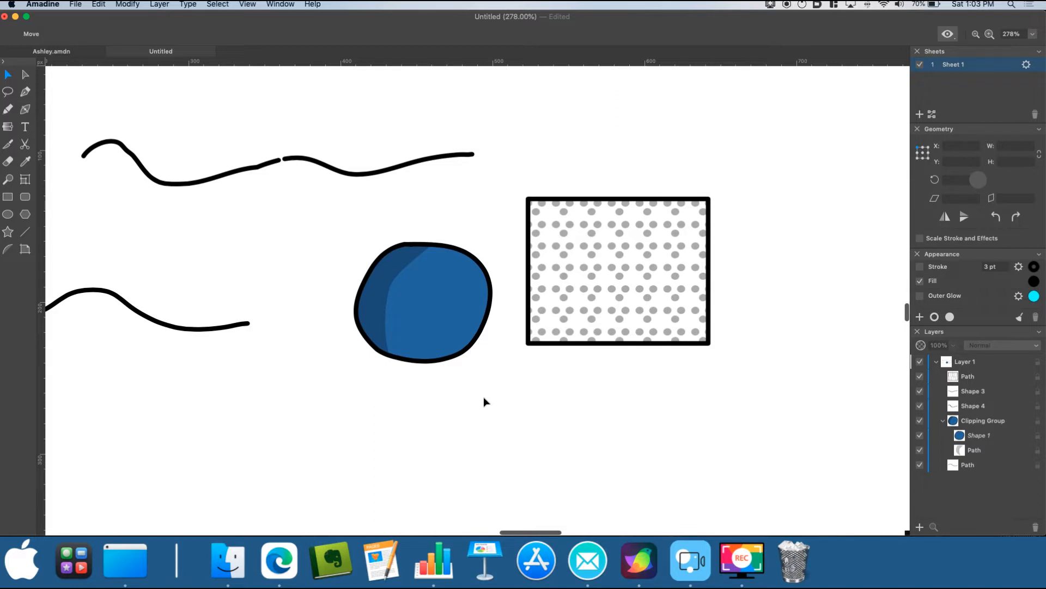
pyautogui.click(466, 292)
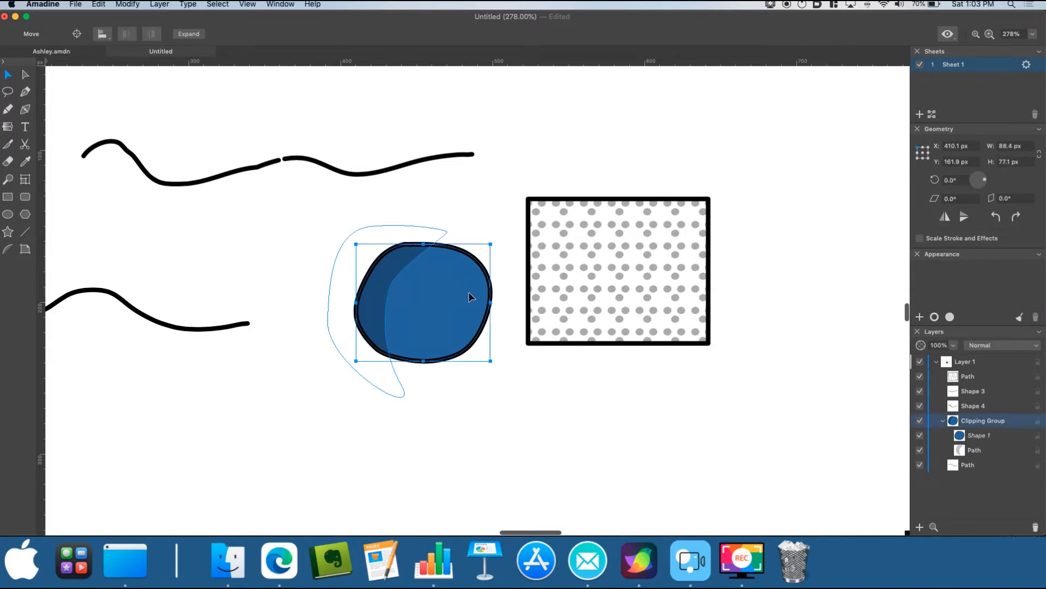
pyautogui.click(506, 352)
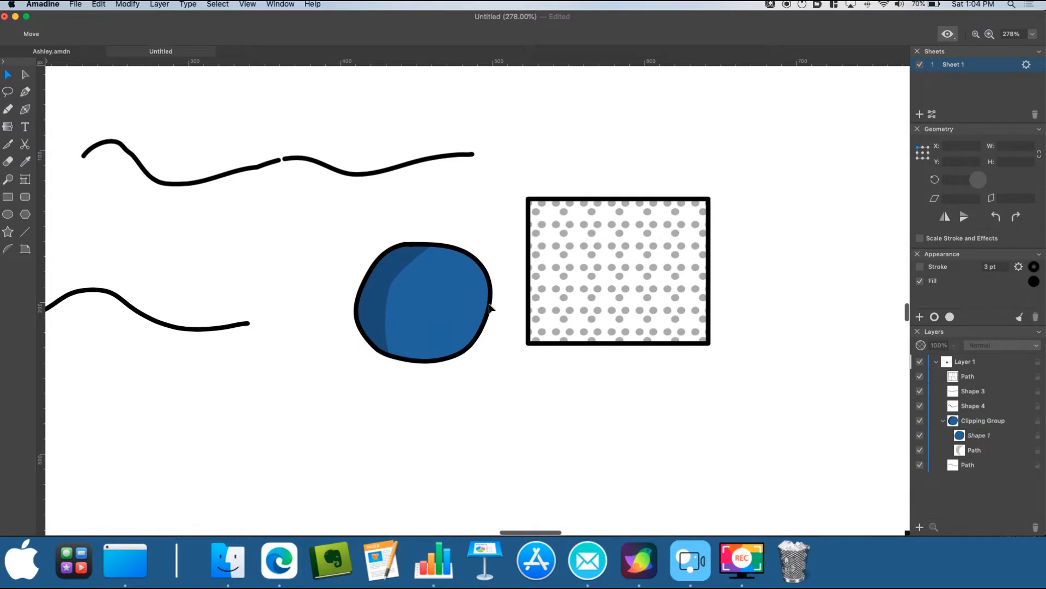
# Step: Draw a rectangle about 132 × 112 px over the blue shape and place it in the clipping group below the crescent
pyautogui.click(8, 197)
pyautogui.moveTo(308, 211); pyautogui.dragTo(509, 381)
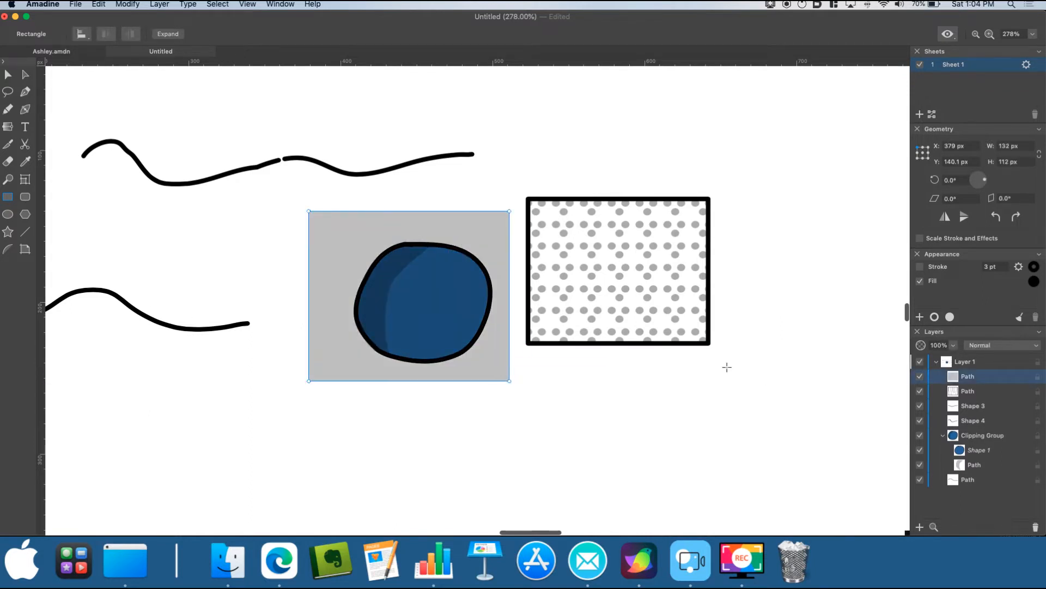
pyautogui.moveTo(970, 376); pyautogui.dragTo(970, 467)
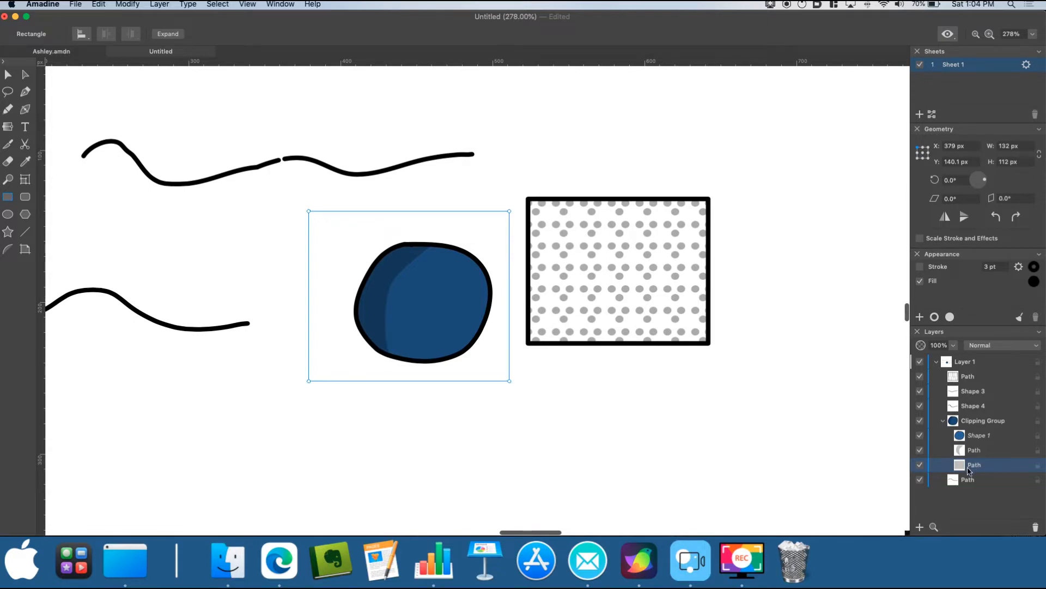
# Step: Fill the clipped rectangle with the image Untitled.png from the Ashley folder and set the fill opacity to 100%
pyautogui.click(1034, 282)
pyautogui.click(998, 163)
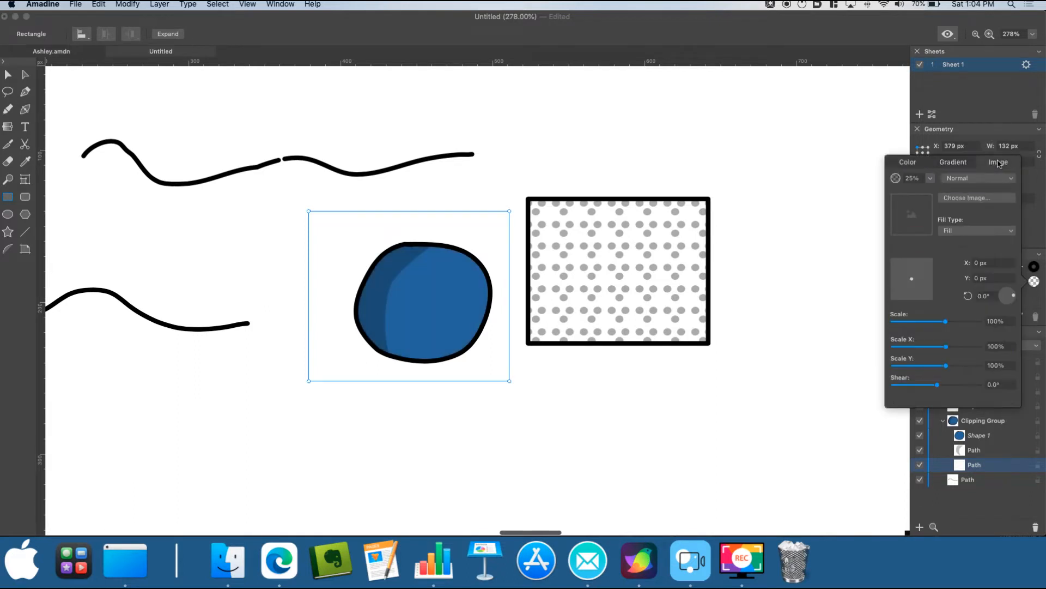
pyautogui.click(999, 201)
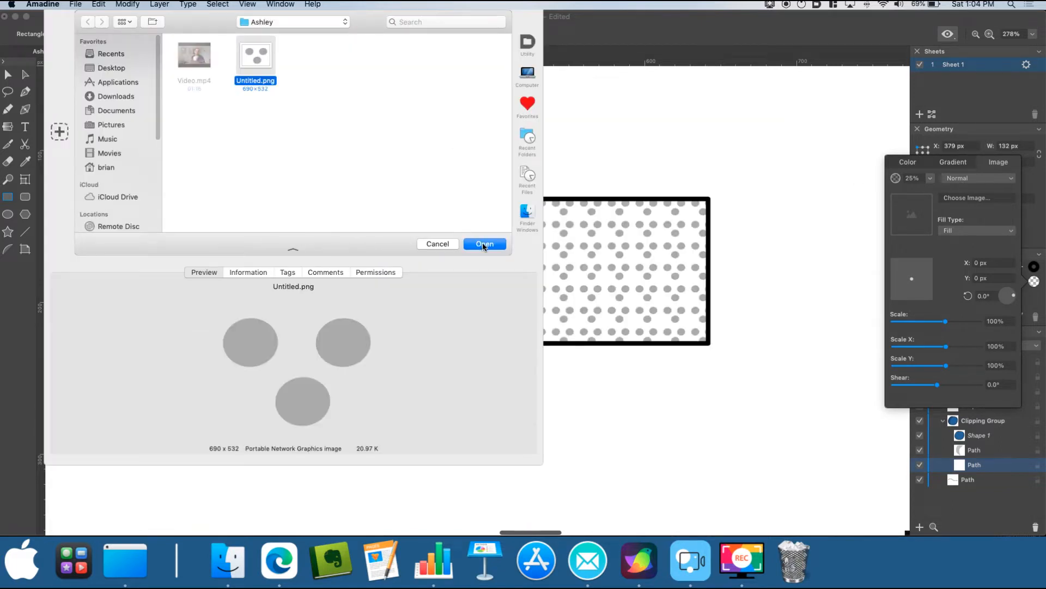
pyautogui.click(484, 244)
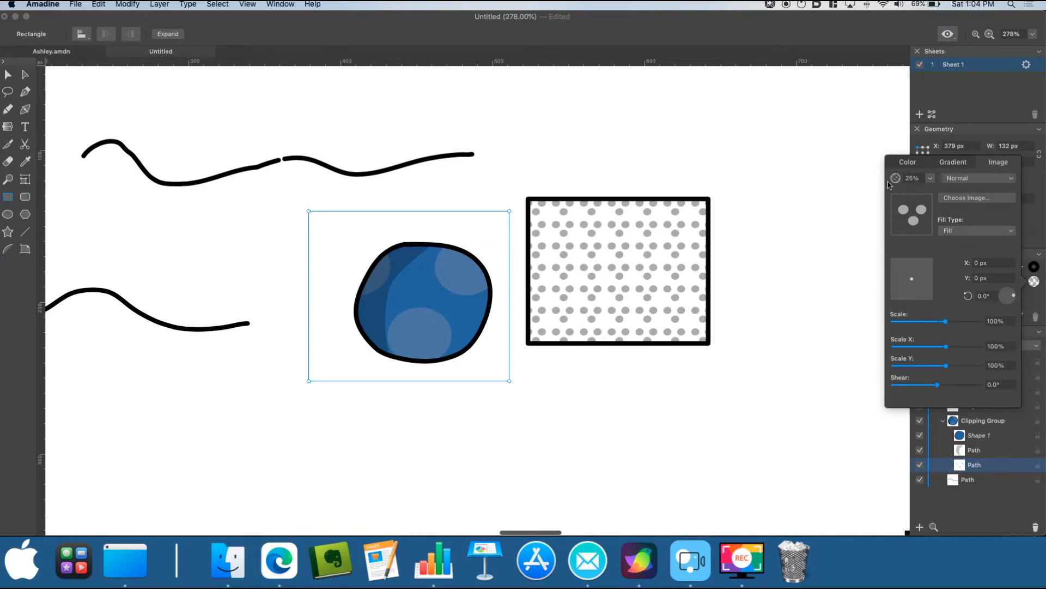
pyautogui.click(930, 180)
pyautogui.moveTo(922, 190); pyautogui.dragTo(1032, 204)
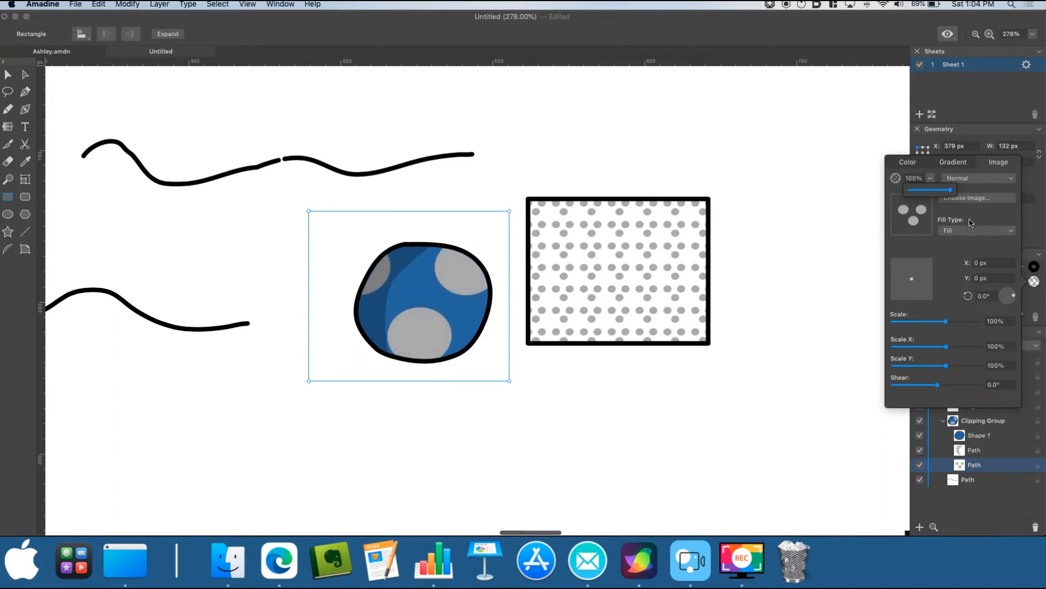
pyautogui.click(979, 252)
# Step: Set the clipped rectangle's image fill type to Tile and scale it down into small repeating dots
pyautogui.click(995, 234)
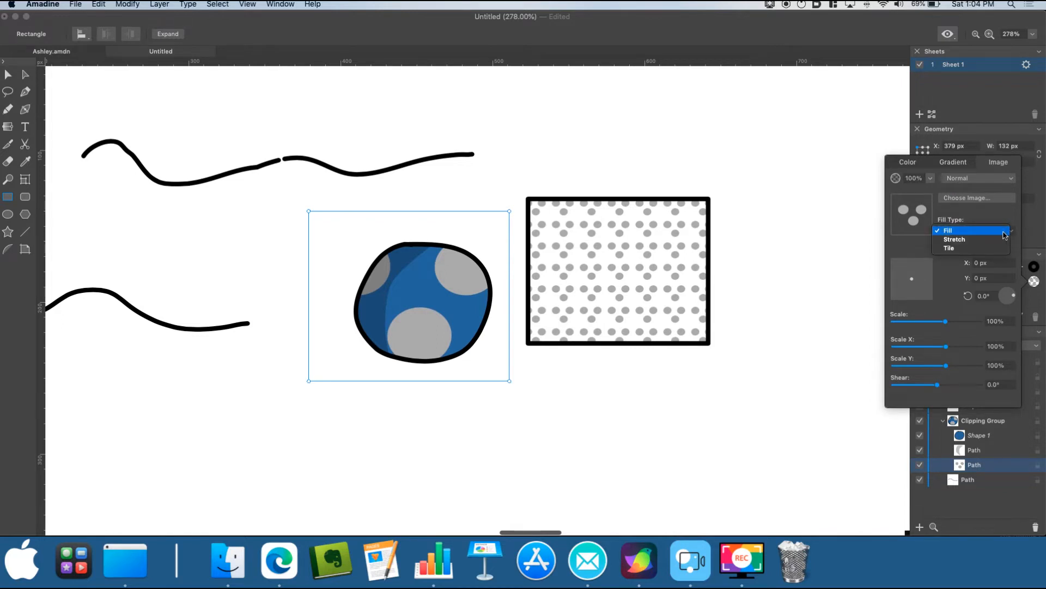
pyautogui.click(975, 248)
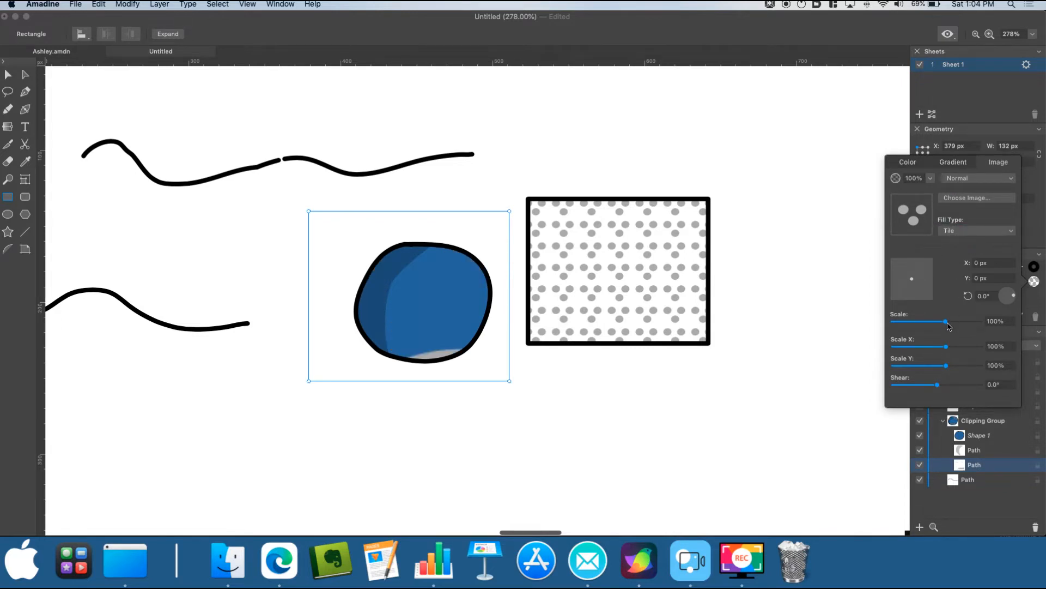
pyautogui.moveTo(945, 322); pyautogui.dragTo(935, 324)
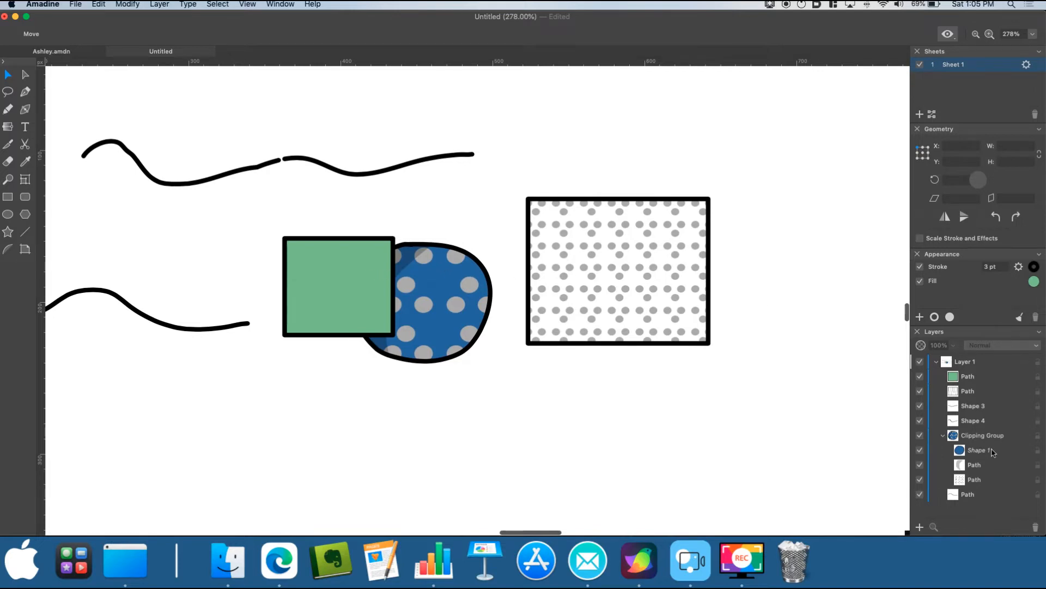
# Step: Collapse the clipping group in the layer list and look over Layer 1 and its topmost paths
pyautogui.click(944, 436)
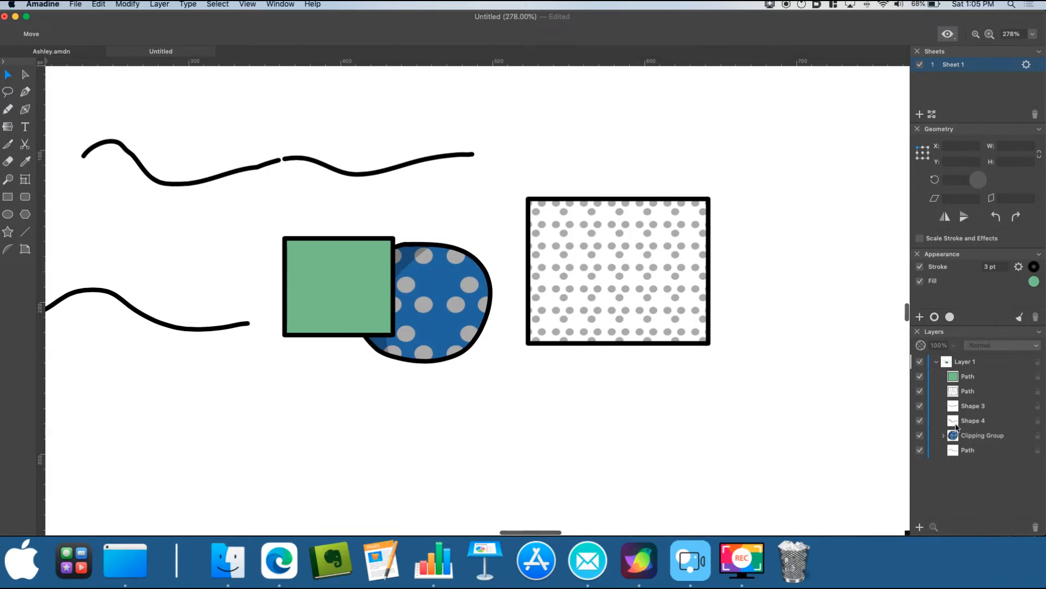
pyautogui.click(977, 364)
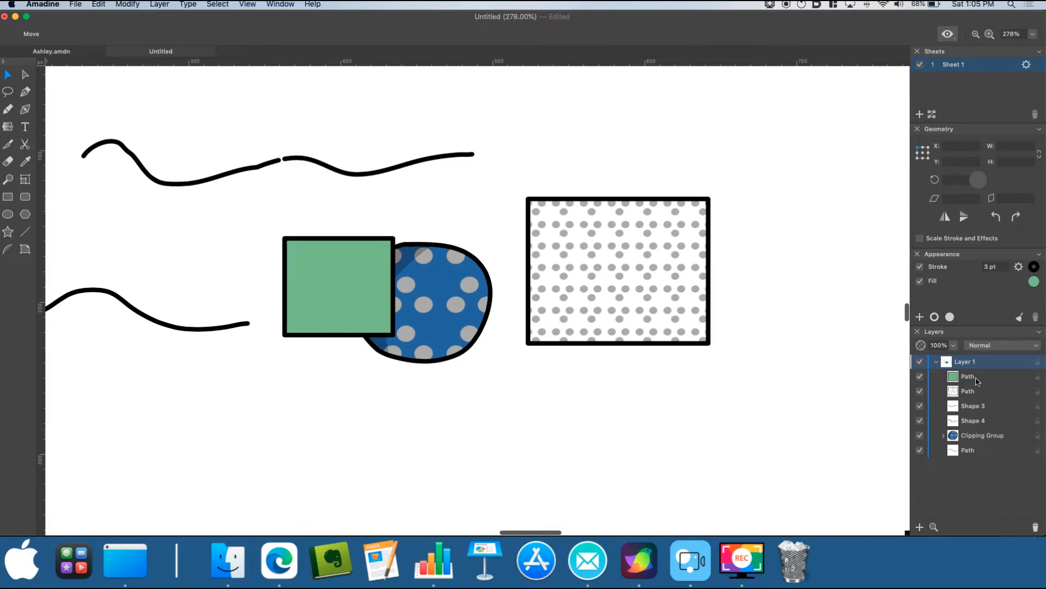
pyautogui.click(976, 377)
pyautogui.click(977, 392)
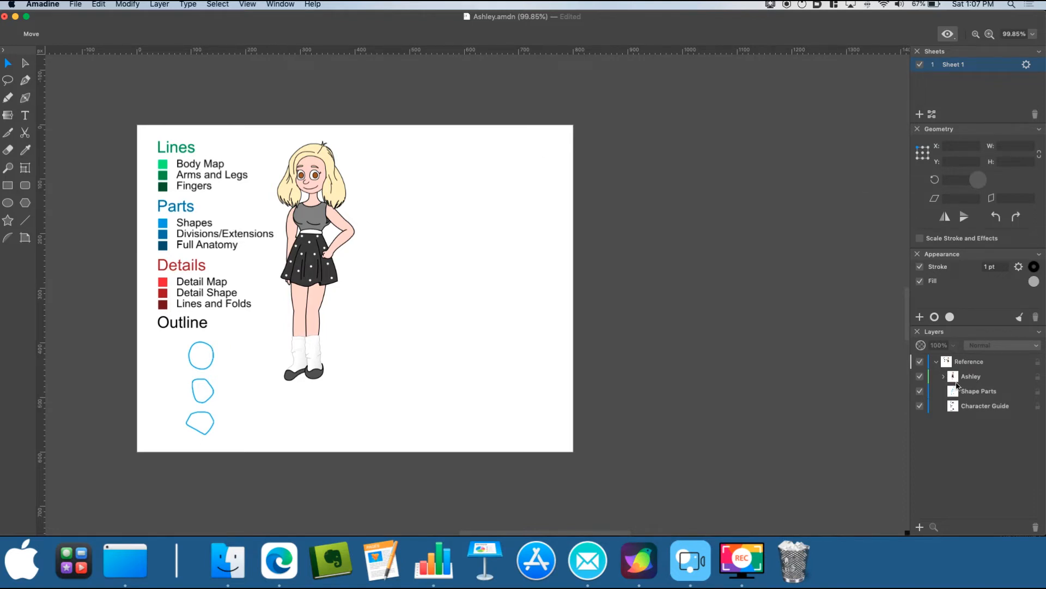
# Step: Collapse the Reference layer in Ashley.amdn and add a new layer above it named Character Outline
pyautogui.click(937, 364)
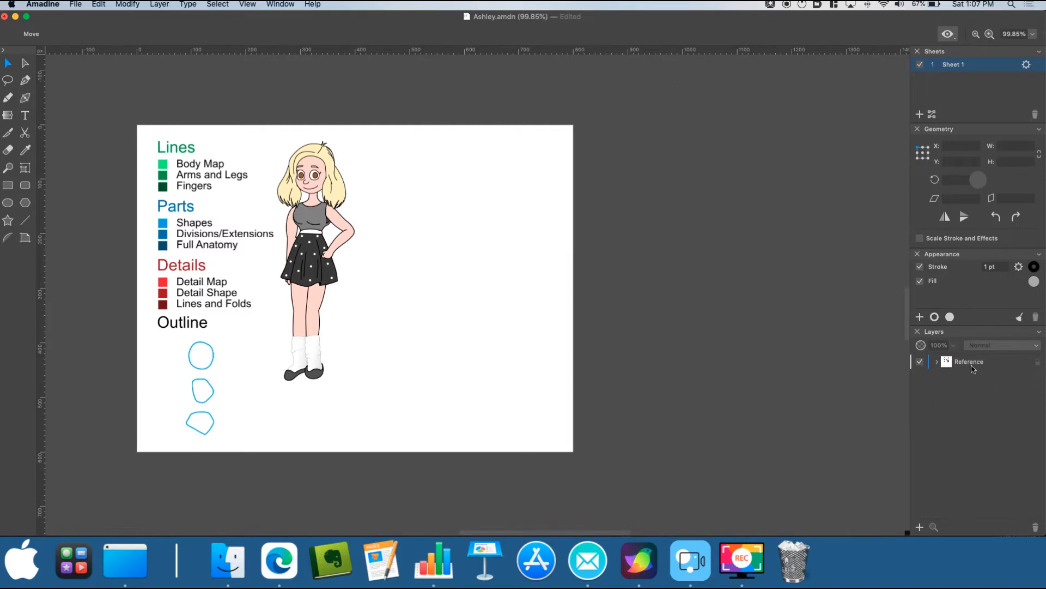
pyautogui.click(977, 362)
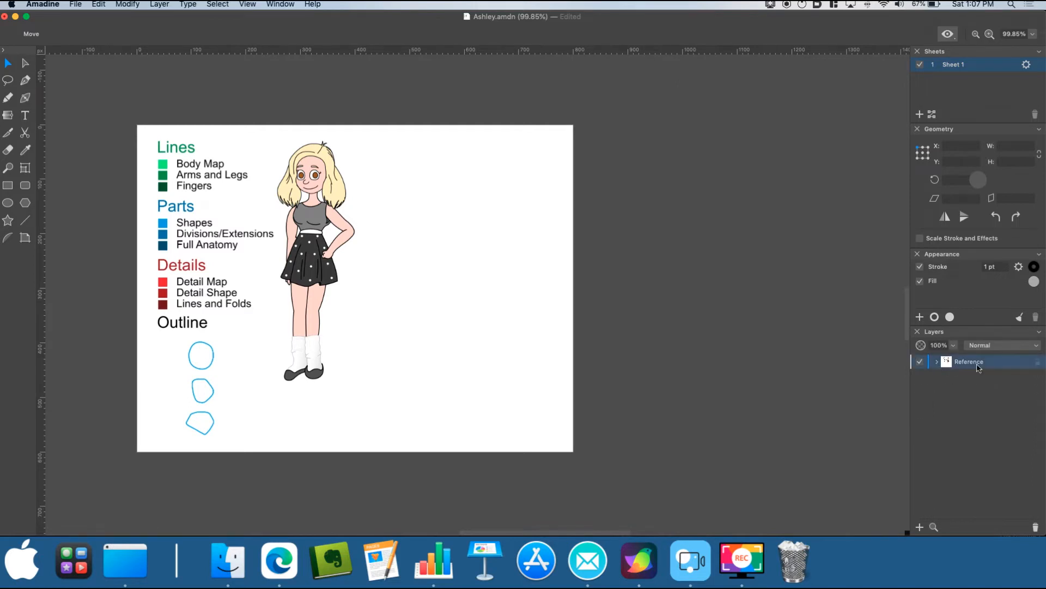
pyautogui.click(921, 529)
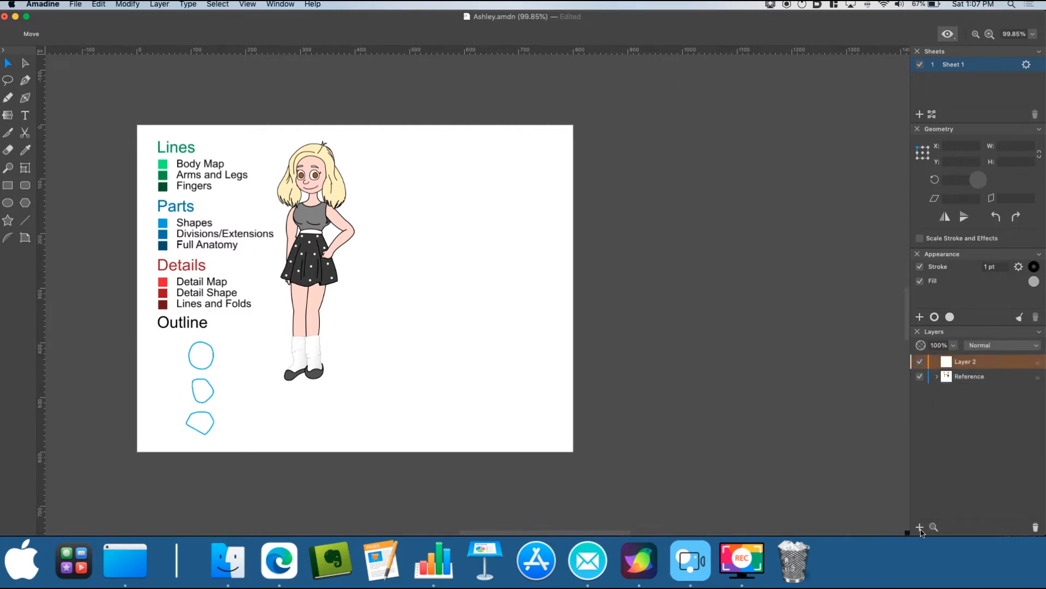
pyautogui.doubleClick(964, 362)
pyautogui.write('Character Outline')
# Step: Add a sublayer named Anatomy inside the Character Outline layer
pyautogui.click(920, 527)
pyautogui.moveTo(960, 364); pyautogui.dragTo(981, 364)
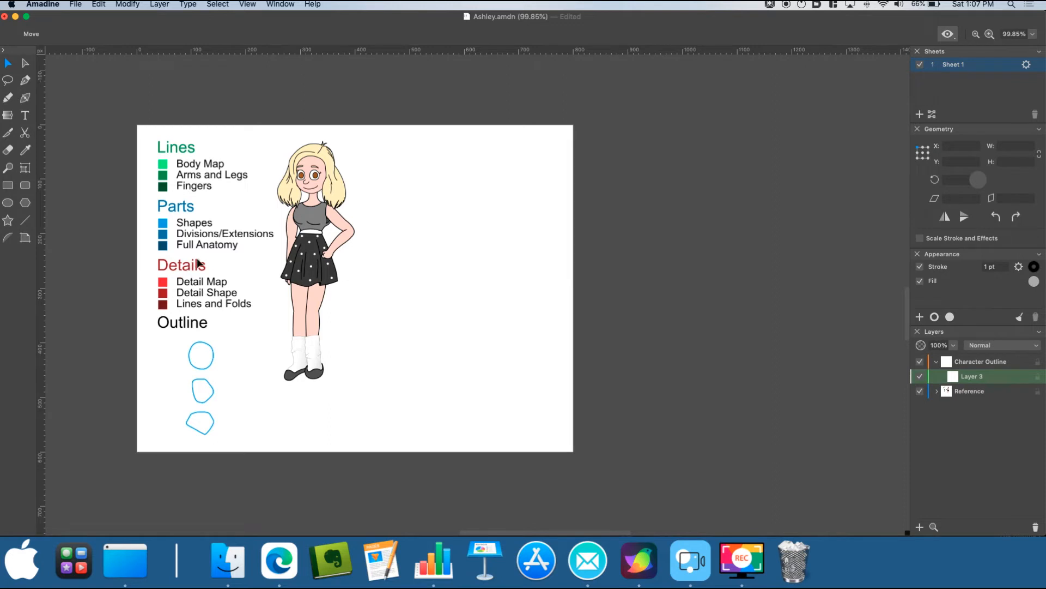
pyautogui.doubleClick(972, 378)
pyautogui.write('Anatomy')
# Step: Add a sublayer named Details above Anatomy and collapse the Character Outline layer
pyautogui.click(920, 527)
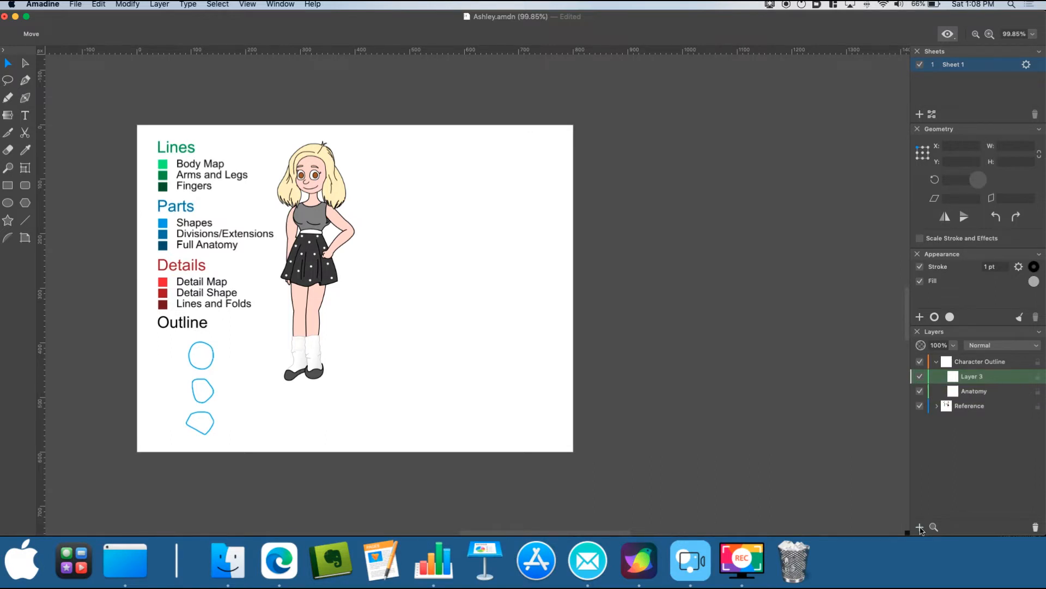
pyautogui.doubleClick(973, 382)
pyautogui.write('Details')
pyautogui.click(937, 362)
# Step: Add a new layer named Ashley above Character Outline and hide it
pyautogui.click(979, 364)
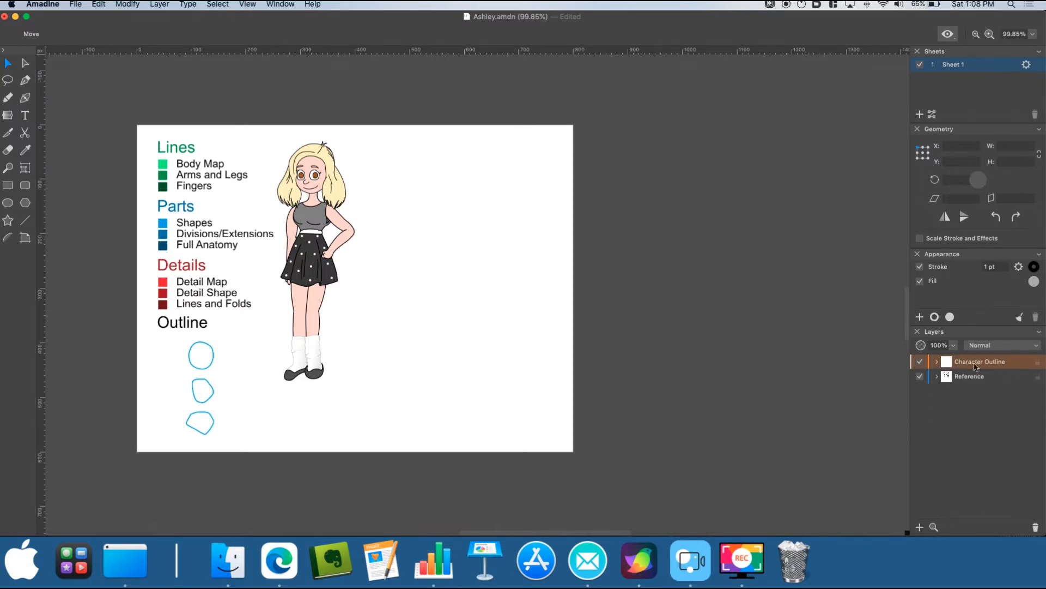
pyautogui.click(919, 527)
pyautogui.doubleClick(963, 362)
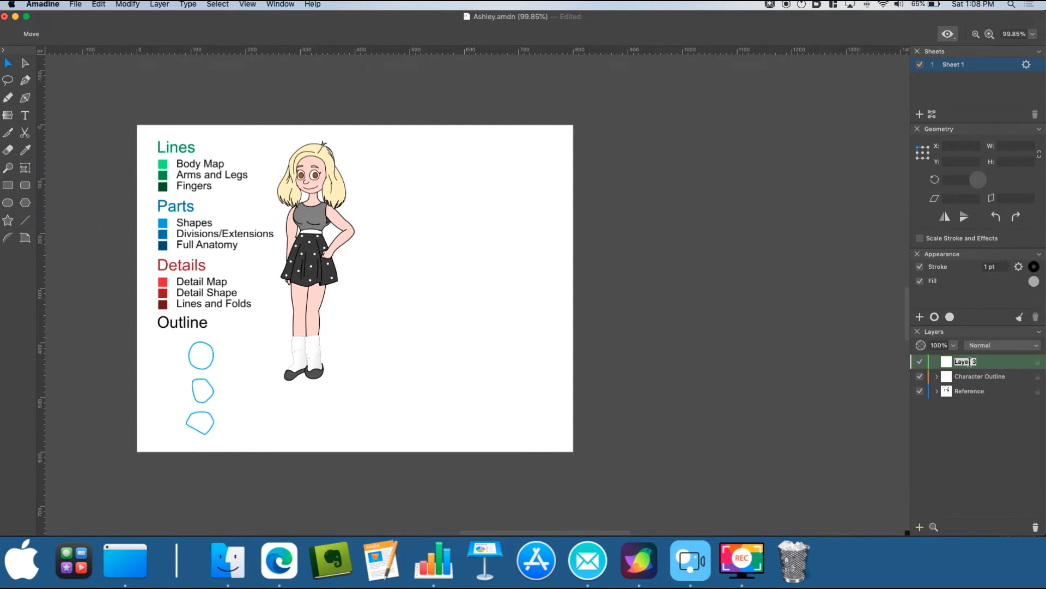
pyautogui.write('Ashley')
pyautogui.click(920, 362)
# Step: Expand the Character Outline layer and make its Anatomy sublayer active
pyautogui.click(973, 380)
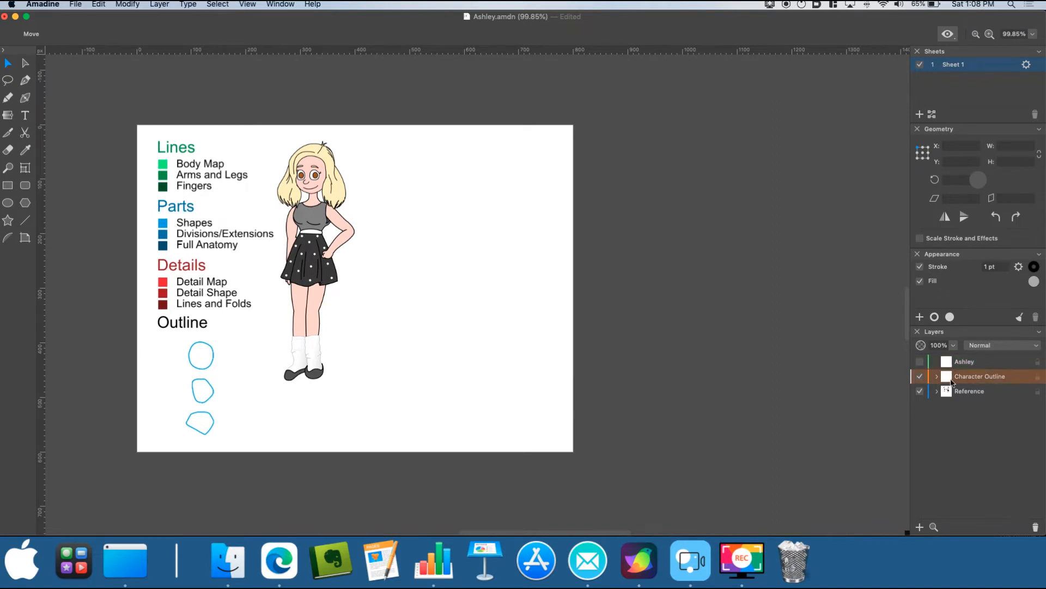
pyautogui.click(937, 376)
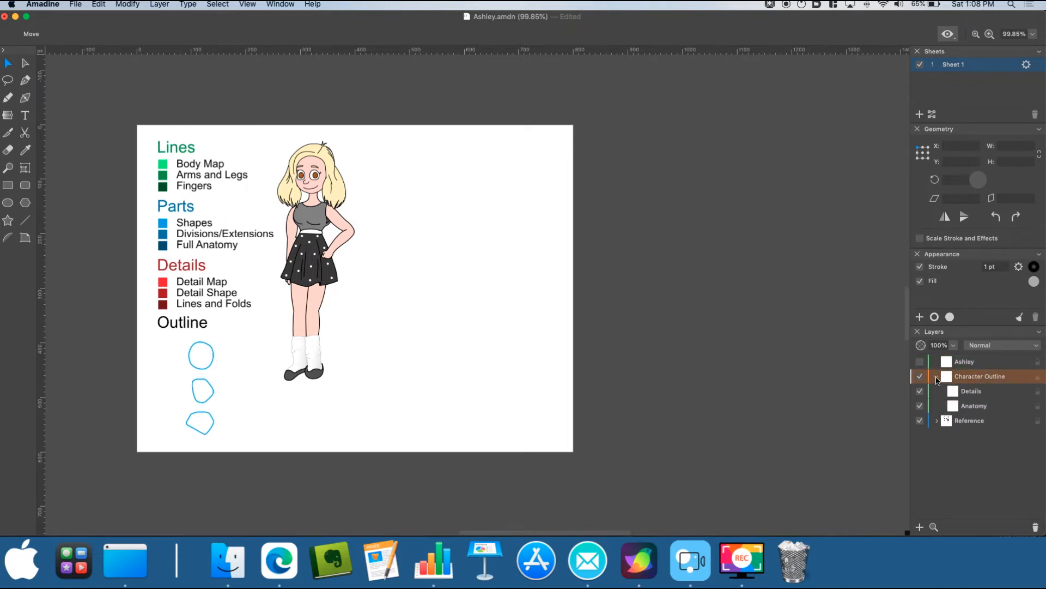
pyautogui.click(979, 408)
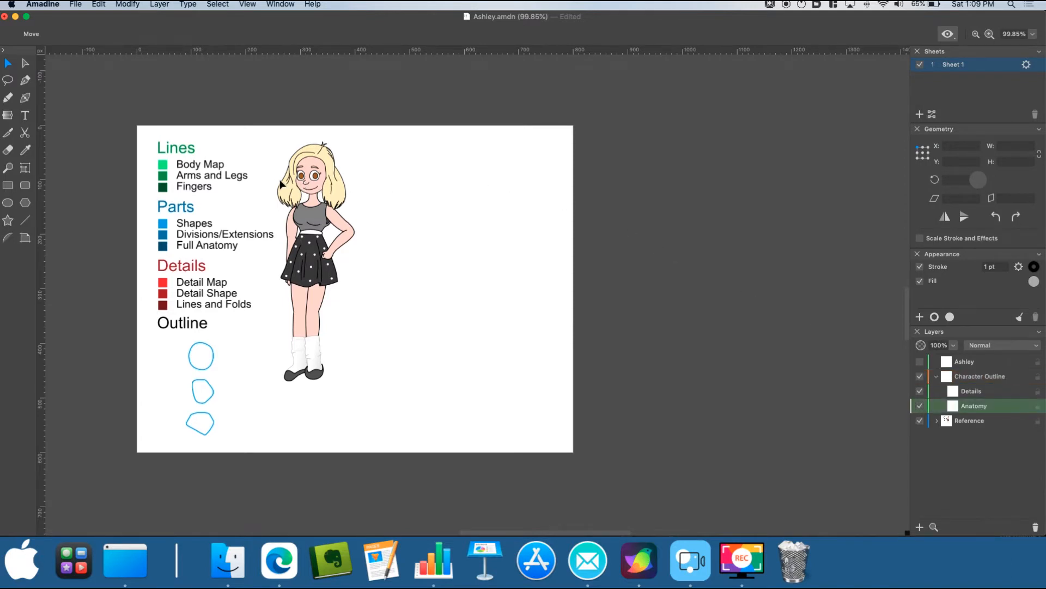
# Step: Set the Draw tool's stroke to a round cap and a round corner
pyautogui.scroll(1, 281, 189)
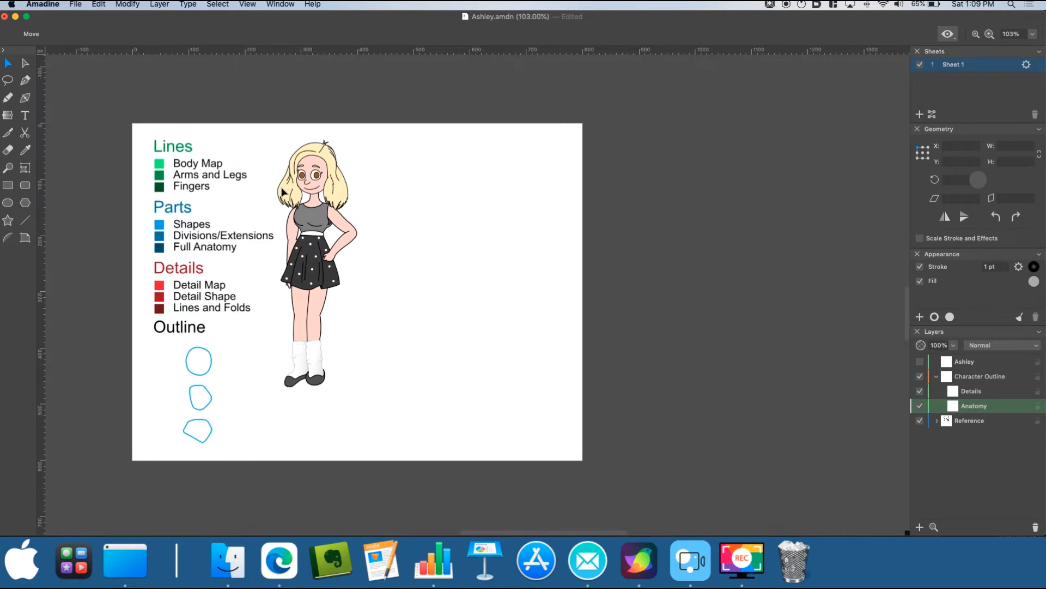
pyautogui.scroll(5, 283, 192)
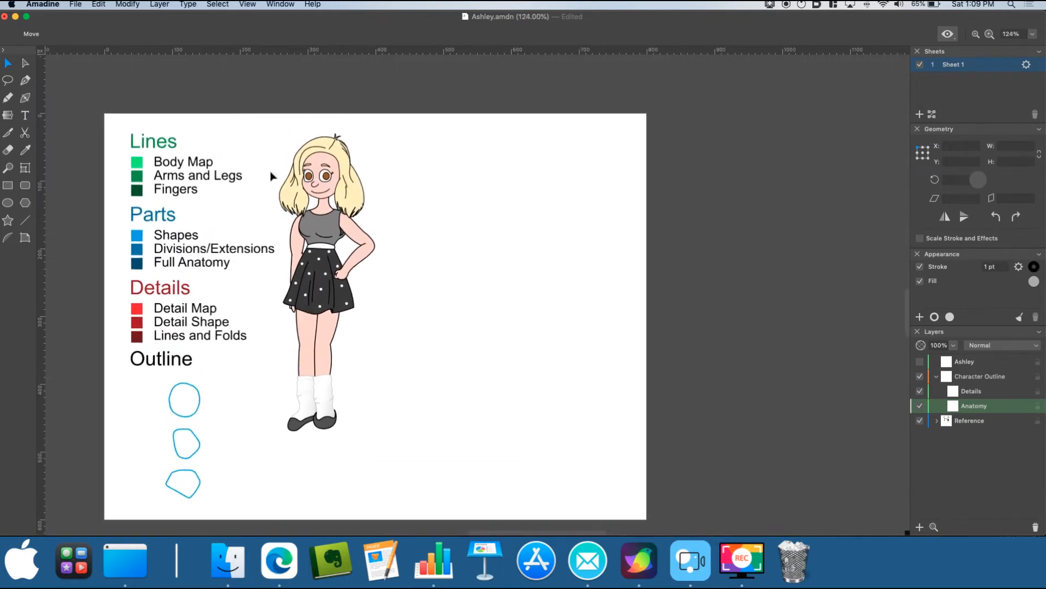
pyautogui.scroll(1, 271, 175)
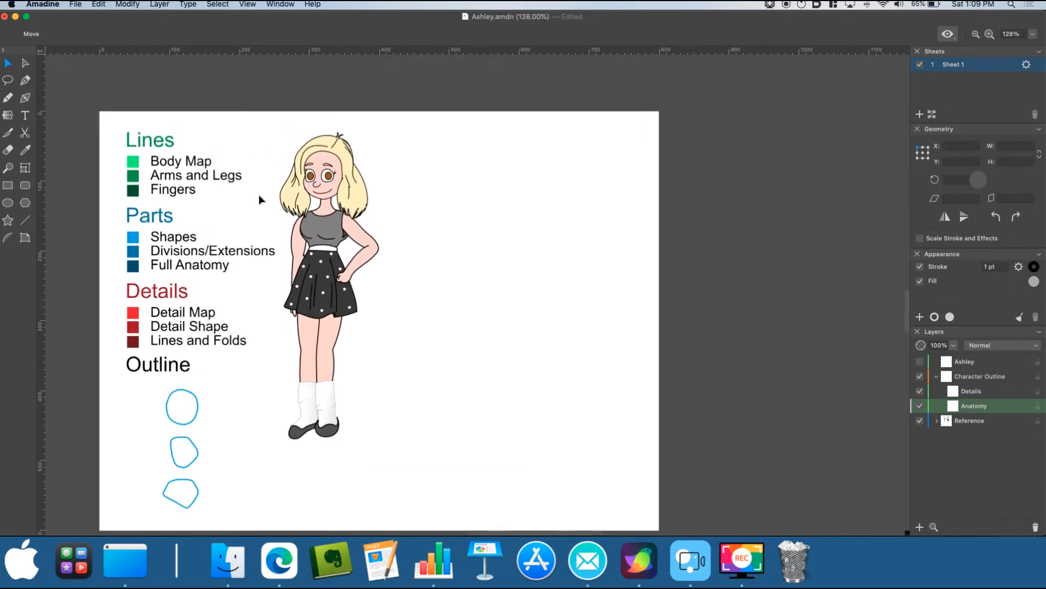
pyautogui.click(8, 98)
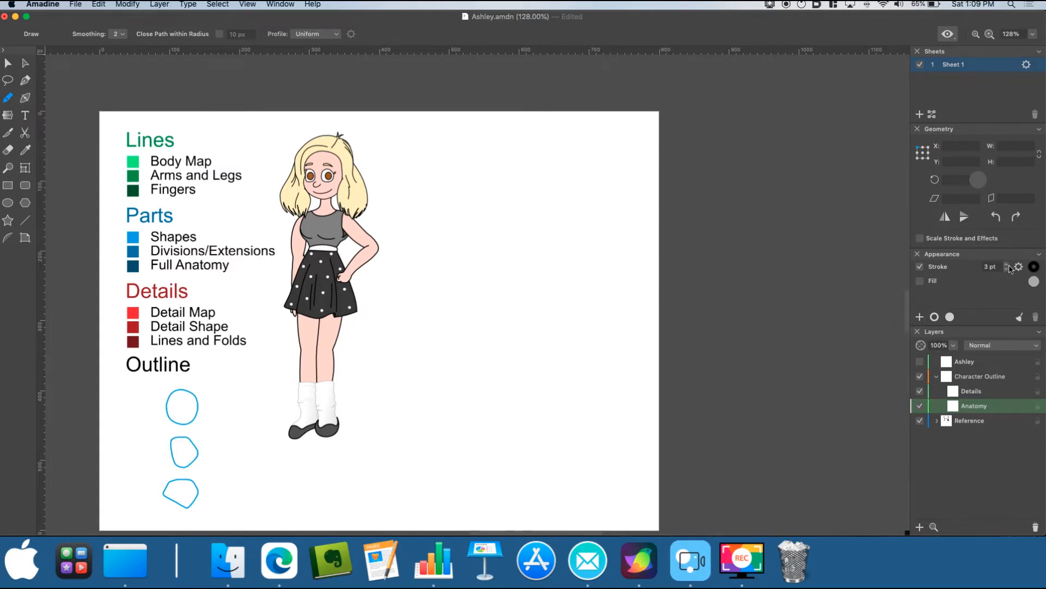
pyautogui.click(1017, 268)
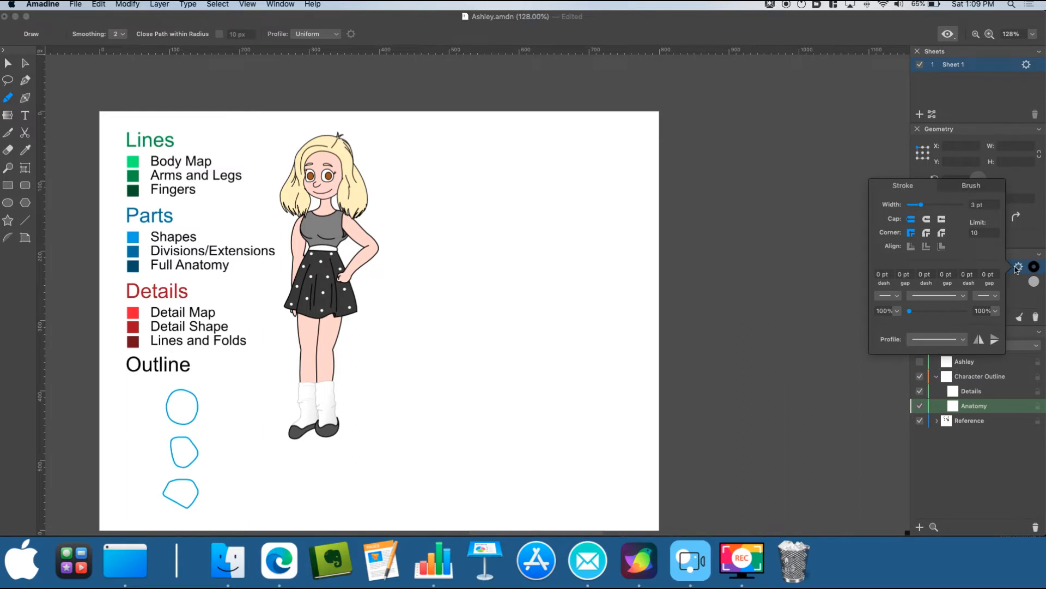
pyautogui.click(926, 220)
pyautogui.click(927, 233)
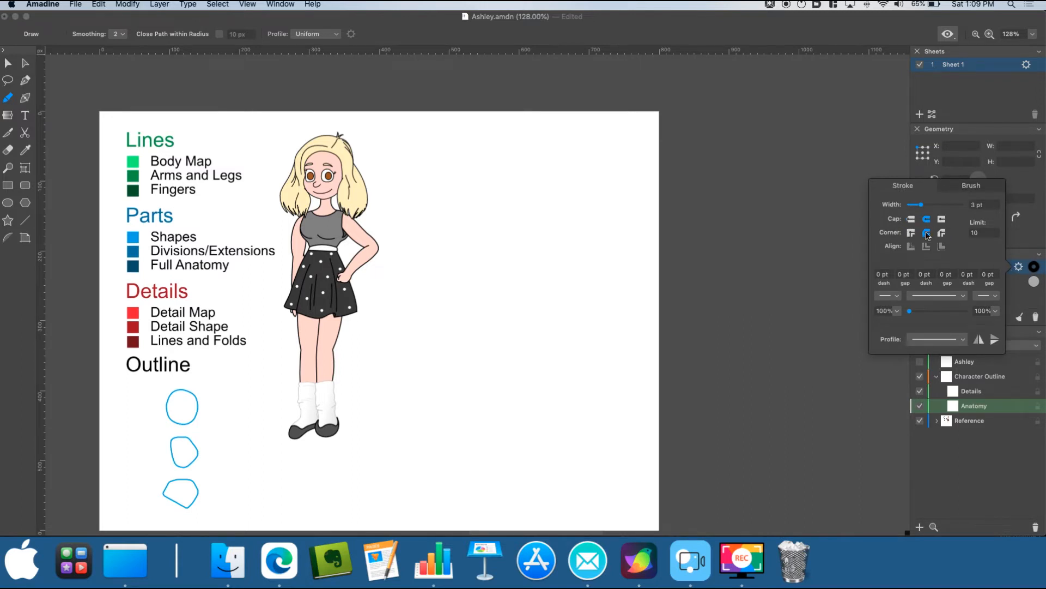
pyautogui.click(1023, 294)
# Step: Set the stroke colour to the light green sampled from the Body Map swatch
pyautogui.click(1033, 267)
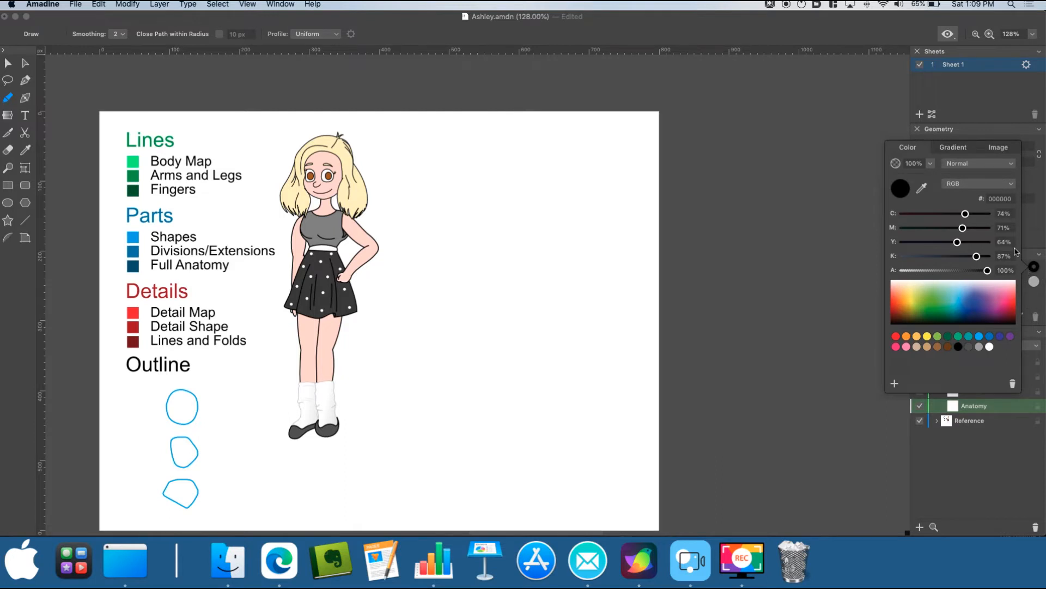
pyautogui.click(922, 190)
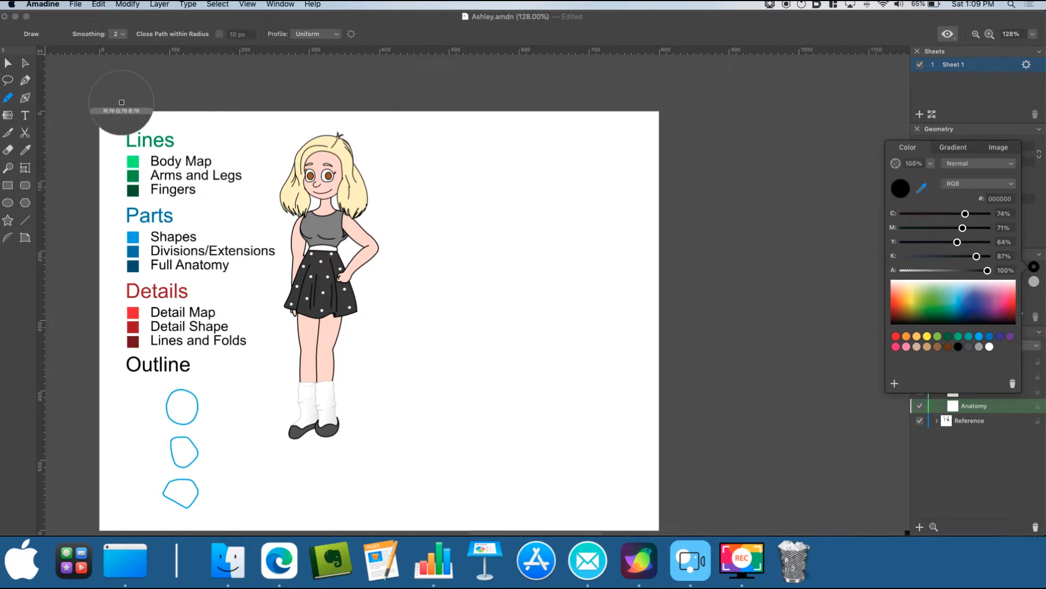
pyautogui.click(132, 166)
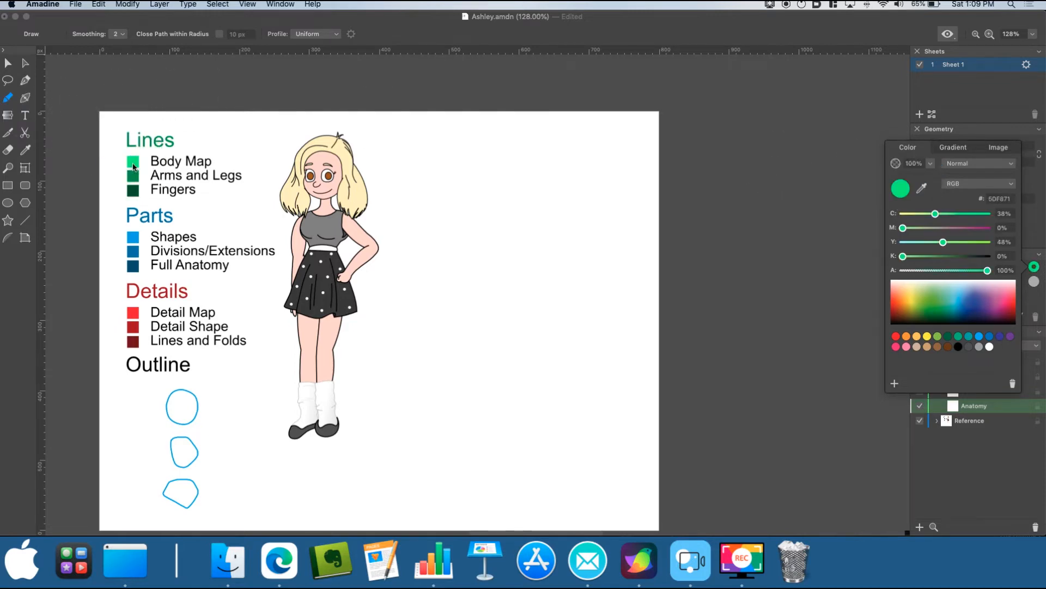
pyautogui.click(1024, 209)
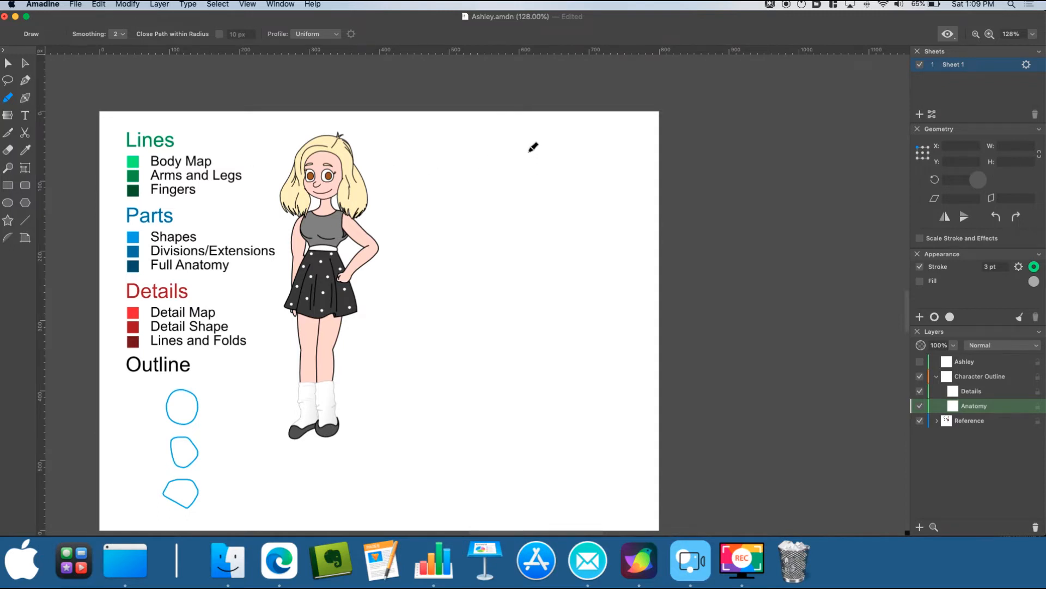
# Step: Draw an S-curved body line about 66 × 414 px beside the character and a slanted shoulder line about 124 × 39 px across it
pyautogui.moveTo(534, 156)
pyautogui.mouseDown()
pyautogui.moveTo(535, 207)
pyautogui.moveTo(491, 326)
pyautogui.moveTo(500, 444)
pyautogui.mouseUp()
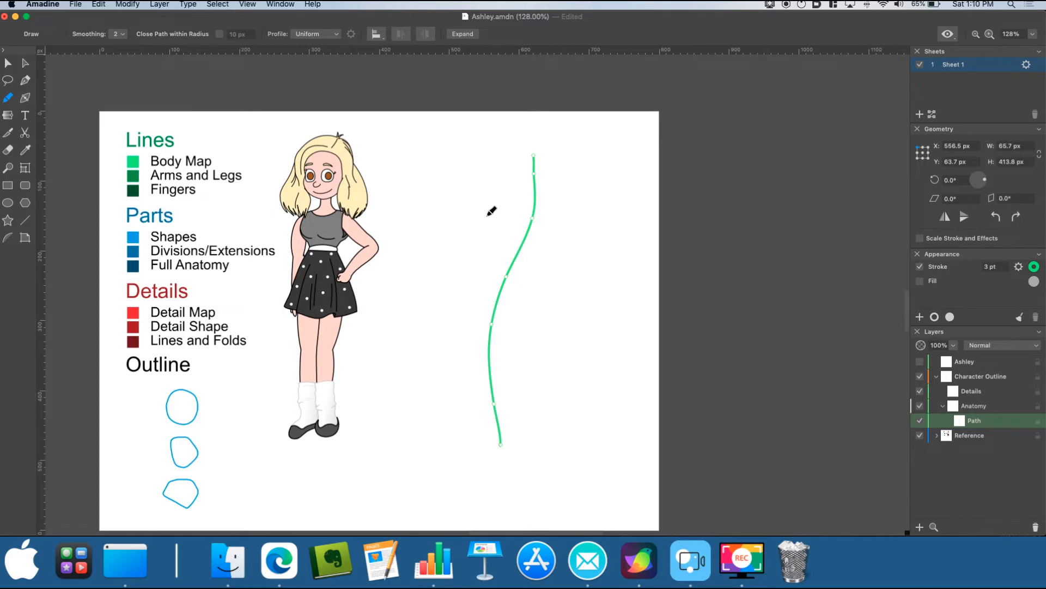
pyautogui.moveTo(486, 216); pyautogui.dragTo(570, 240)
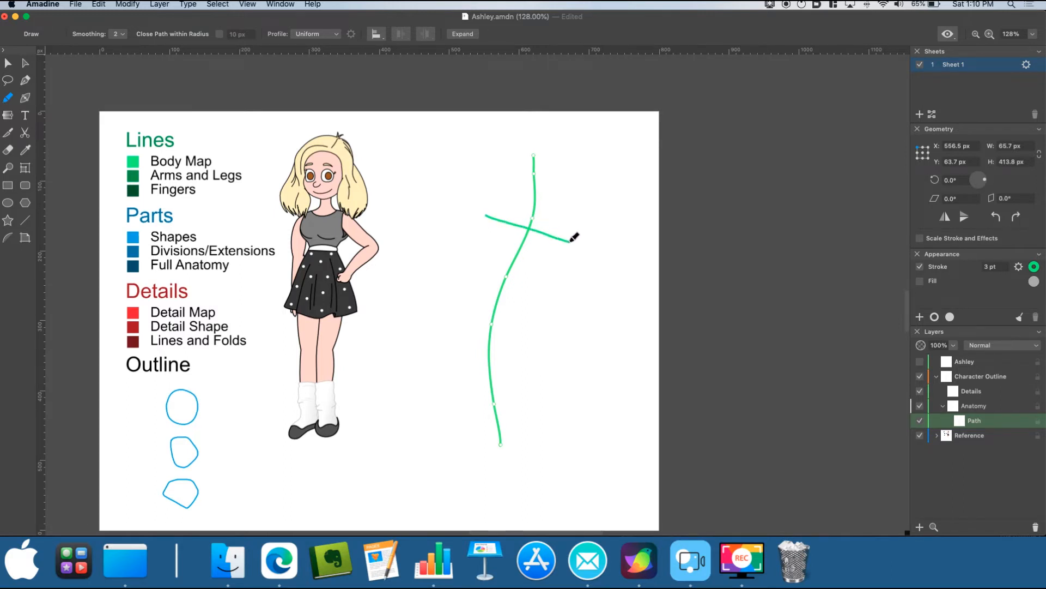
pyautogui.moveTo(578, 237); pyautogui.dragTo(577, 239)
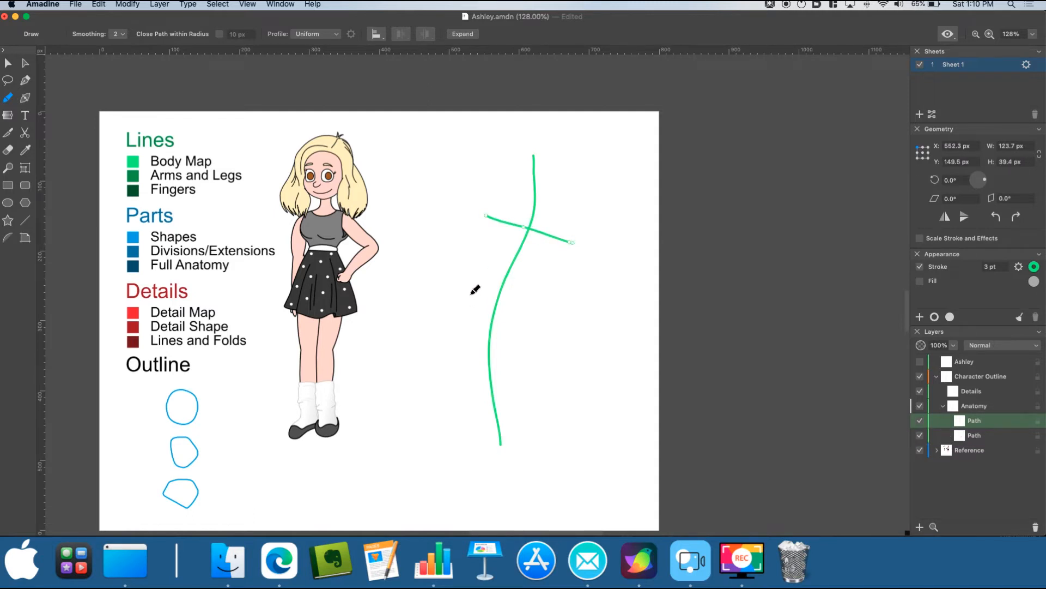
# Step: Draw a slightly curved hip line about 117 × 25 px across the body line below the shoulders and deselect it
pyautogui.moveTo(471, 294); pyautogui.dragTo(553, 275)
pyautogui.moveTo(553, 276); pyautogui.dragTo(553, 275)
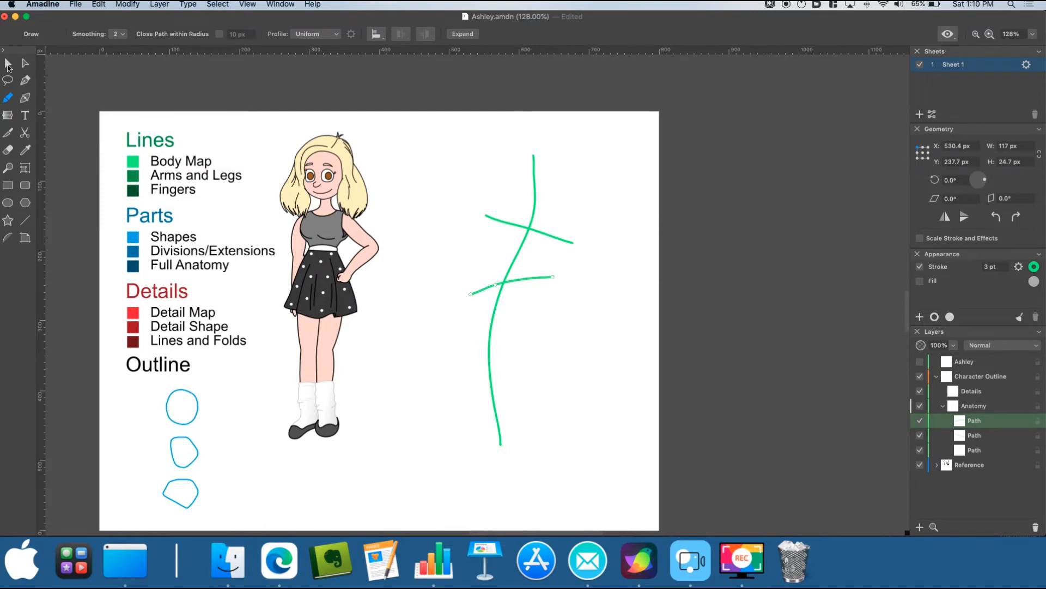
pyautogui.click(8, 64)
pyautogui.click(395, 146)
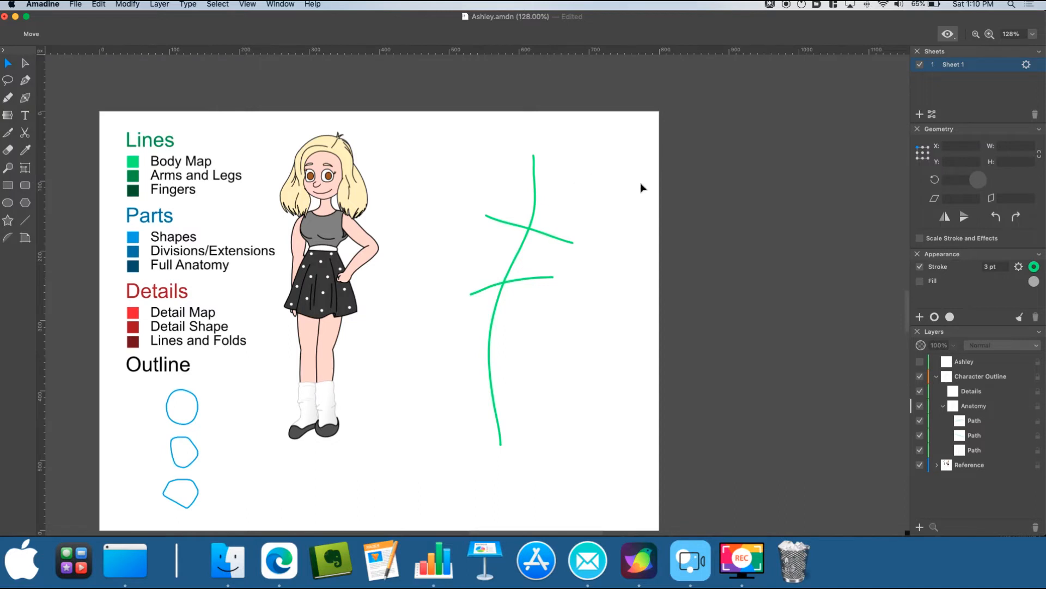
# Step: Set the stroke colour to the blue sampled from the Shapes swatch under Parts
pyautogui.click(1034, 267)
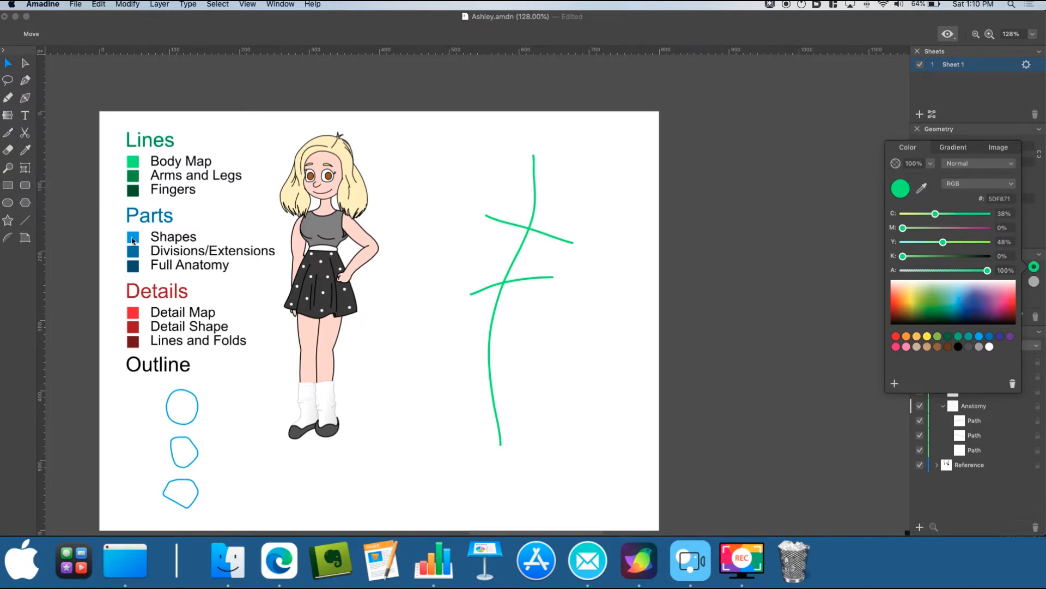
pyautogui.click(922, 189)
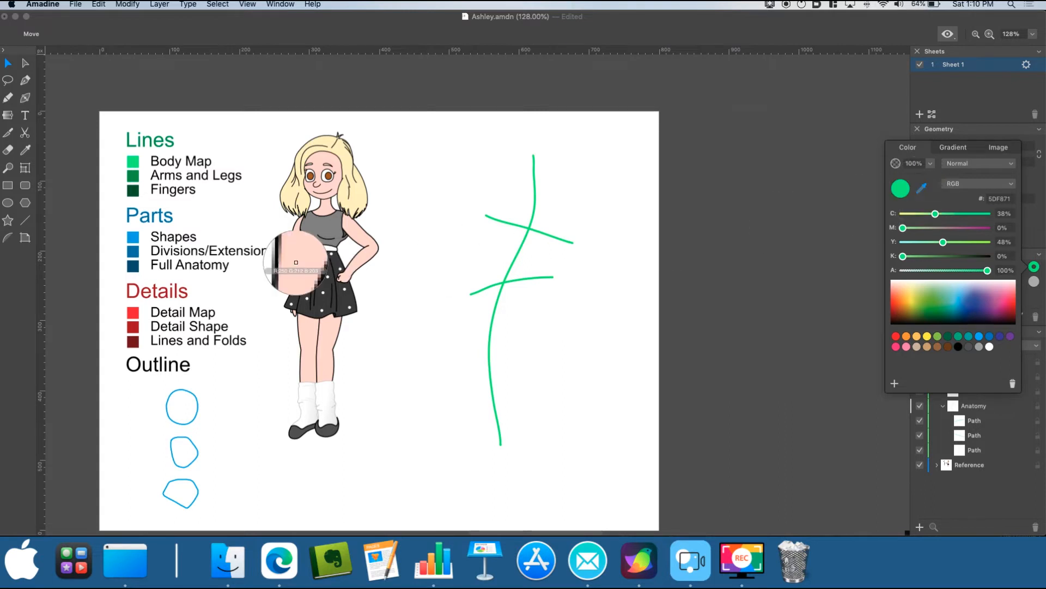
pyautogui.click(135, 237)
pyautogui.click(989, 133)
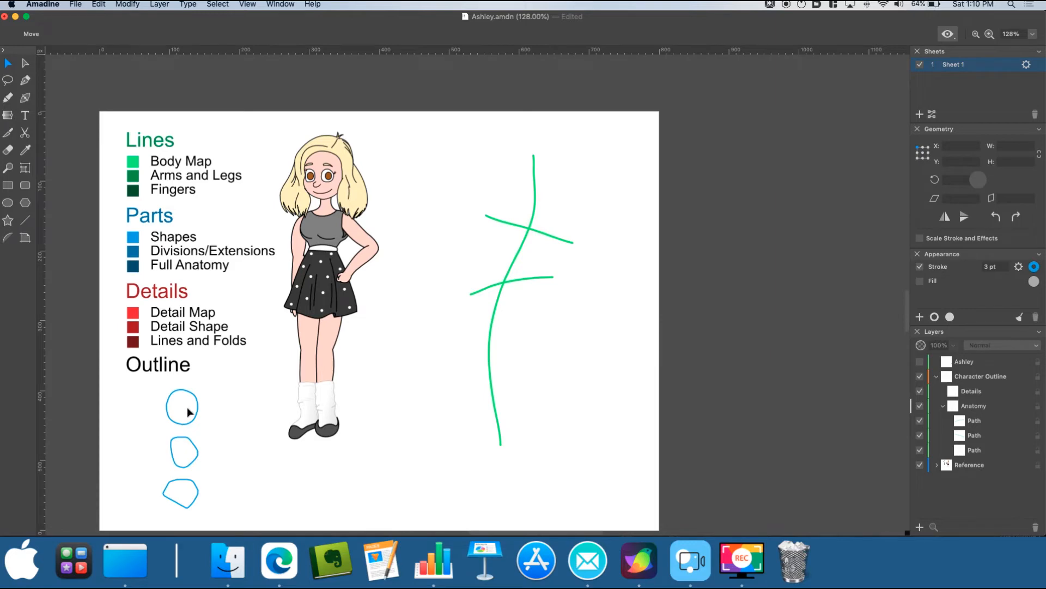
# Step: Examine the three blue example shapes in the guide and the reference character's body
pyautogui.scroll(3, 180, 461)
pyautogui.scroll(3, 172, 459)
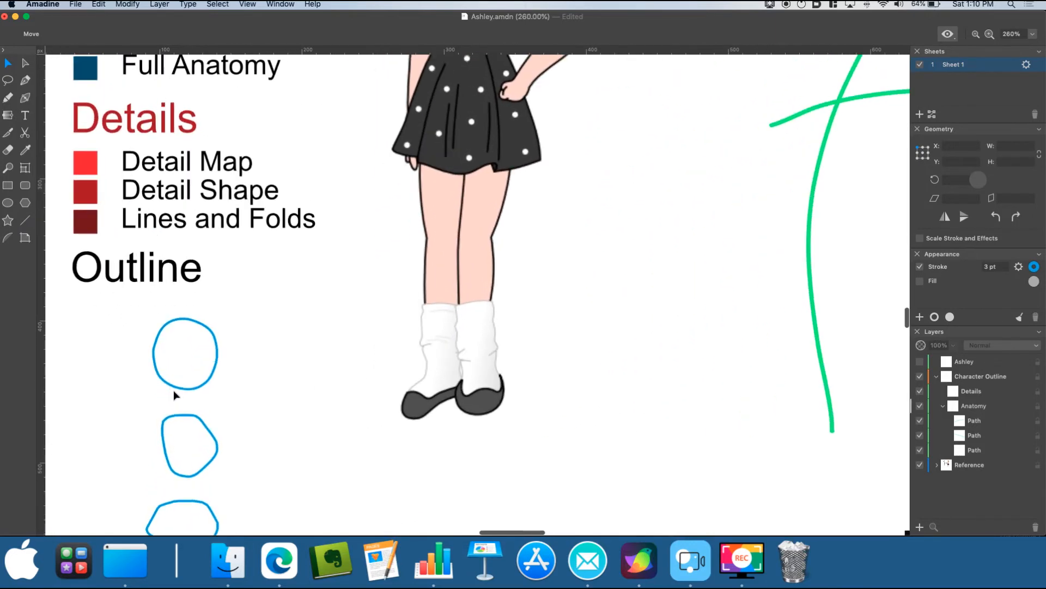
pyautogui.scroll(-3, 208, 381)
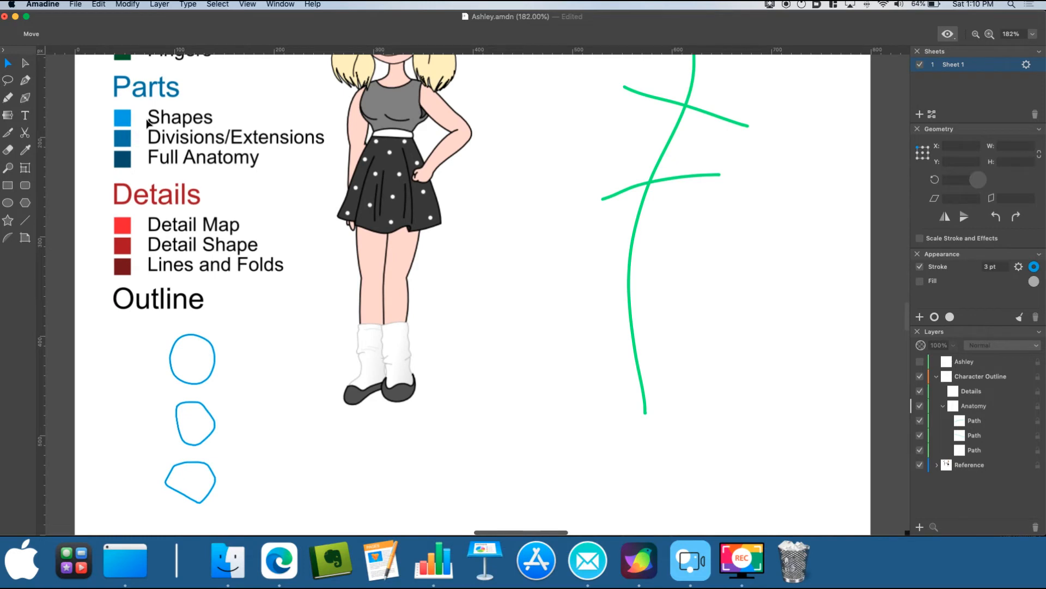
pyautogui.scroll(2, 267, 233)
pyautogui.scroll(-2, 288, 222)
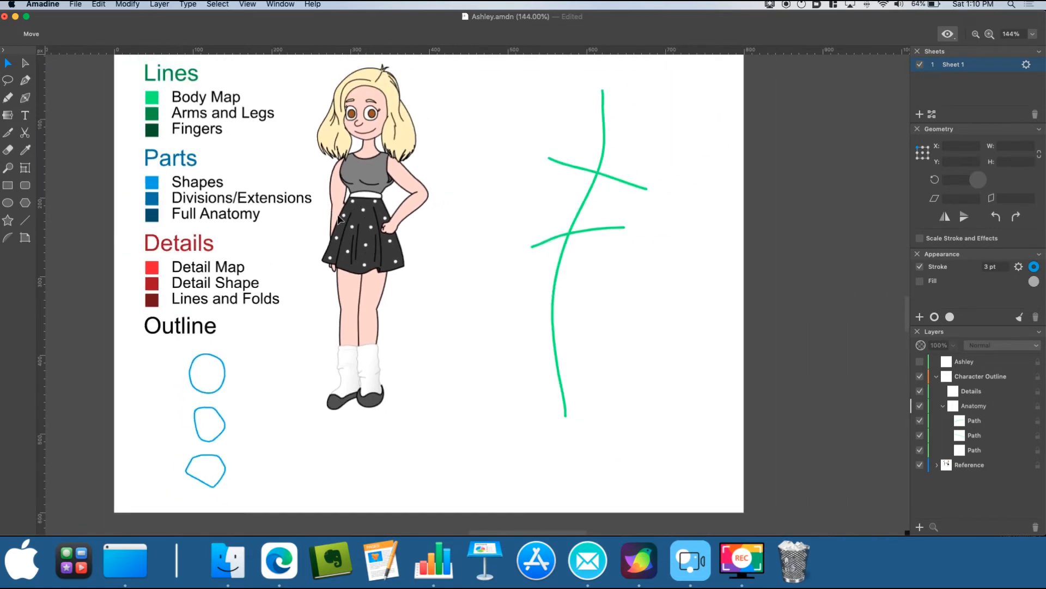
pyautogui.scroll(2, 681, 101)
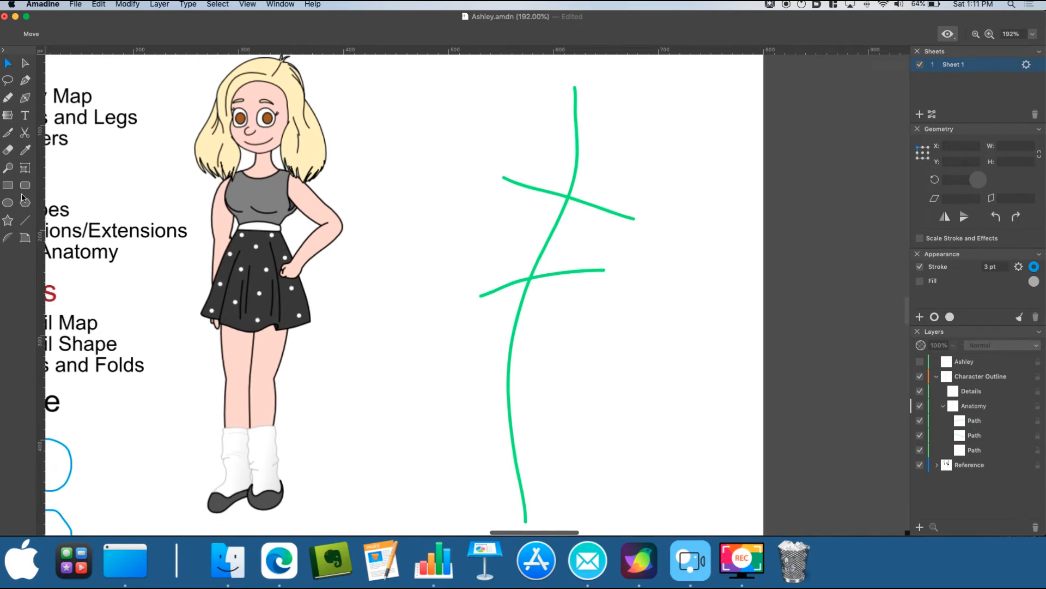
# Step: Draw a blue head ellipse about 67 × 77 px, rotate it to about 339° and centre it over the body line's upper end
pyautogui.click(8, 204)
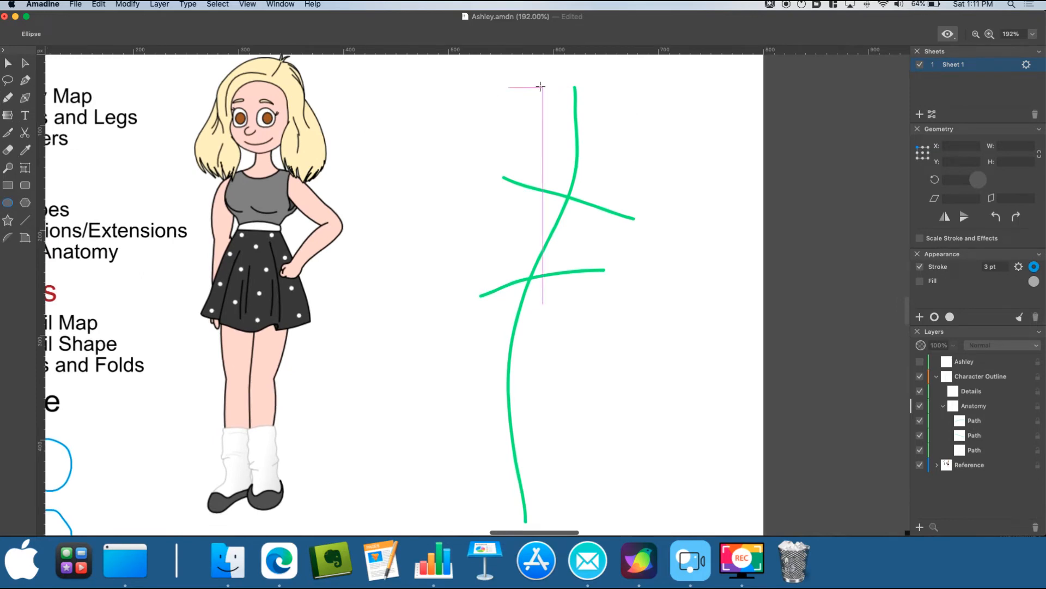
pyautogui.moveTo(517, 88); pyautogui.dragTo(587, 169)
pyautogui.click(5, 63)
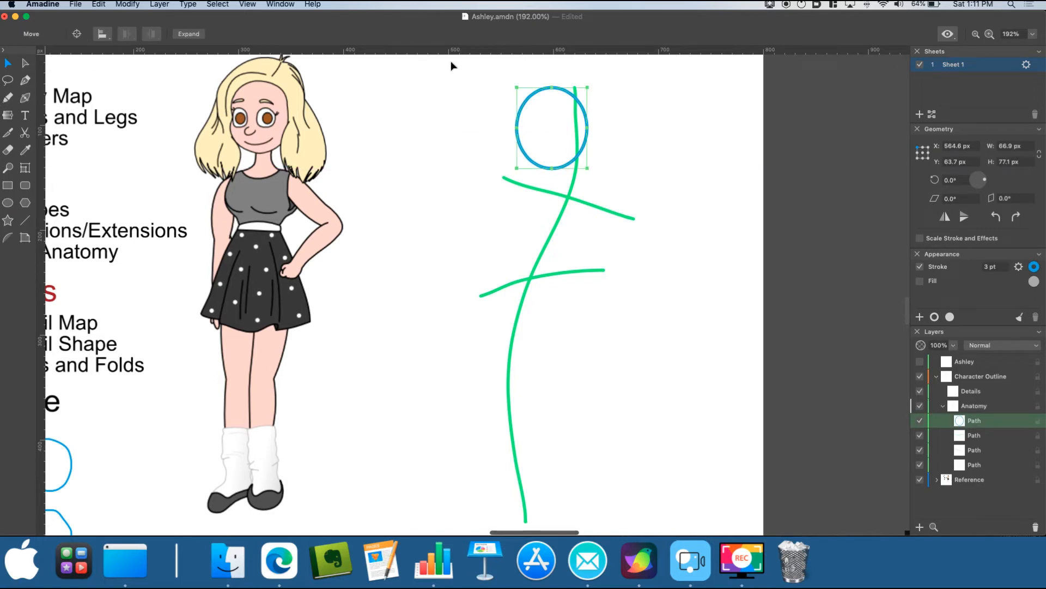
pyautogui.moveTo(553, 81); pyautogui.dragTo(565, 83)
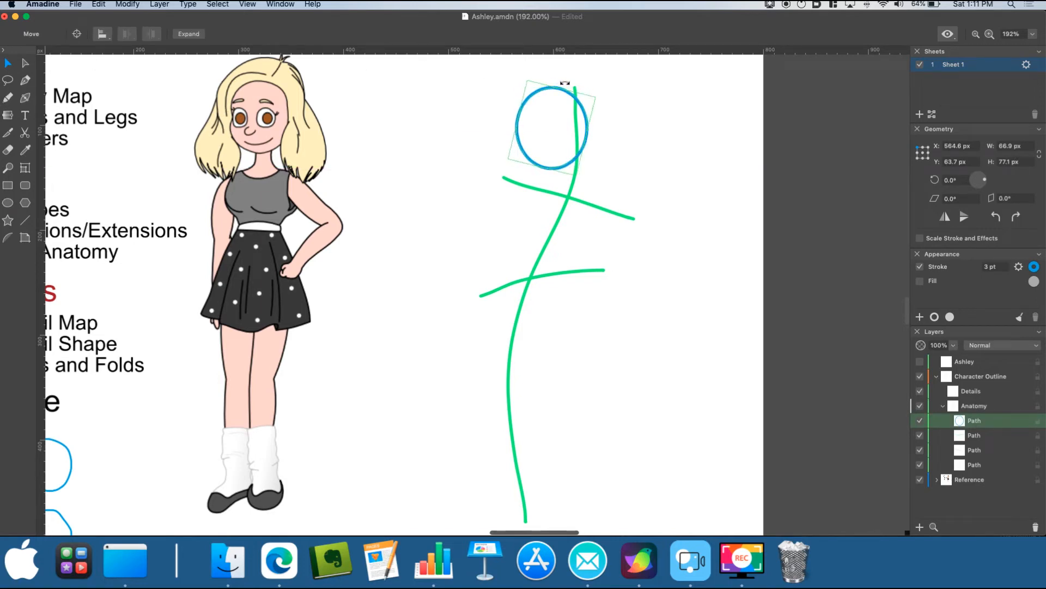
pyautogui.moveTo(567, 83); pyautogui.dragTo(610, 102)
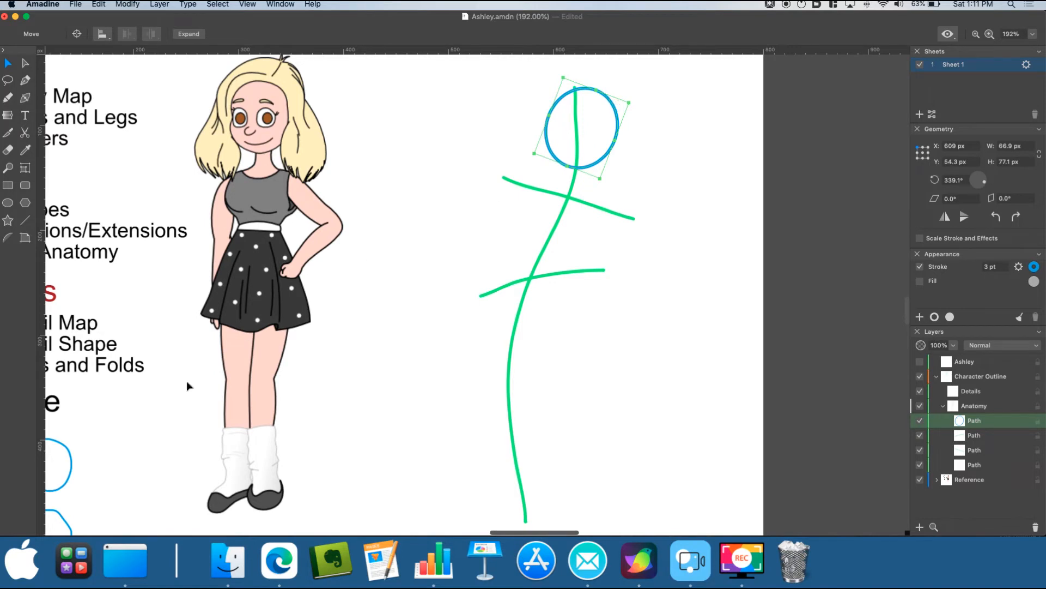
# Step: Draw a rounded freehand chest shape about 64.5 × 58.6 px around the body line, just below the shoulder line
pyautogui.scroll(-3, 251, 362)
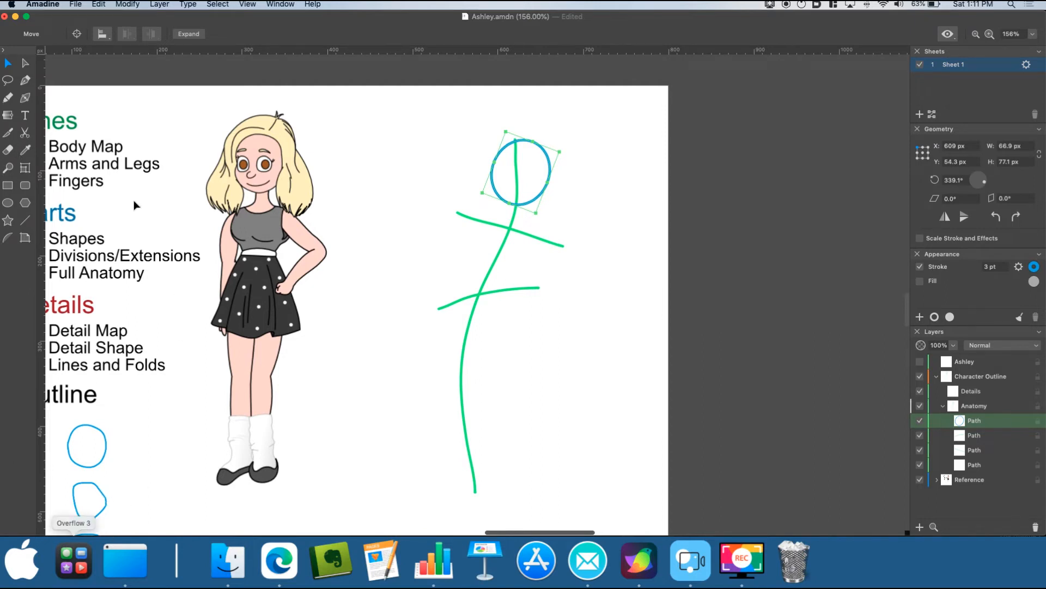
pyautogui.click(8, 98)
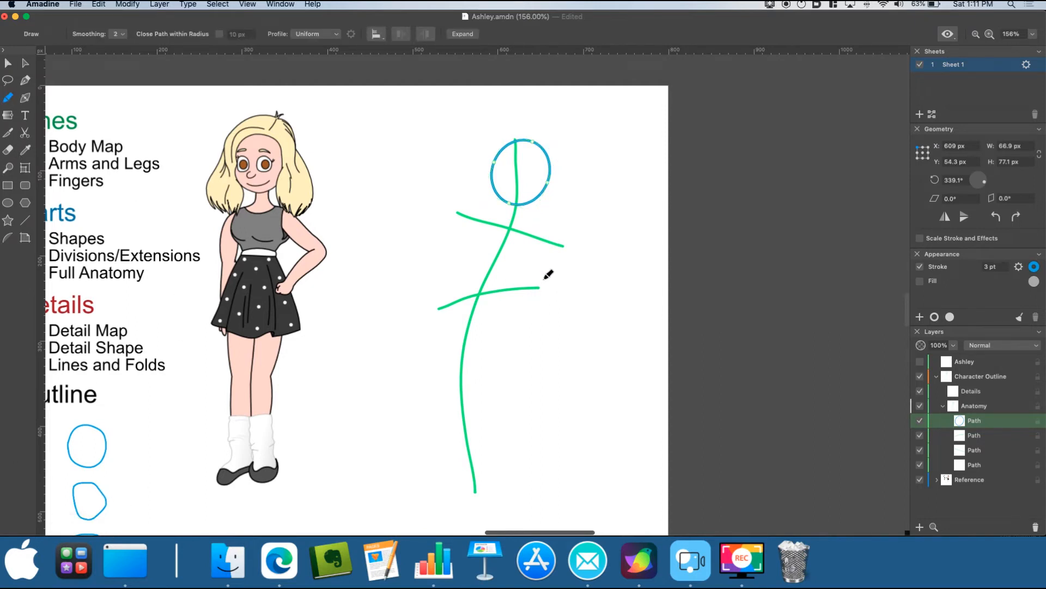
pyautogui.scroll(-5, 505, 229)
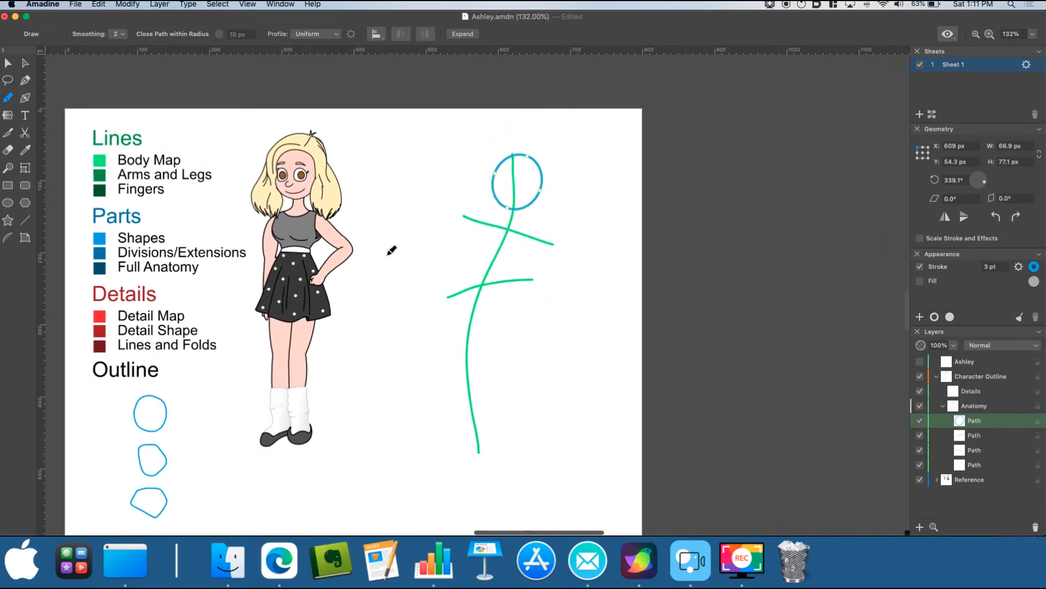
pyautogui.scroll(1, 525, 233)
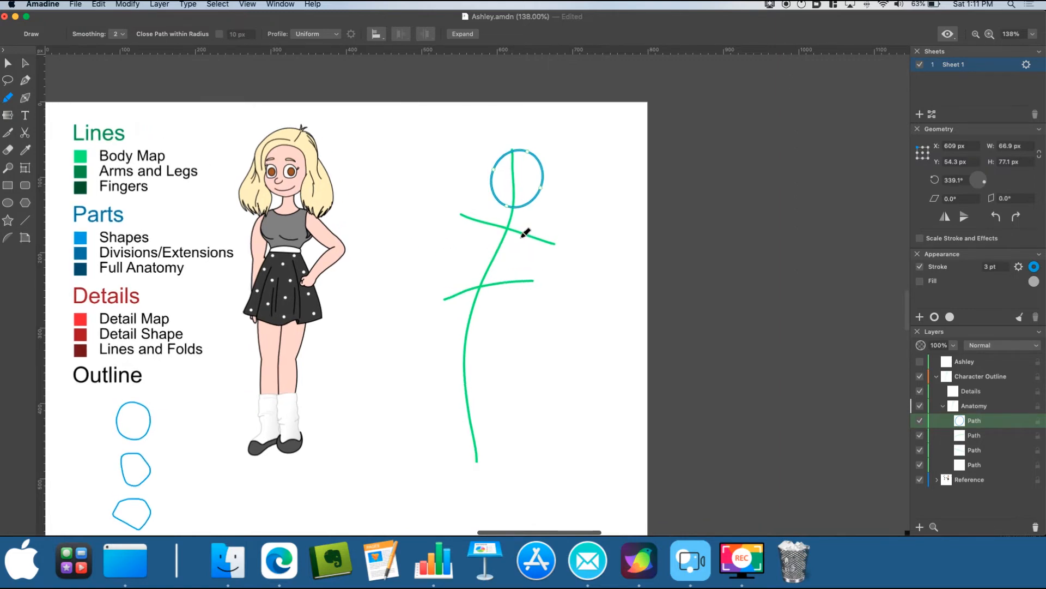
pyautogui.scroll(5, 525, 233)
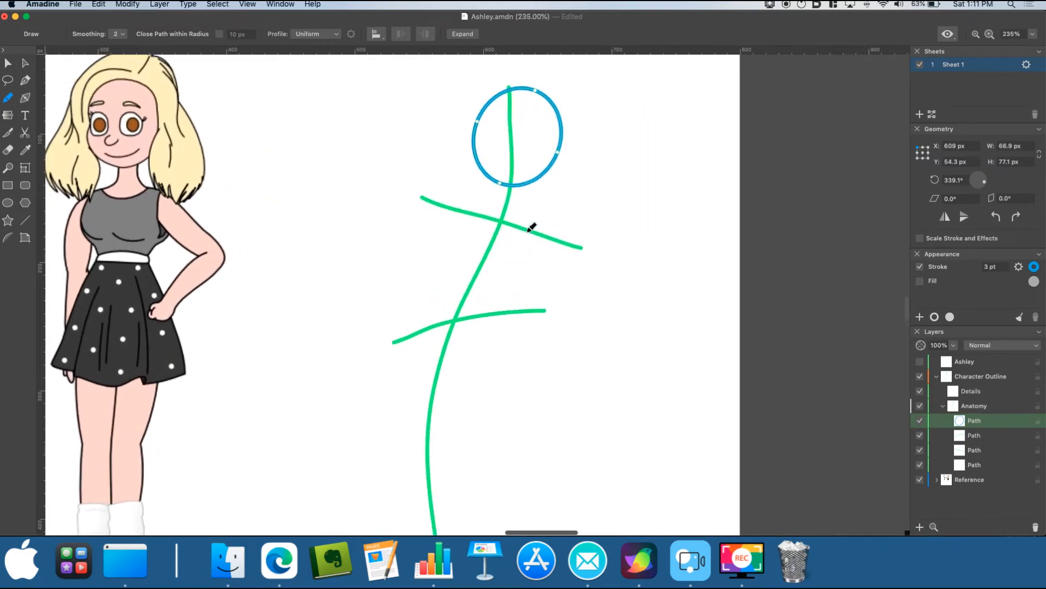
pyautogui.moveTo(534, 232)
pyautogui.mouseDown()
pyautogui.moveTo(486, 215)
pyautogui.moveTo(461, 223)
pyautogui.moveTo(449, 242)
pyautogui.moveTo(460, 281)
pyautogui.moveTo(511, 288)
pyautogui.moveTo(532, 252)
pyautogui.moveTo(529, 233)
pyautogui.mouseUp()
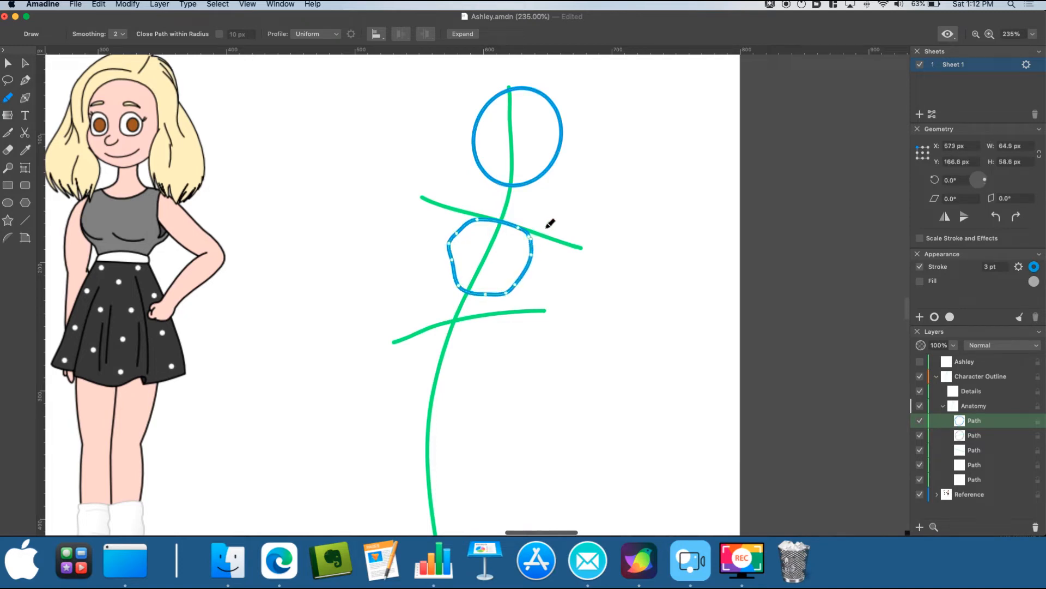
# Step: Smooth the join where the chest shape's ends meet, and rotate the shape to about 347° to follow the shoulder line
pyautogui.scroll(5, 551, 211)
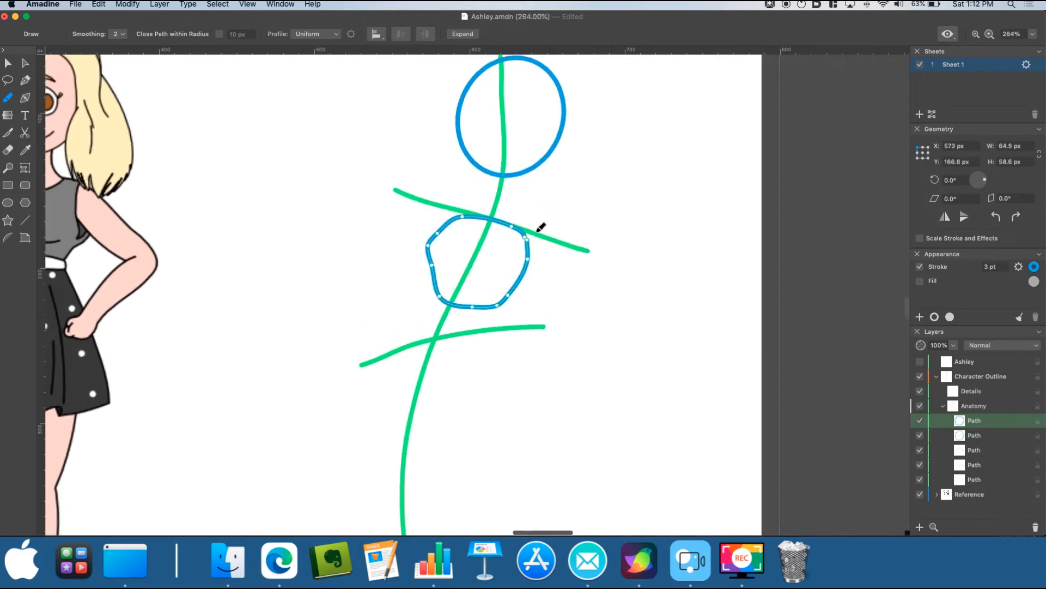
pyautogui.scroll(2, 540, 226)
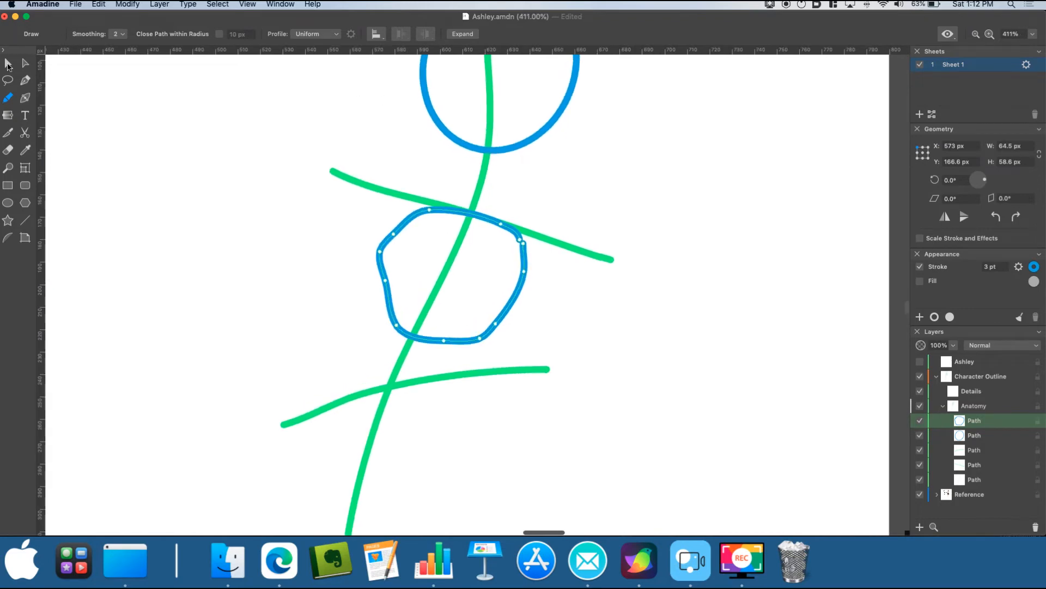
pyautogui.click(8, 65)
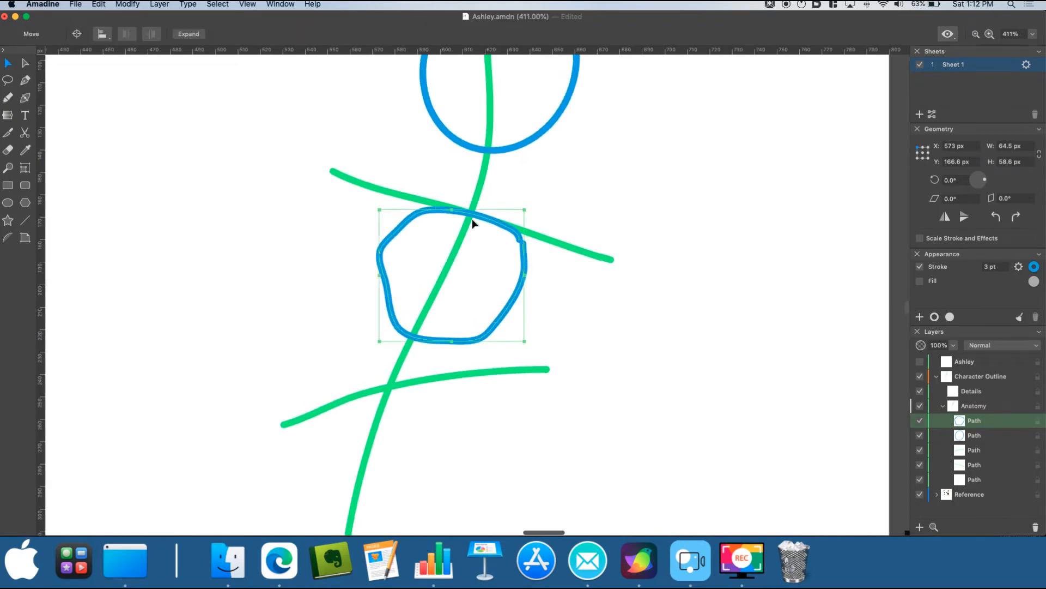
pyautogui.click(25, 64)
pyautogui.moveTo(521, 240); pyautogui.dragTo(523, 243)
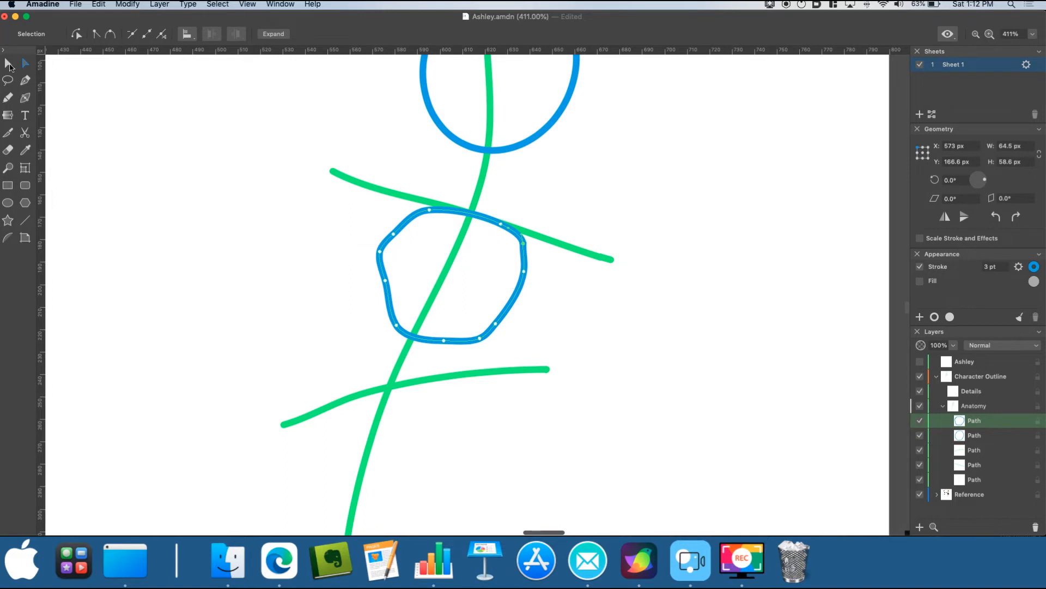
pyautogui.click(9, 64)
pyautogui.moveTo(452, 203); pyautogui.dragTo(488, 229)
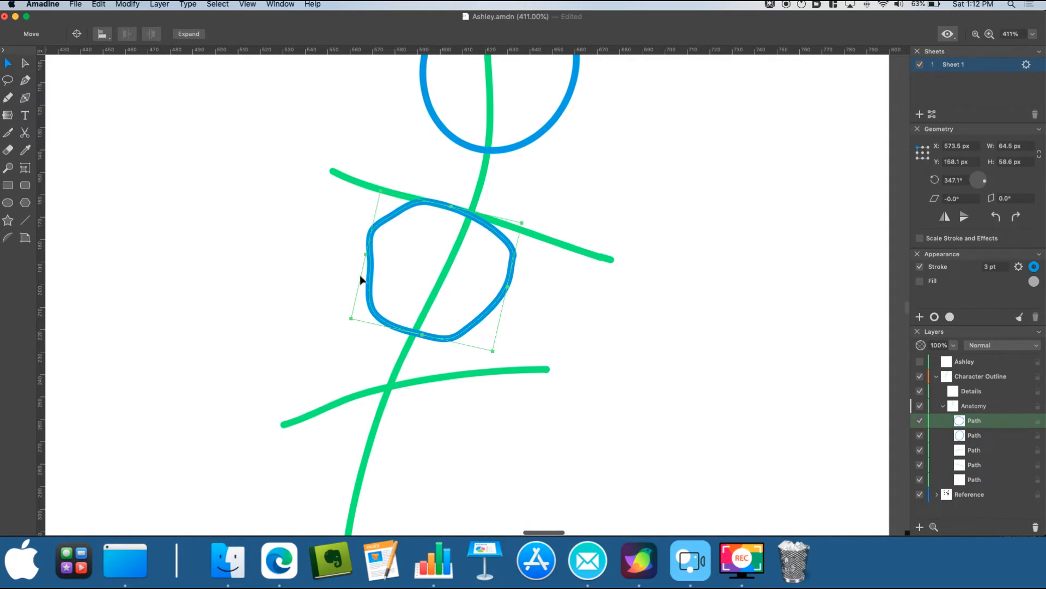
# Step: Compare the figure's hip area with the blue example shapes in the guide and the reference character's hips
pyautogui.scroll(-5, 354, 277)
pyautogui.scroll(-5, 351, 279)
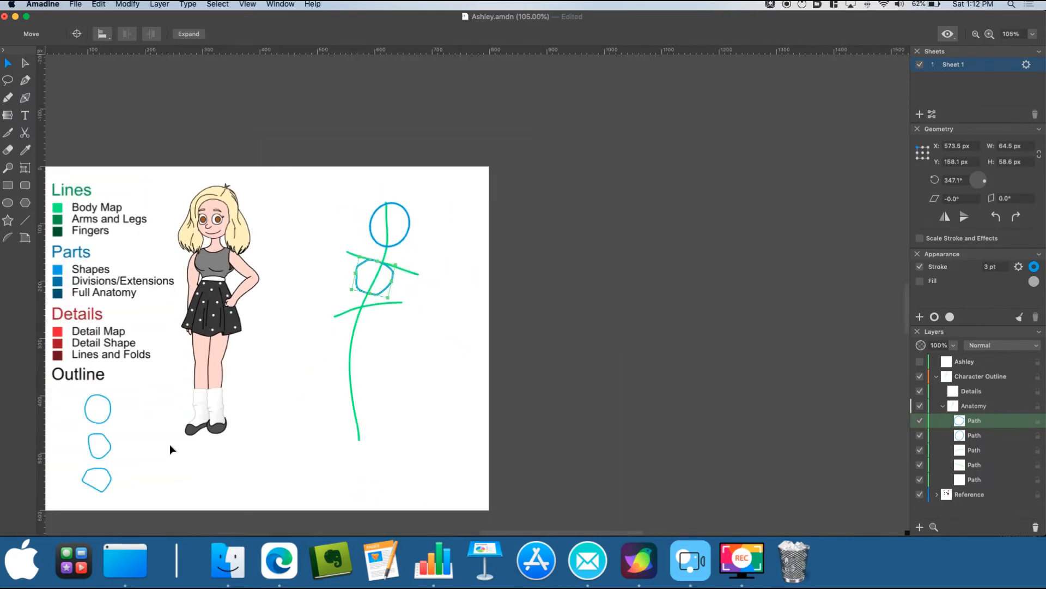
pyautogui.scroll(2, 104, 485)
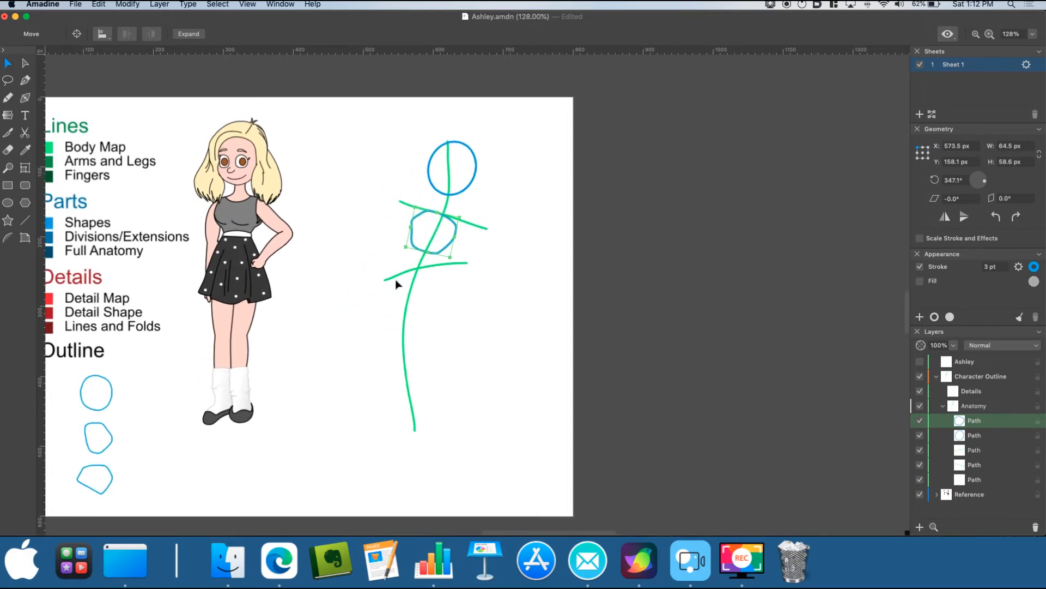
pyautogui.scroll(2, 371, 322)
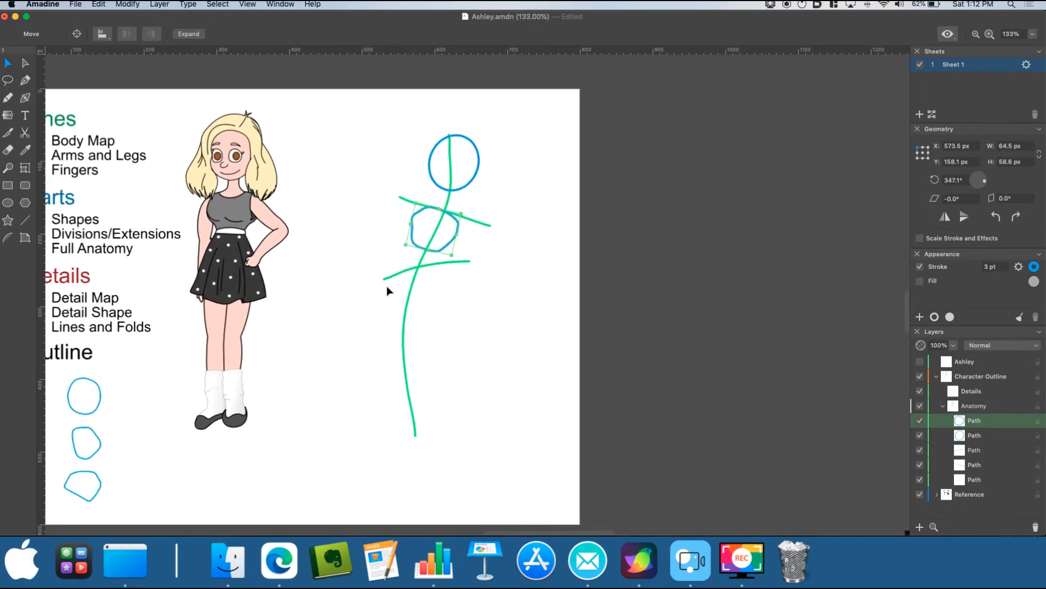
pyautogui.scroll(2, 376, 289)
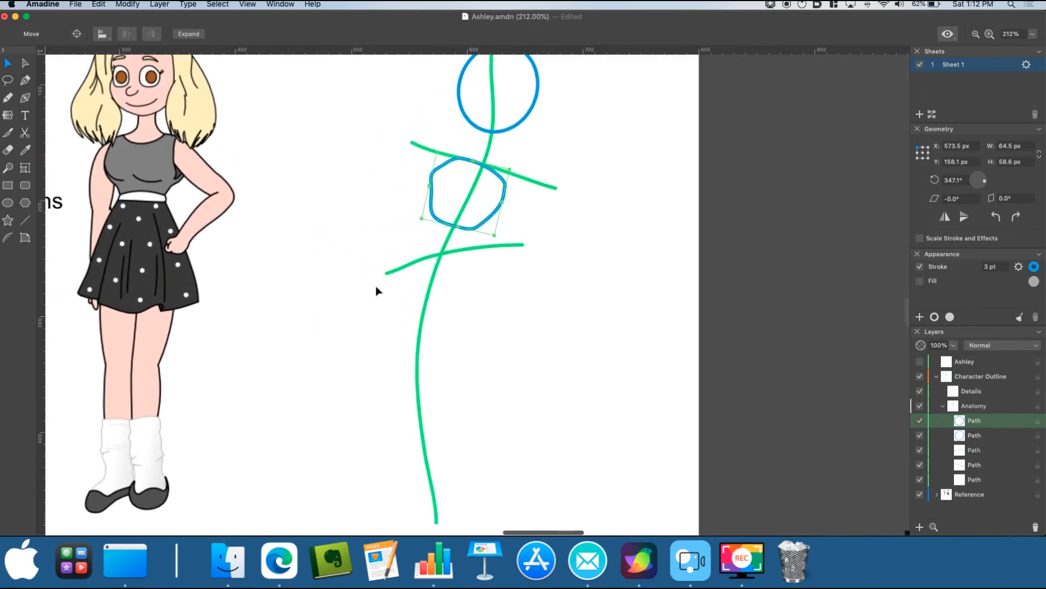
pyautogui.scroll(-3, 375, 286)
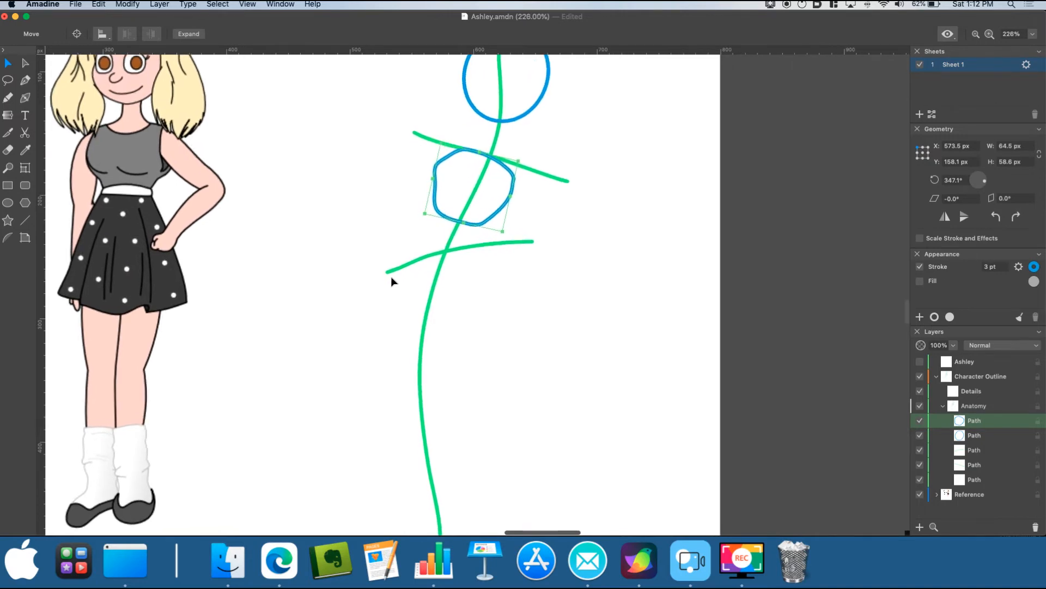
pyautogui.scroll(-2, 390, 277)
pyautogui.scroll(3, 469, 212)
pyautogui.scroll(2, 464, 233)
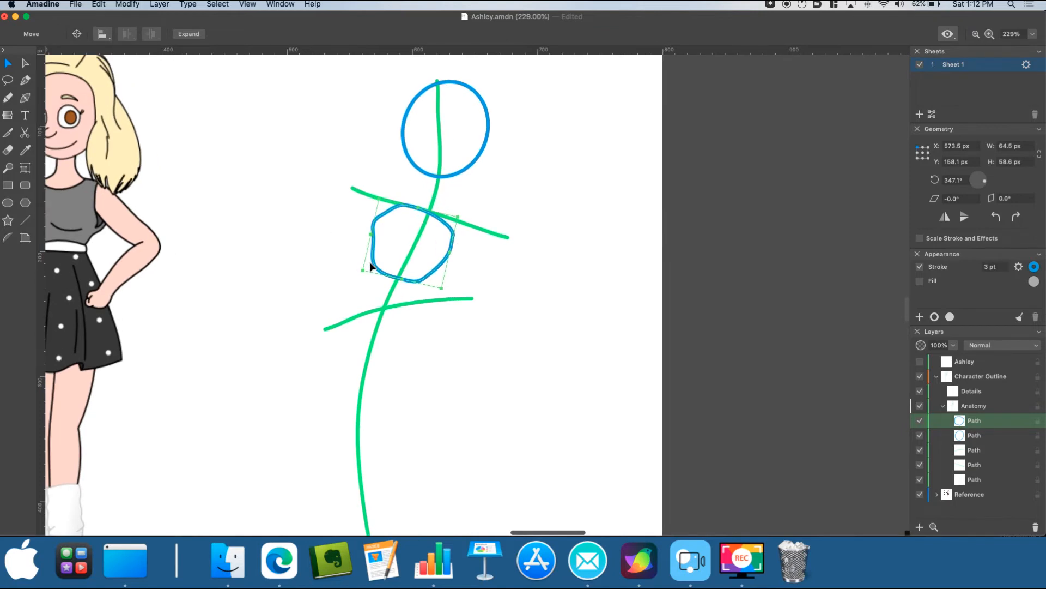
pyautogui.scroll(-5, 369, 262)
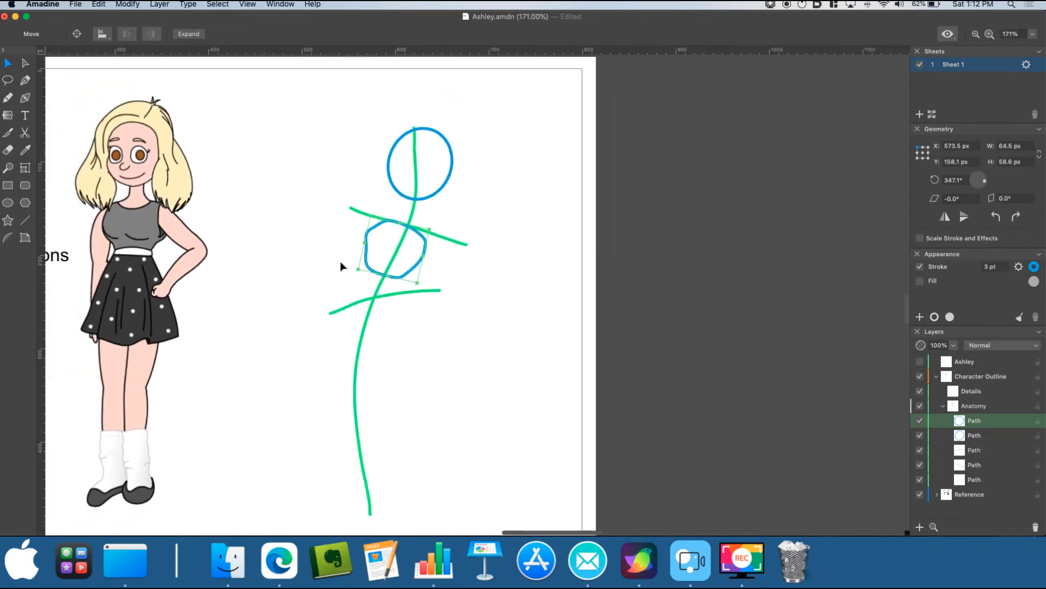
pyautogui.scroll(3, 339, 261)
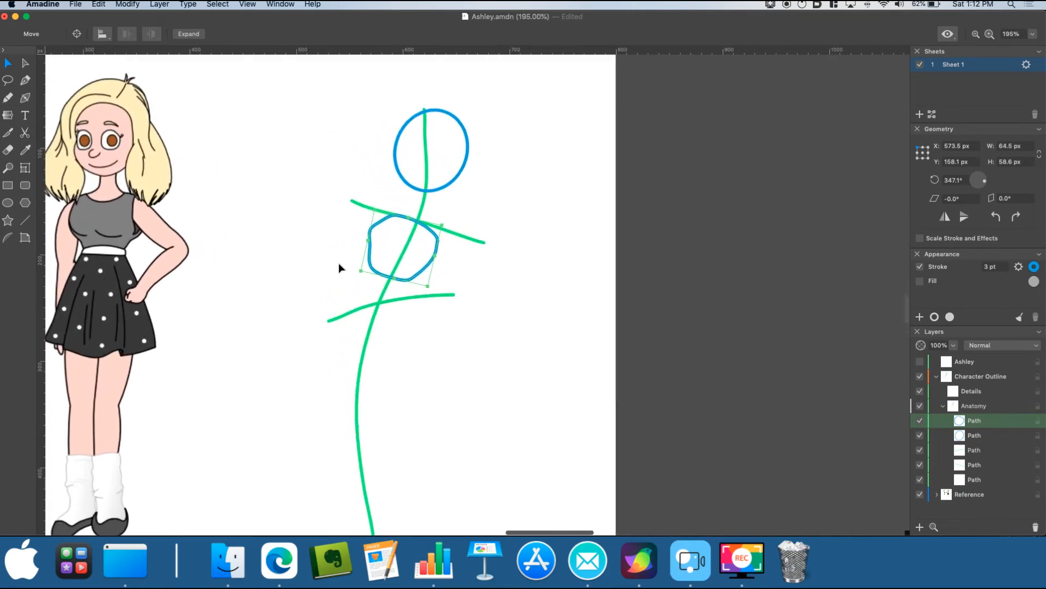
# Step: Draw a freehand hip shape below the hip line, narrow it to about 75 × 64 px, fit it against the line and deselect it
pyautogui.click(8, 98)
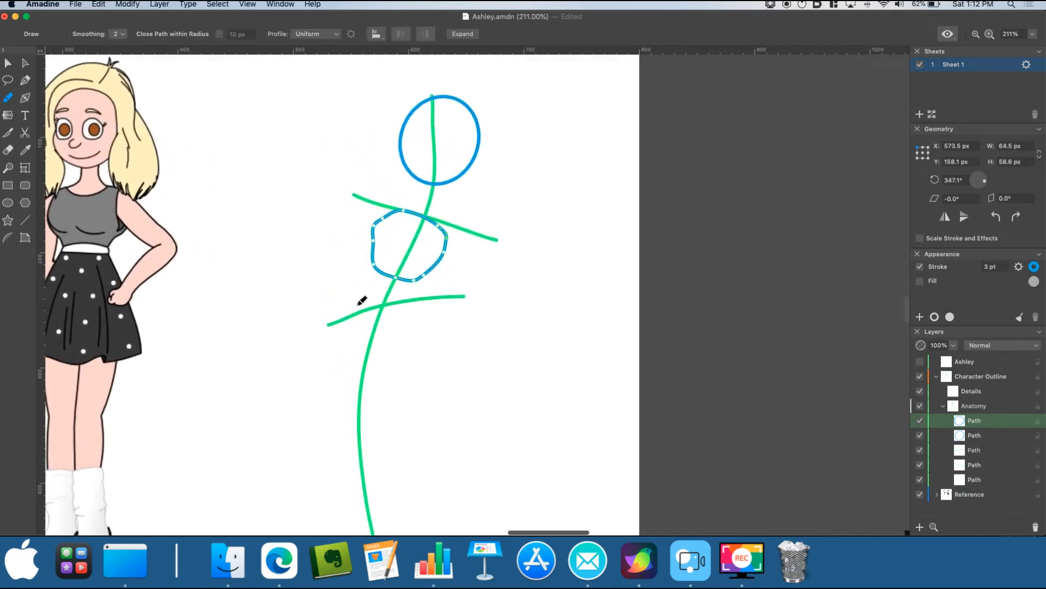
pyautogui.moveTo(349, 315)
pyautogui.mouseDown()
pyautogui.moveTo(422, 298)
pyautogui.moveTo(431, 333)
pyautogui.moveTo(385, 374)
pyautogui.moveTo(364, 369)
pyautogui.moveTo(330, 349)
pyautogui.moveTo(330, 324)
pyautogui.moveTo(349, 315)
pyautogui.mouseUp()
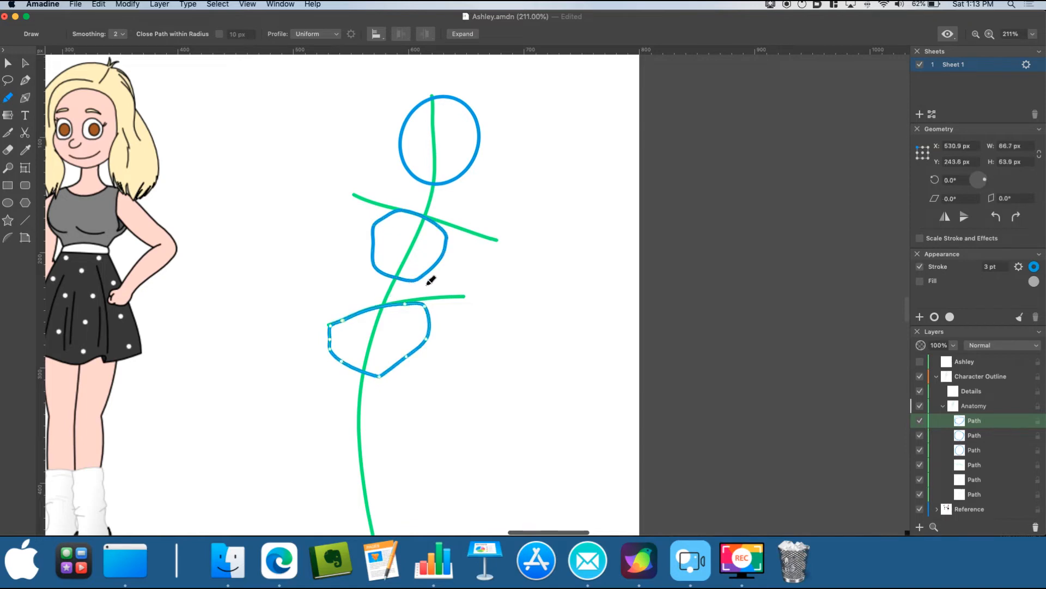
pyautogui.click(7, 63)
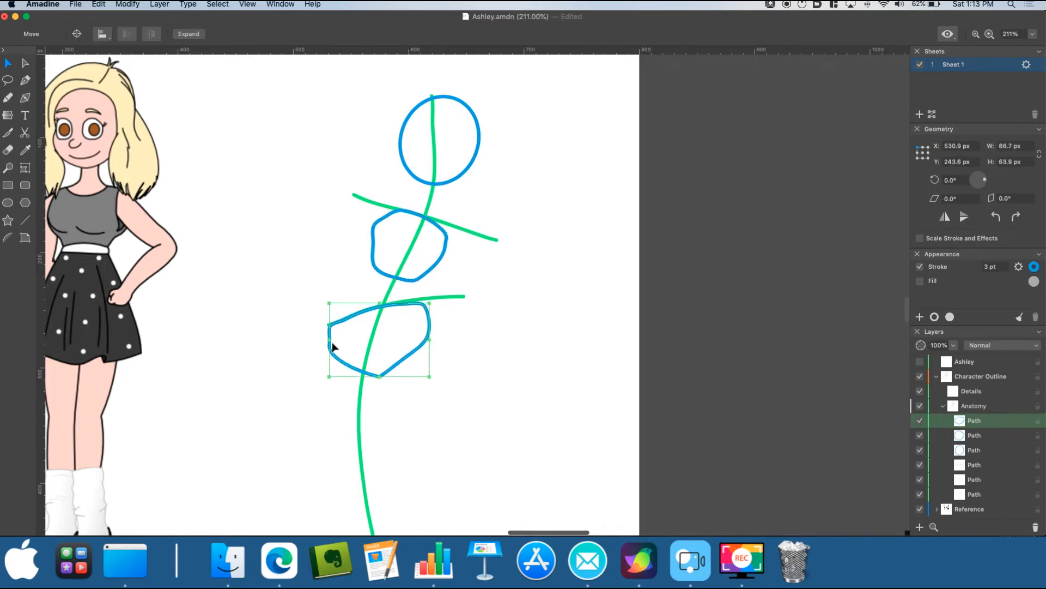
pyautogui.moveTo(330, 339); pyautogui.dragTo(343, 338)
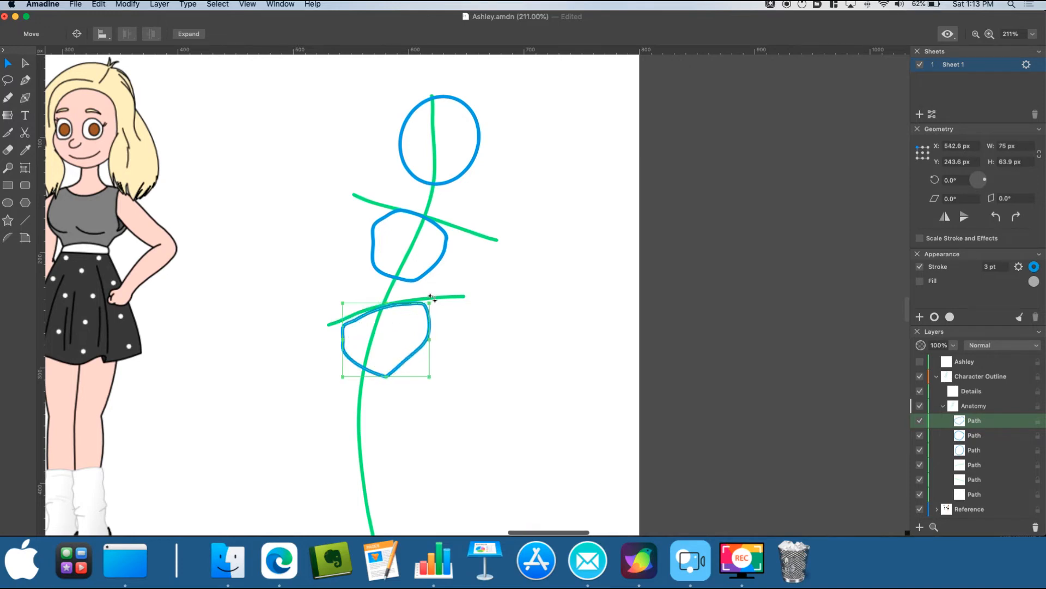
pyautogui.moveTo(419, 346); pyautogui.dragTo(415, 345)
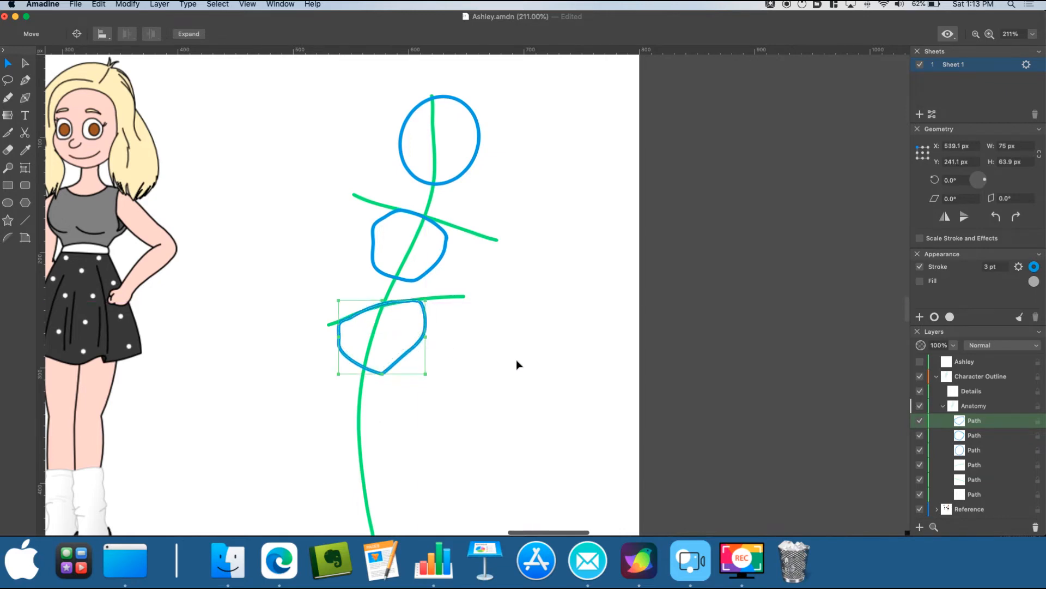
pyautogui.click(579, 363)
# Step: Set the stroke colour to the green sampled from the Arms and Legs swatch under Lines
pyautogui.scroll(-5, 398, 336)
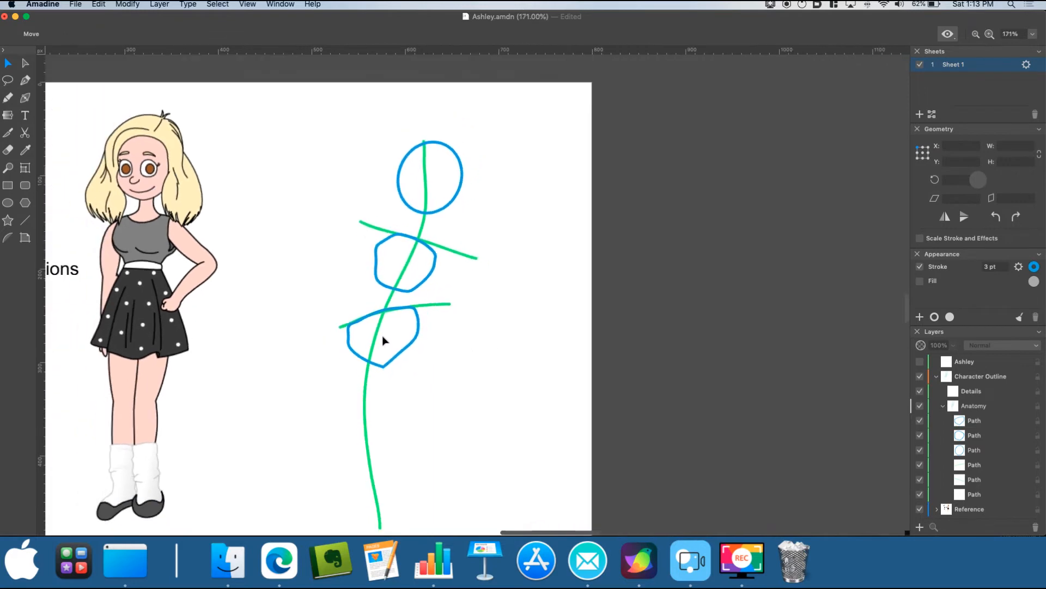
pyautogui.scroll(1, 273, 394)
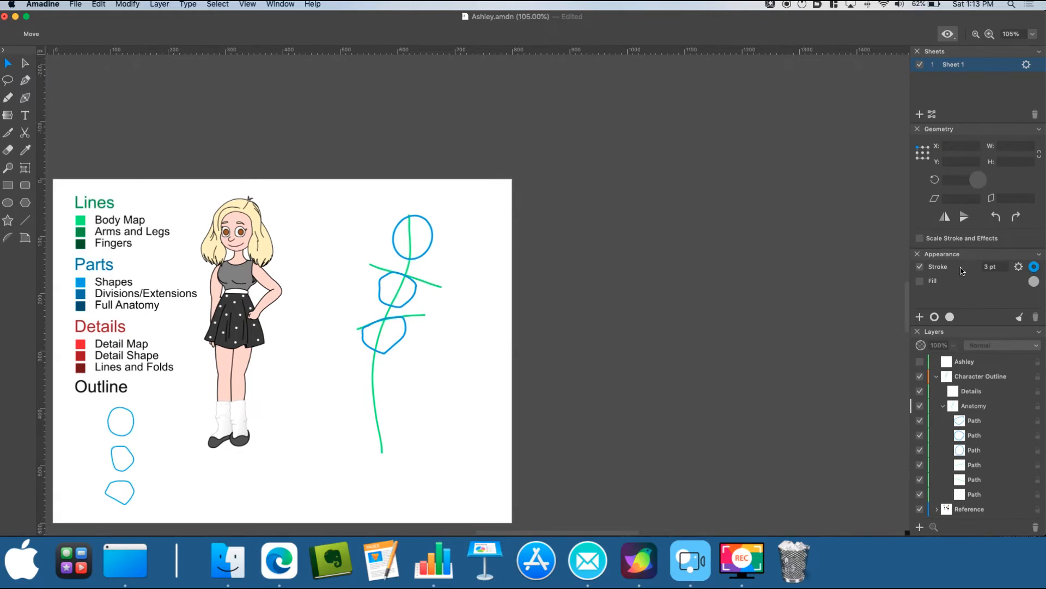
pyautogui.click(1035, 269)
pyautogui.click(921, 190)
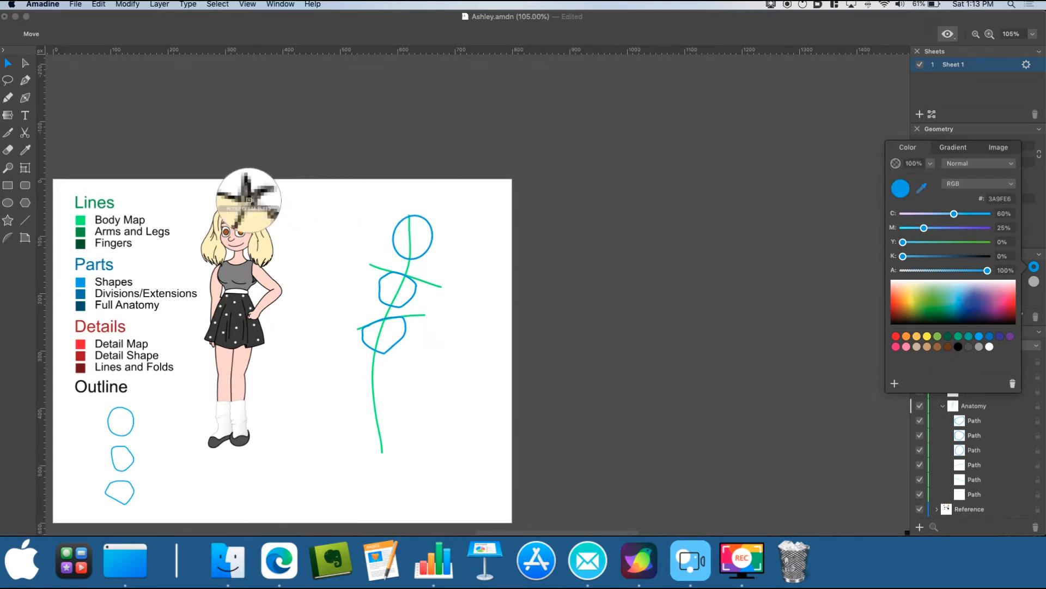
pyautogui.click(81, 233)
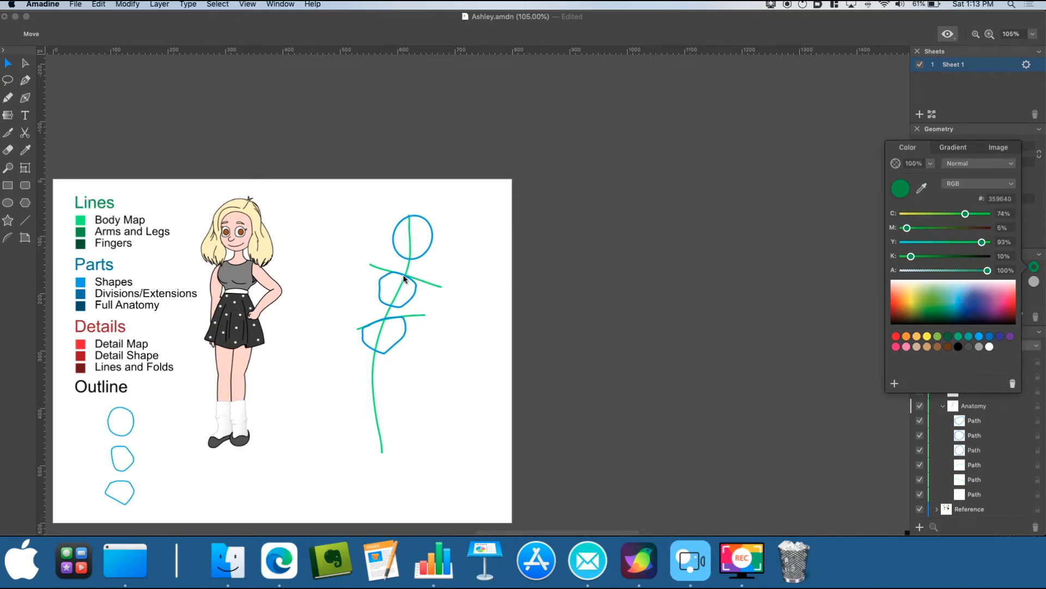
# Step: Draw freehand leg lines down from both sides of the hip shape, each with separate thigh and shin strokes meeting at the knee
pyautogui.scroll(5, 405, 278)
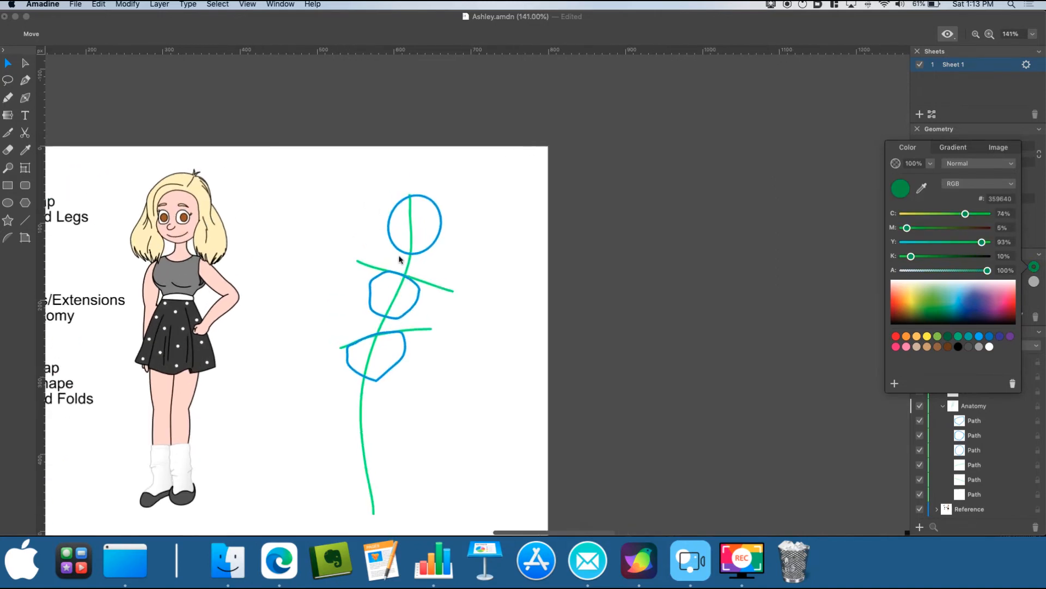
pyautogui.scroll(2, 394, 259)
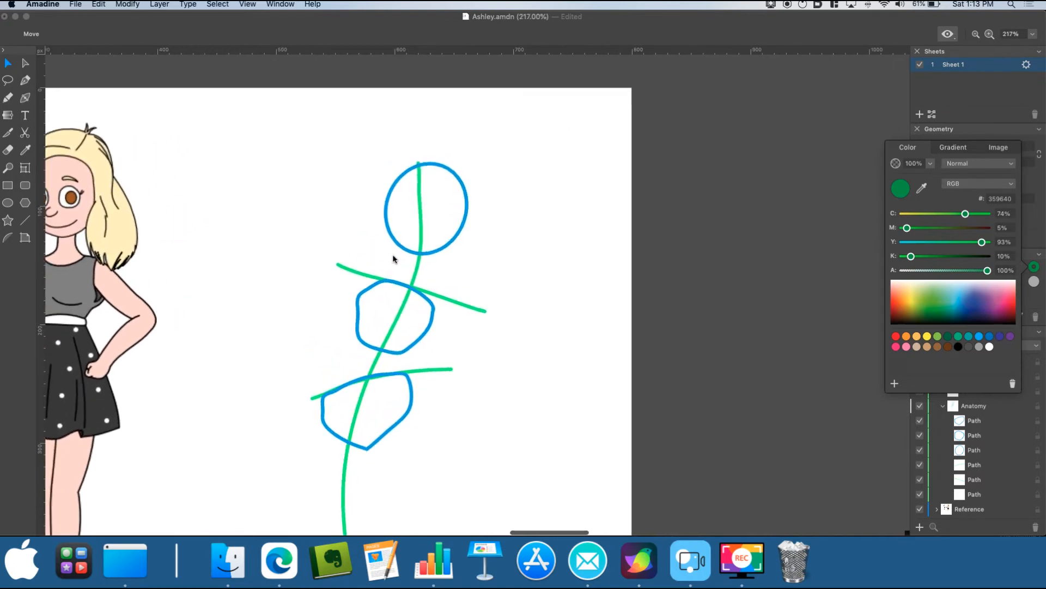
pyautogui.click(12, 99)
pyautogui.scroll(-2, 330, 278)
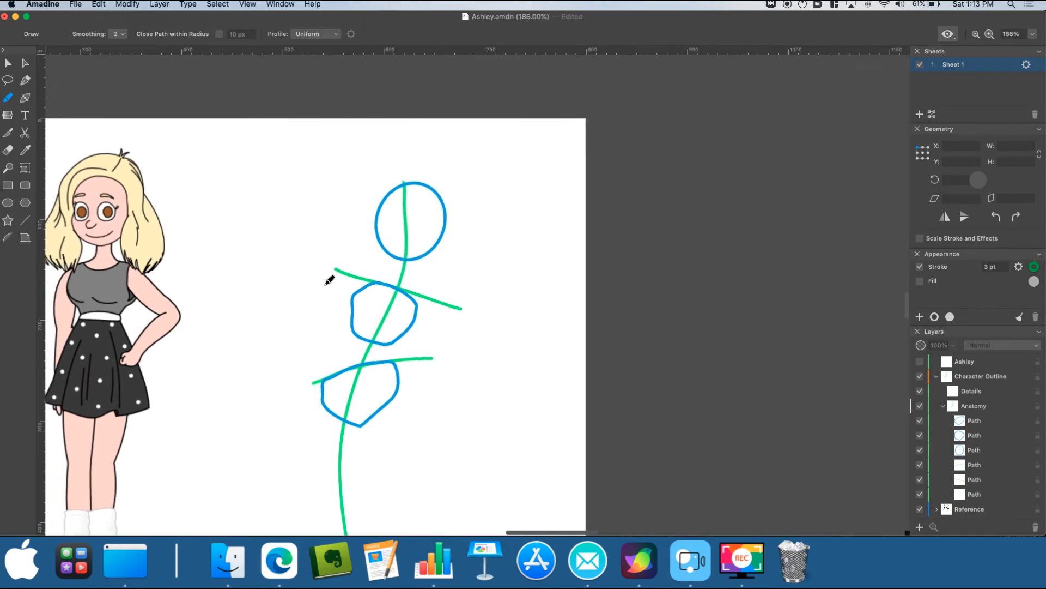
pyautogui.scroll(-1, 328, 278)
pyautogui.scroll(-3, 327, 280)
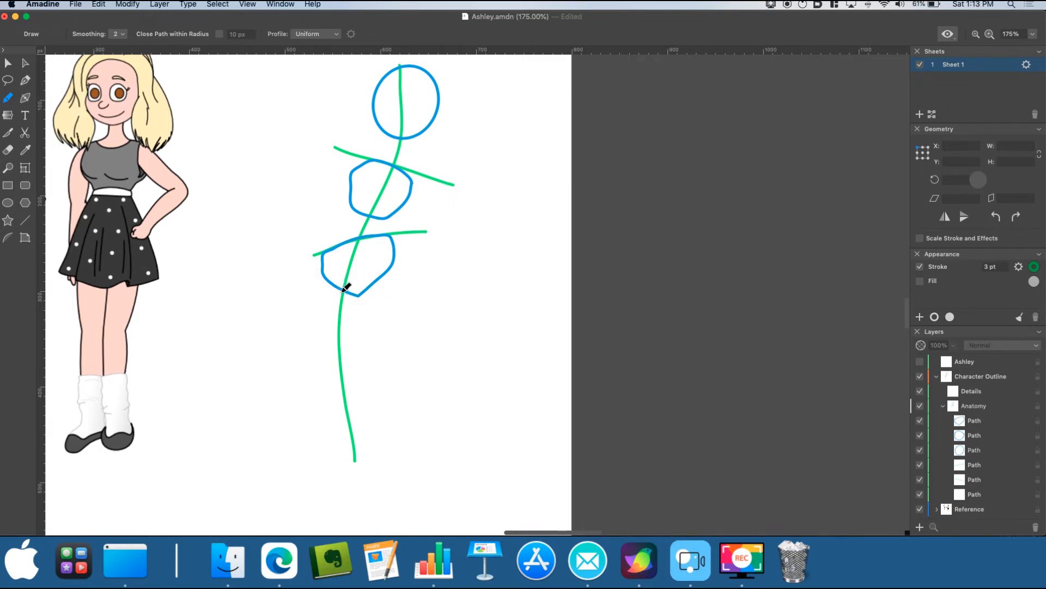
pyautogui.moveTo(331, 283)
pyautogui.mouseDown()
pyautogui.moveTo(287, 360)
pyautogui.moveTo(290, 407)
pyautogui.moveTo(268, 471)
pyautogui.mouseUp()
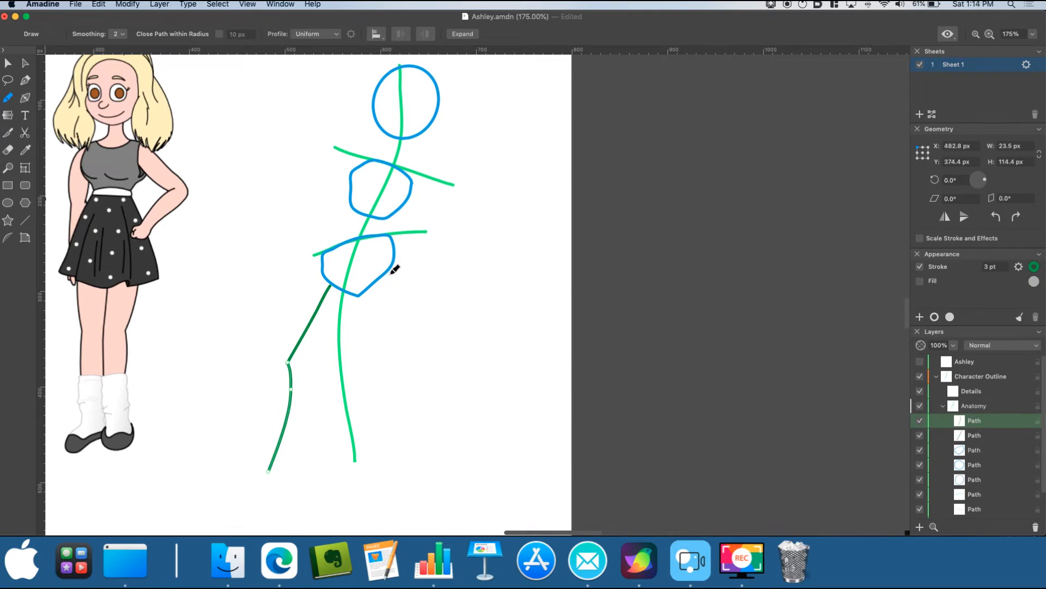
pyautogui.moveTo(377, 281); pyautogui.dragTo(403, 467)
# Step: Draw freehand arm lines out from both sides of the chest shape, each with upper-arm and forearm strokes bent at the elbow
pyautogui.scroll(2, 448, 327)
pyautogui.moveTo(405, 203)
pyautogui.mouseDown()
pyautogui.moveTo(465, 252)
pyautogui.moveTo(484, 229)
pyautogui.mouseUp()
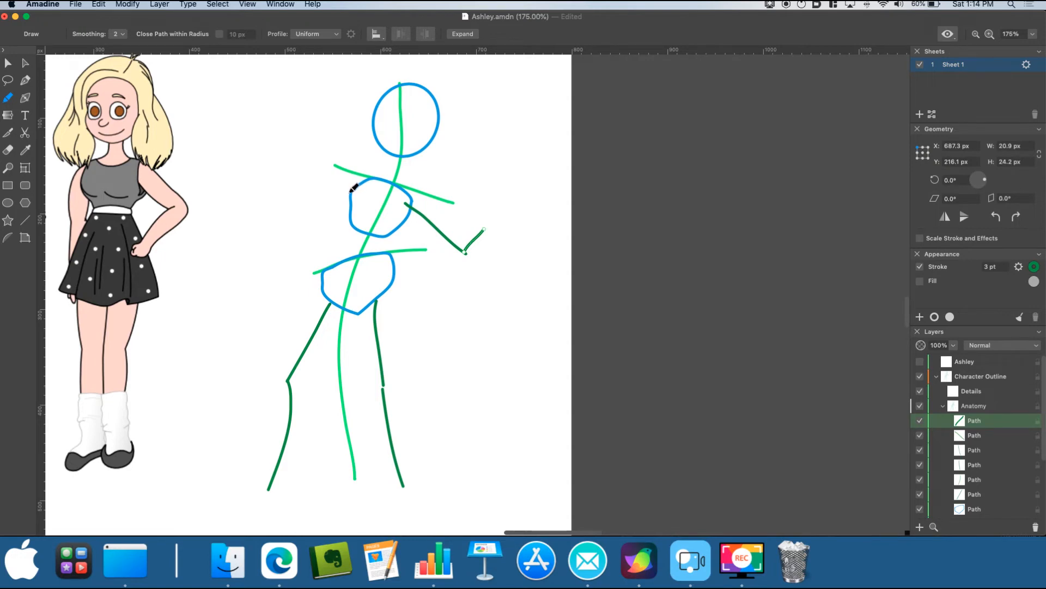
pyautogui.moveTo(350, 191)
pyautogui.mouseDown()
pyautogui.moveTo(300, 186)
pyautogui.moveTo(281, 168)
pyautogui.mouseUp()
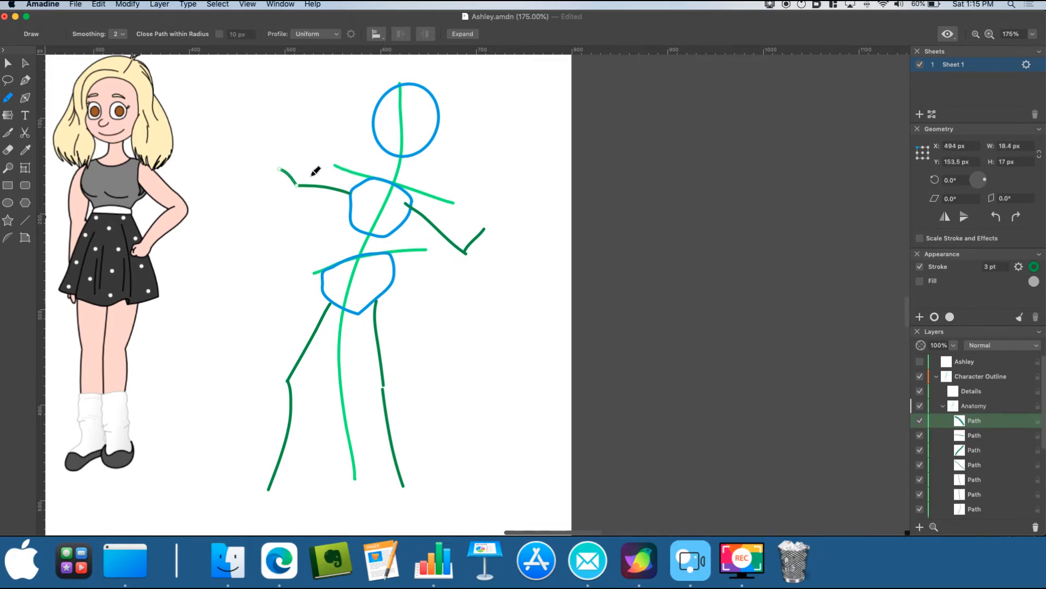
# Step: Set the stroke colour to the blue sampled from the Divisions/Extensions swatch under Parts
pyautogui.scroll(-5, 444, 227)
pyautogui.scroll(2, 109, 215)
pyautogui.click(8, 63)
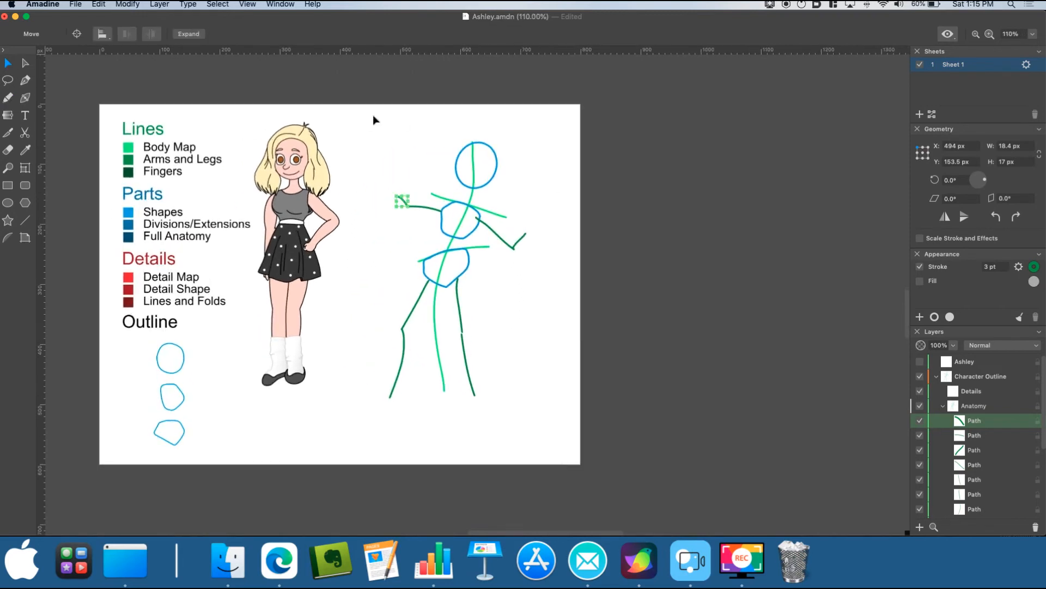
pyautogui.click(1034, 267)
pyautogui.click(922, 188)
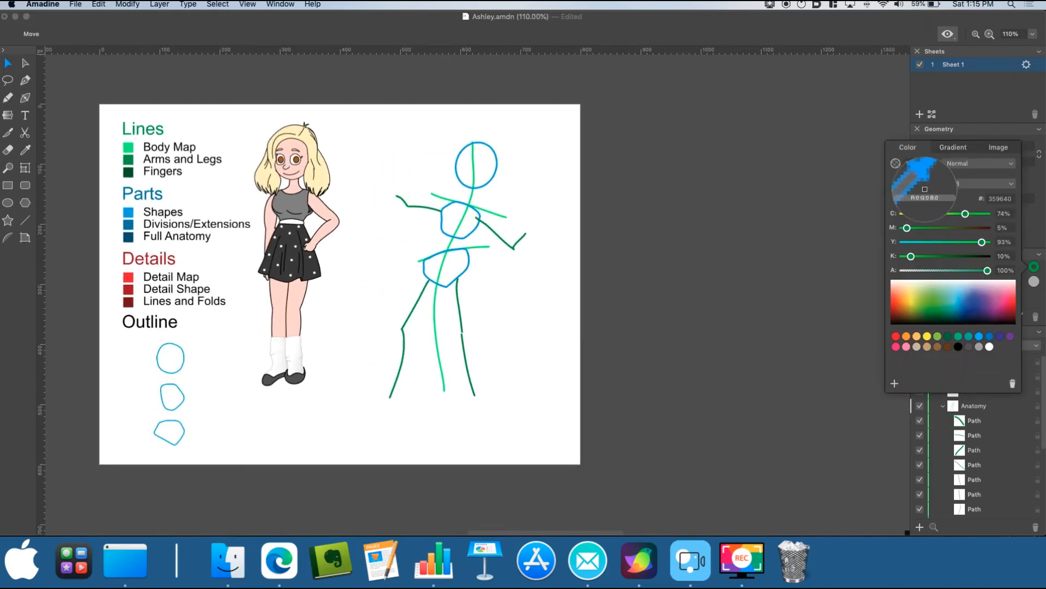
pyautogui.click(131, 228)
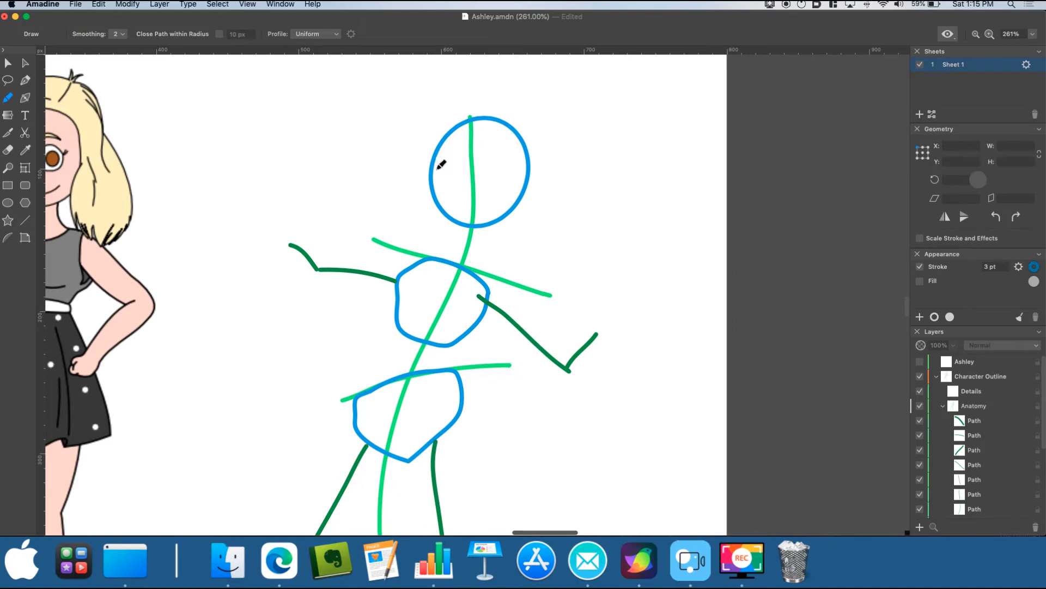
# Step: Draw a freehand jaw curve under the head circle, stretch it downward to about 55 px high and rotate it to about 351.6°
pyautogui.moveTo(435, 162)
pyautogui.mouseDown()
pyautogui.moveTo(435, 208)
pyautogui.moveTo(463, 228)
pyautogui.moveTo(490, 227)
pyautogui.moveTo(527, 188)
pyautogui.mouseUp()
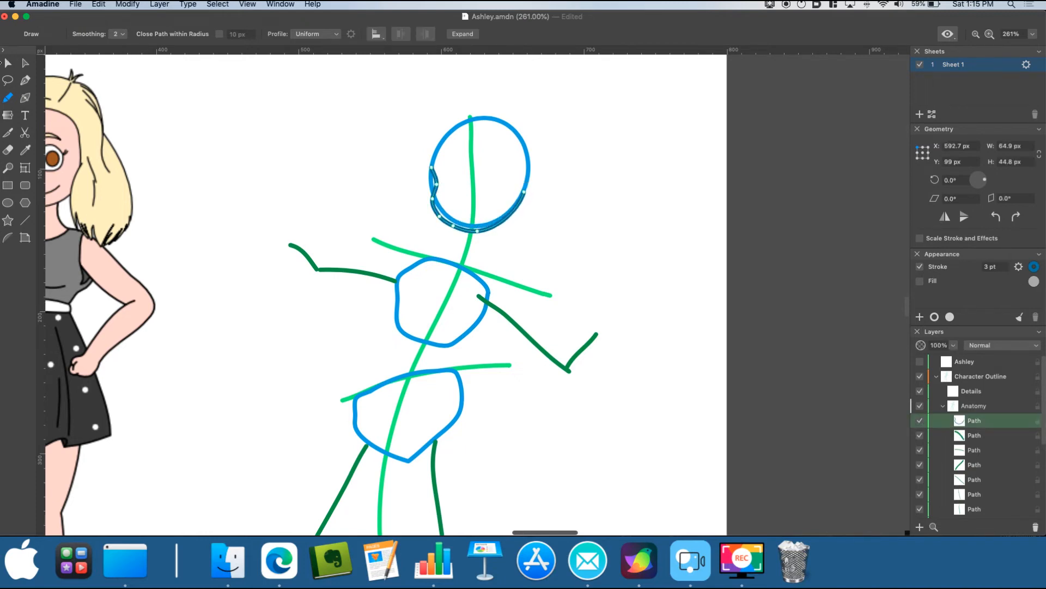
pyautogui.click(12, 61)
pyautogui.moveTo(478, 230); pyautogui.dragTo(482, 248)
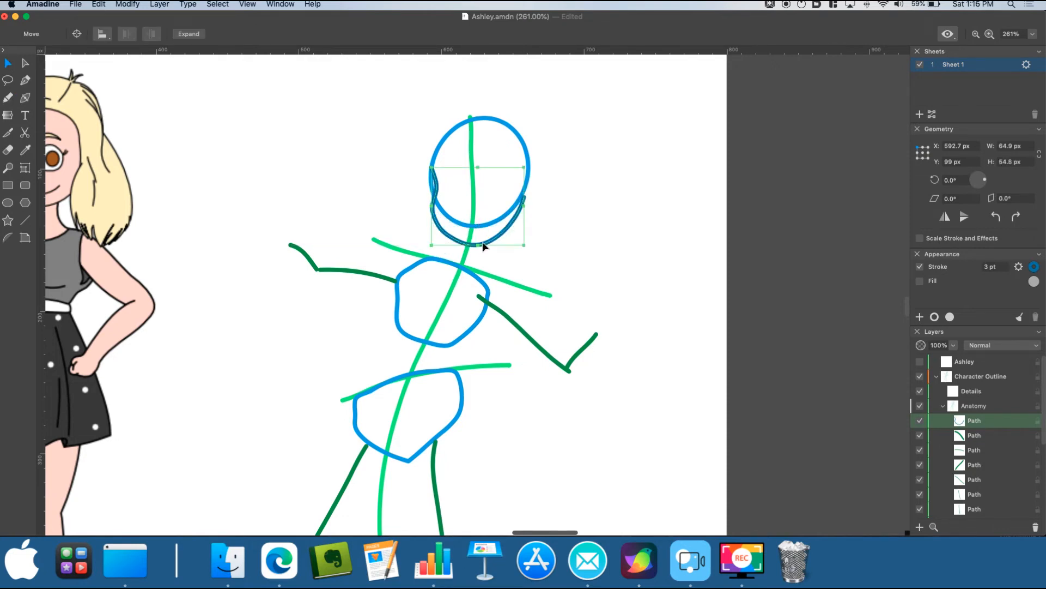
pyautogui.moveTo(526, 163); pyautogui.dragTo(532, 170)
pyautogui.moveTo(438, 221); pyautogui.dragTo(433, 222)
# Step: Draw freehand waist curves joining both sides of the chest shape to the hip shape
pyautogui.click(7, 97)
pyautogui.scroll(-1, 381, 333)
pyautogui.scroll(-1, 385, 330)
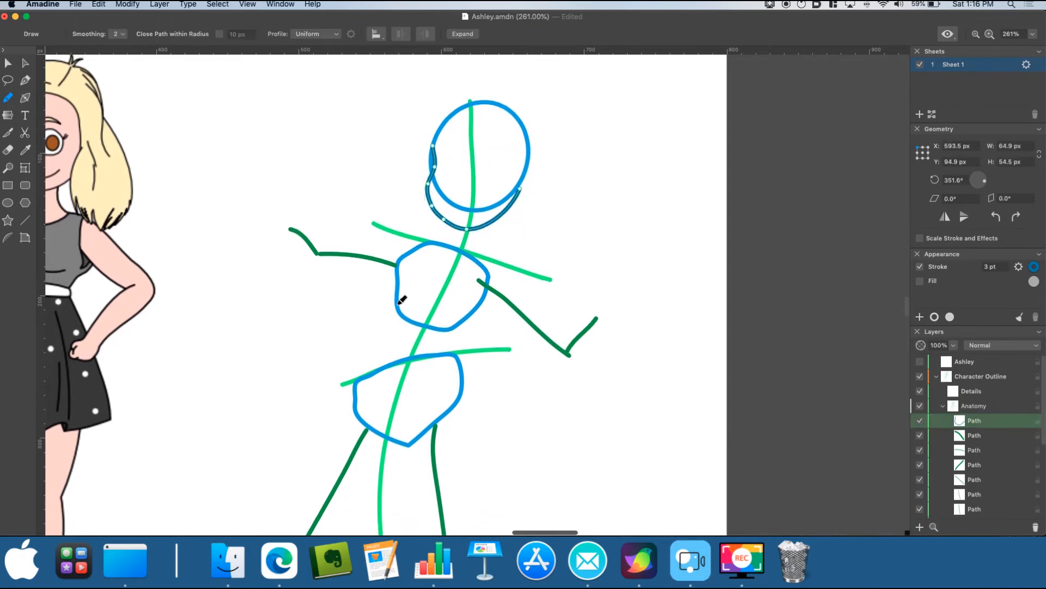
pyautogui.moveTo(399, 299); pyautogui.dragTo(362, 369)
pyautogui.press('super+z')
pyautogui.moveTo(398, 302); pyautogui.dragTo(359, 383)
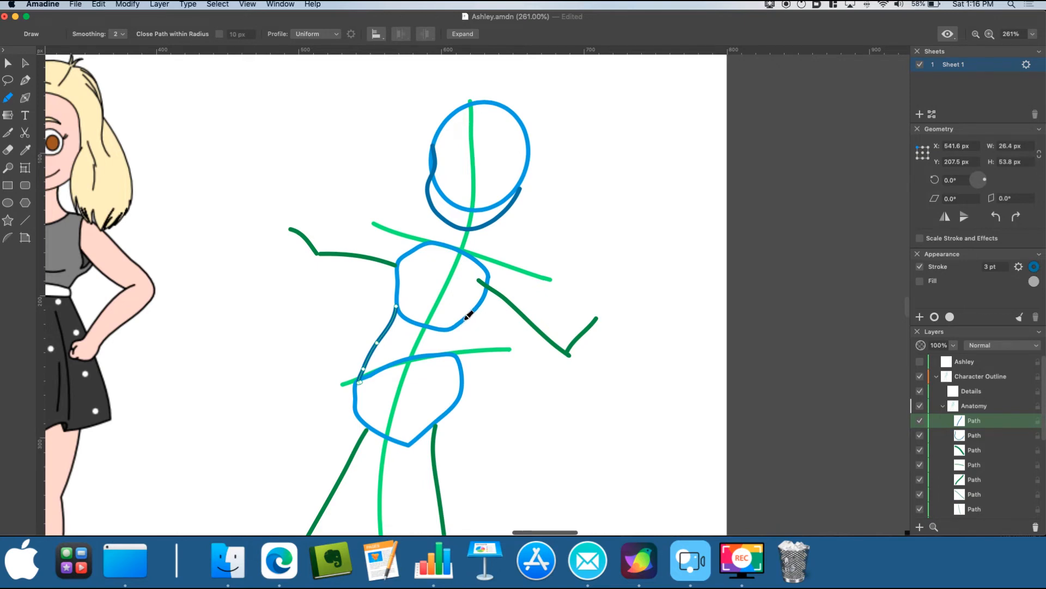
pyautogui.moveTo(451, 329); pyautogui.dragTo(456, 355)
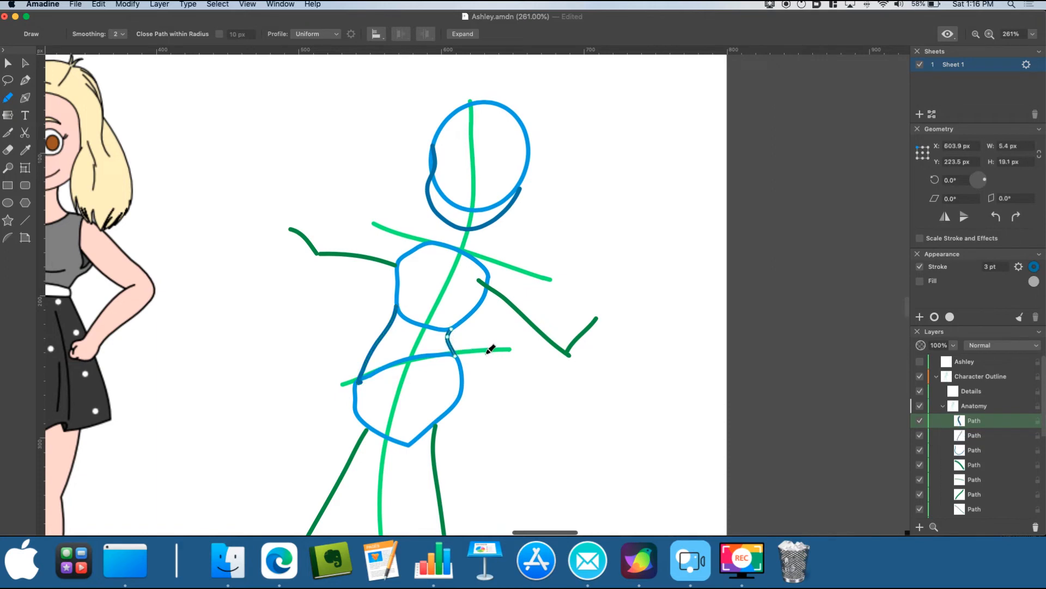
# Step: Draw an oval about 64 × 52 px around the bent forearm line, and two upper-arm edges connecting it to the chest
pyautogui.scroll(-5, 490, 335)
pyautogui.scroll(6, 490, 335)
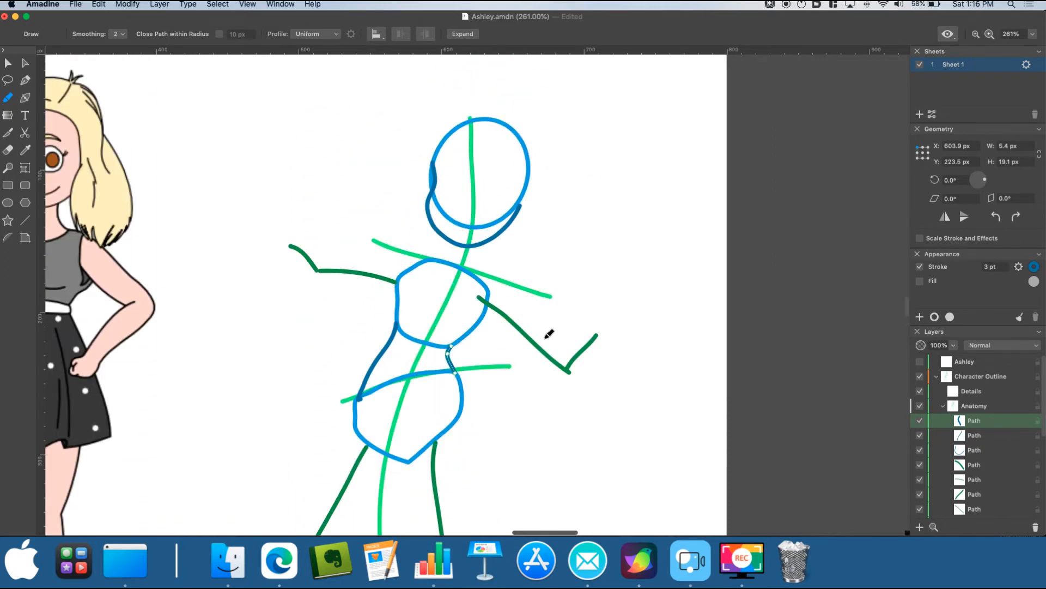
pyautogui.moveTo(540, 335)
pyautogui.mouseDown()
pyautogui.moveTo(611, 333)
pyautogui.moveTo(626, 361)
pyautogui.moveTo(612, 384)
pyautogui.moveTo(589, 398)
pyautogui.moveTo(553, 393)
pyautogui.moveTo(535, 370)
pyautogui.moveTo(544, 333)
pyautogui.mouseUp()
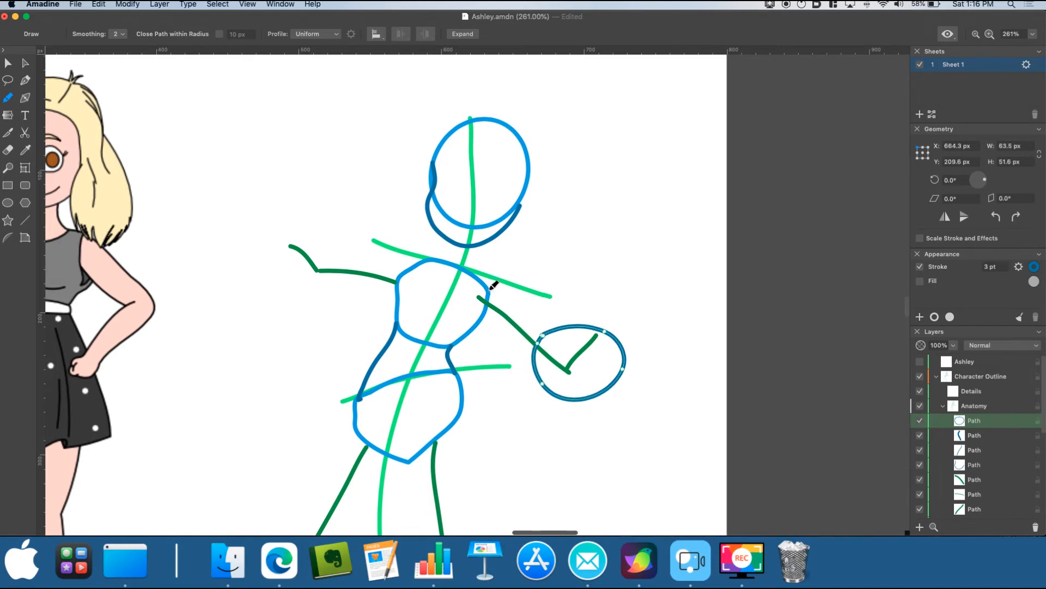
pyautogui.moveTo(491, 291); pyautogui.dragTo(540, 335)
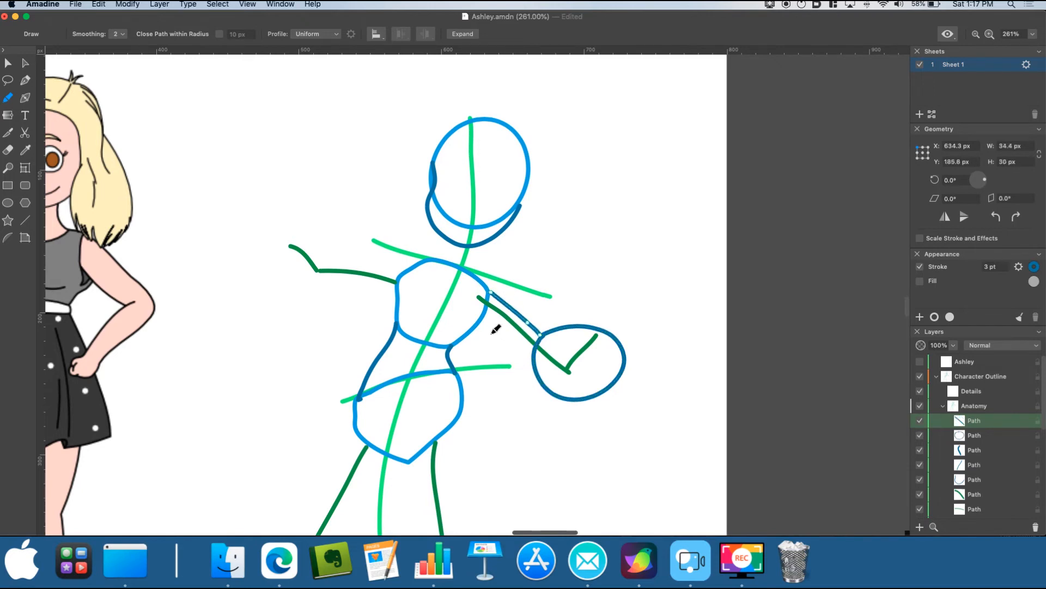
pyautogui.moveTo(473, 330); pyautogui.dragTo(536, 366)
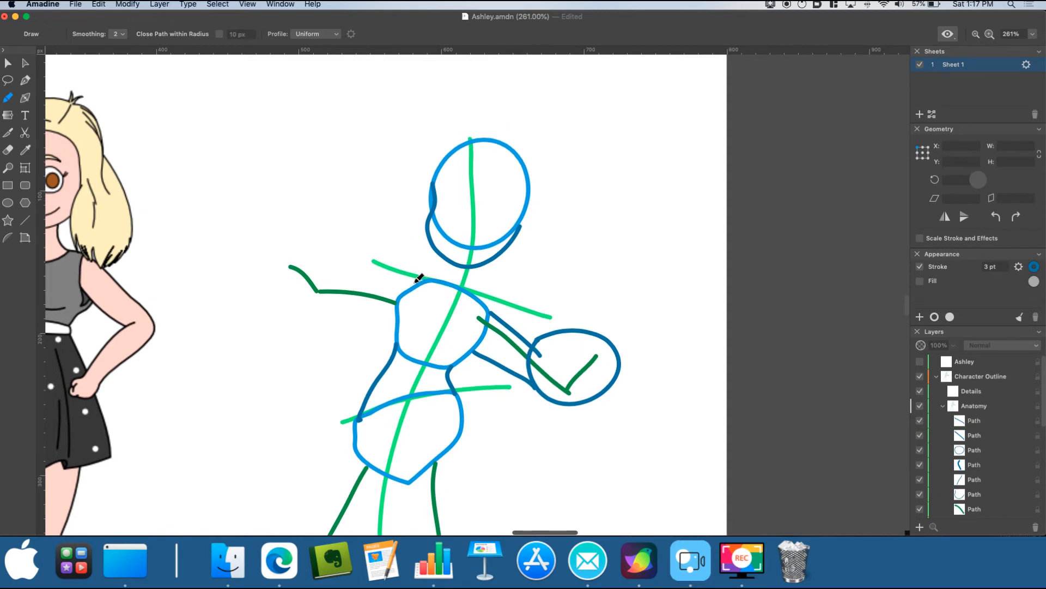
# Step: Outline the upper arm and forearm of the outstretched arm, and add rounded hand shapes at the ends of both arms
pyautogui.moveTo(416, 280)
pyautogui.mouseDown()
pyautogui.moveTo(331, 282)
pyautogui.moveTo(315, 298)
pyautogui.moveTo(318, 308)
pyautogui.moveTo(395, 315)
pyautogui.mouseUp()
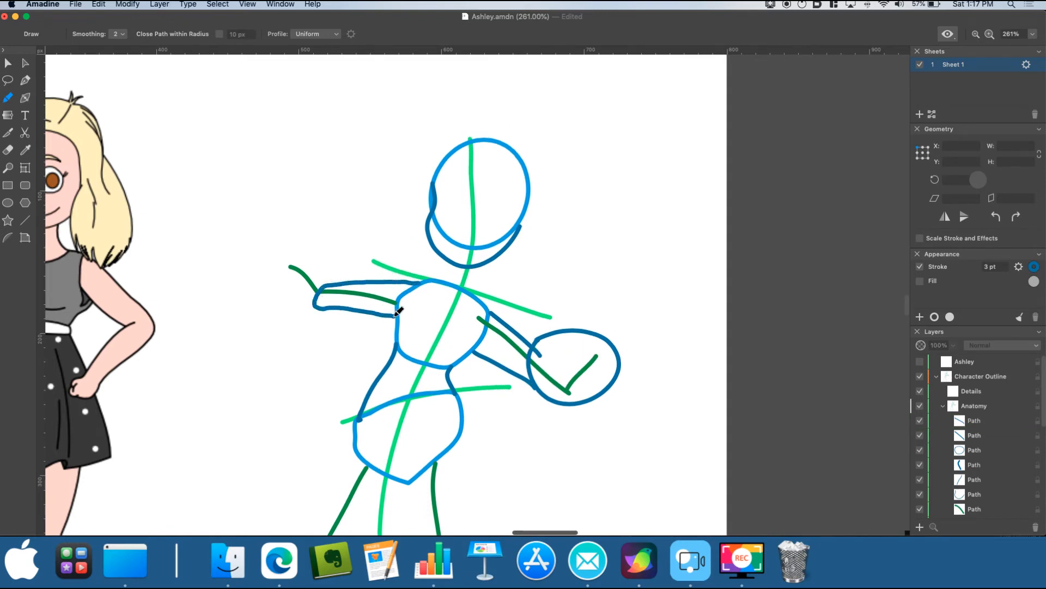
pyautogui.moveTo(338, 281)
pyautogui.mouseDown()
pyautogui.moveTo(291, 264)
pyautogui.moveTo(292, 289)
pyautogui.moveTo(310, 306)
pyautogui.mouseUp()
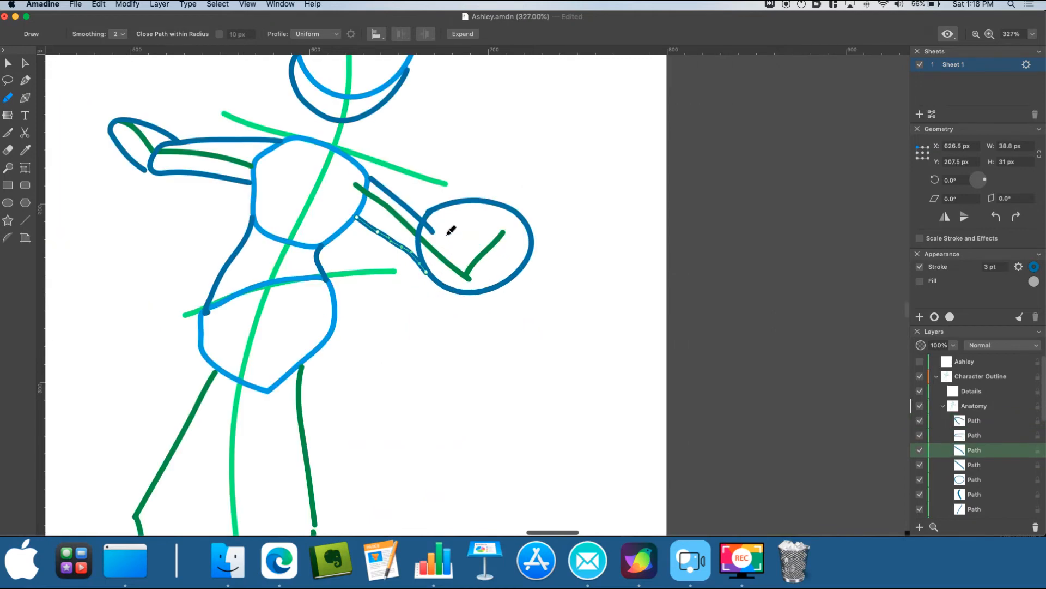
pyautogui.moveTo(448, 237)
pyautogui.mouseDown()
pyautogui.moveTo(462, 196)
pyautogui.moveTo(523, 192)
pyautogui.moveTo(539, 209)
pyautogui.moveTo(537, 237)
pyautogui.moveTo(512, 262)
pyautogui.moveTo(482, 261)
pyautogui.moveTo(450, 240)
pyautogui.mouseUp()
pyautogui.scroll(5, 273, 273)
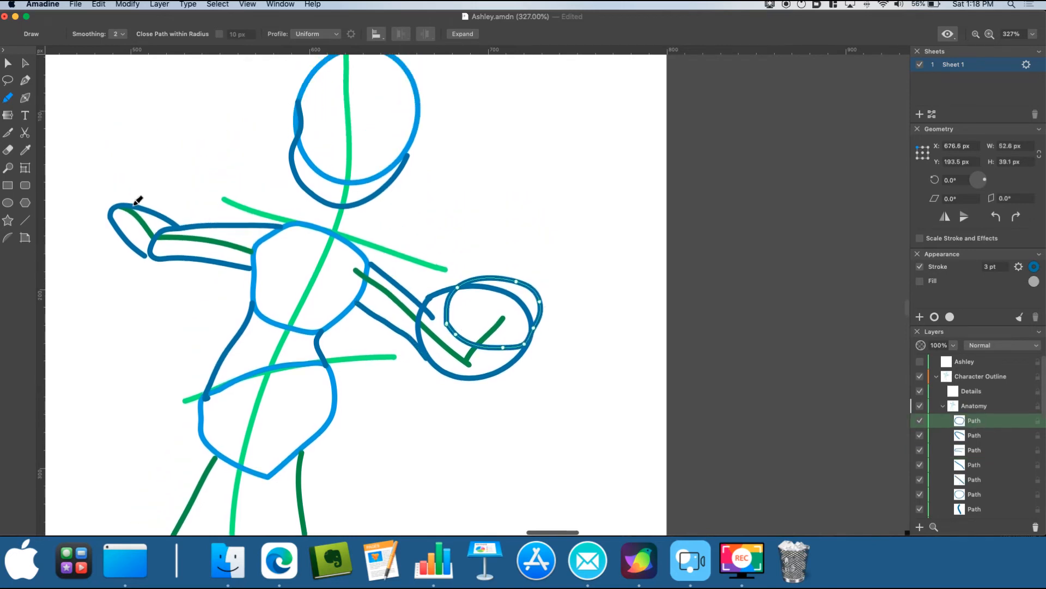
pyautogui.moveTo(140, 205)
pyautogui.mouseDown()
pyautogui.moveTo(136, 192)
pyautogui.moveTo(109, 193)
pyautogui.moveTo(109, 219)
pyautogui.mouseUp()
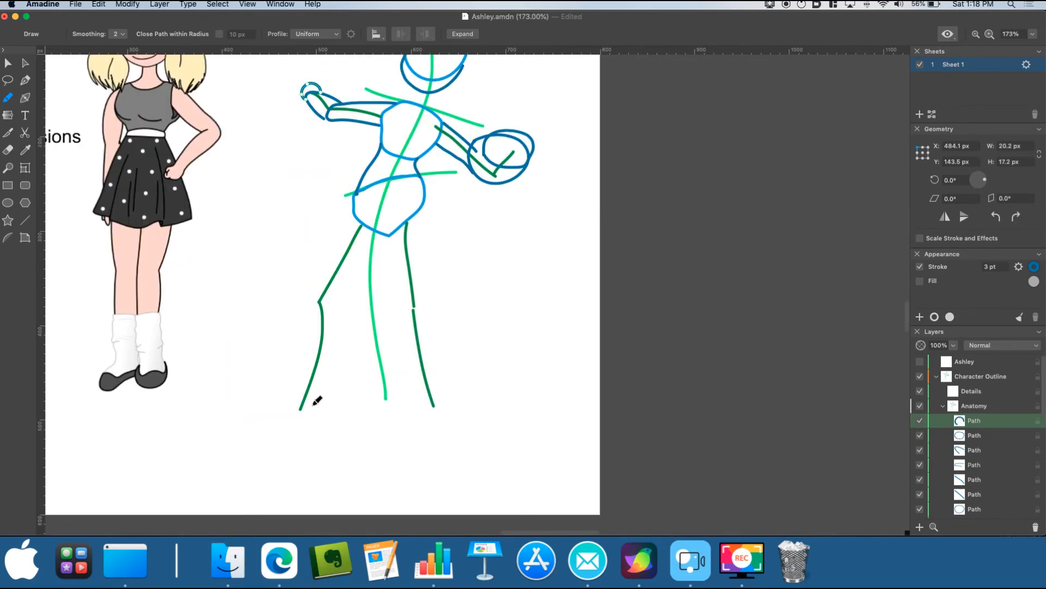
# Step: Draw foot shapes at the ends of both leg lines, and outline the thigh and shin of the straighter leg
pyautogui.moveTo(314, 405)
pyautogui.mouseDown()
pyautogui.moveTo(293, 405)
pyautogui.moveTo(283, 420)
pyautogui.moveTo(294, 442)
pyautogui.moveTo(313, 404)
pyautogui.mouseUp()
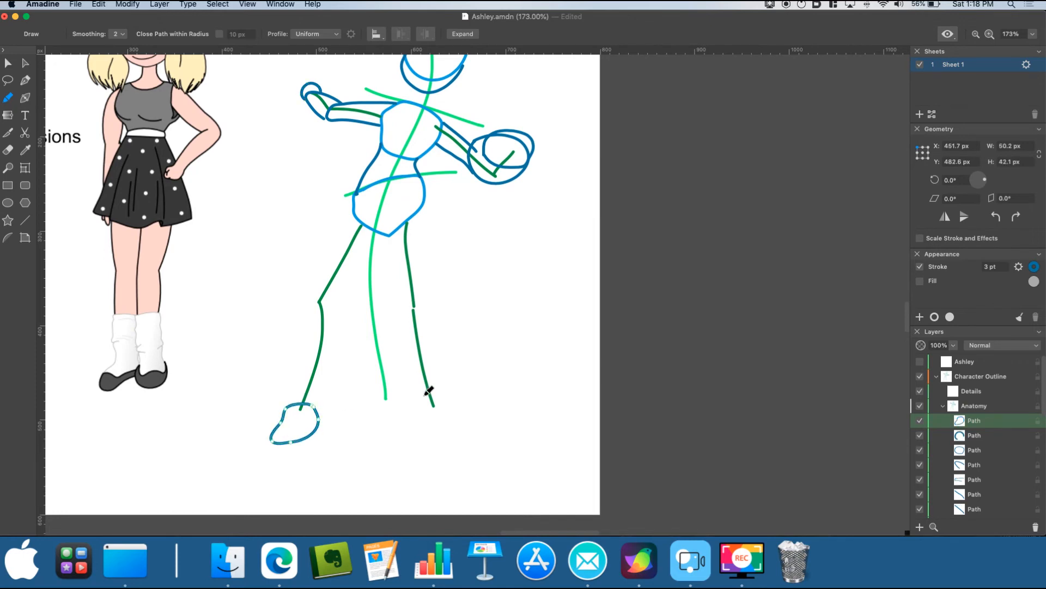
pyautogui.moveTo(425, 404); pyautogui.dragTo(421, 404)
pyautogui.scroll(3, 415, 327)
pyautogui.moveTo(427, 233)
pyautogui.mouseDown()
pyautogui.moveTo(427, 325)
pyautogui.moveTo(405, 339)
pyautogui.moveTo(391, 267)
pyautogui.mouseUp()
pyautogui.moveTo(404, 337); pyautogui.dragTo(426, 436)
pyautogui.moveTo(429, 329); pyautogui.dragTo(440, 427)
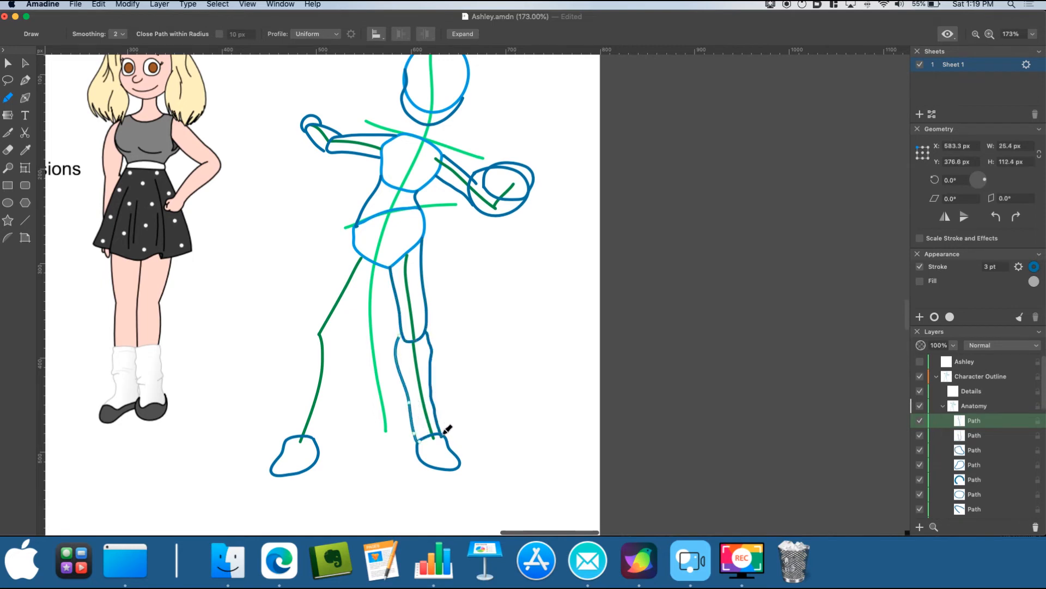
# Step: Outline the thigh and shin around the other, outward-angled leg's guide lines, down to its foot
pyautogui.scroll(1, 439, 427)
pyautogui.moveTo(377, 279); pyautogui.dragTo(336, 355)
pyautogui.moveTo(351, 268)
pyautogui.mouseDown()
pyautogui.moveTo(315, 346)
pyautogui.moveTo(338, 362)
pyautogui.moveTo(315, 465)
pyautogui.mouseUp()
pyautogui.moveTo(312, 346); pyautogui.dragTo(290, 456)
pyautogui.scroll(1, 239, 358)
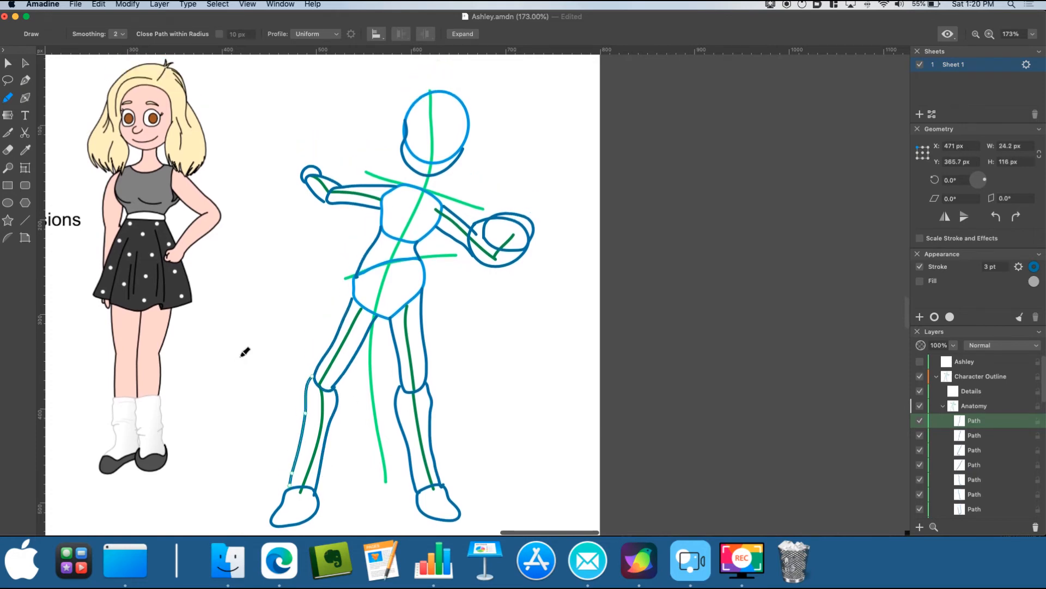
# Step: Rotate the outward-angled leg's shin outlines, guide line and foot together to about 26.7°, and move them back under the knee
pyautogui.scroll(-4, 246, 352)
pyautogui.scroll(4, 246, 351)
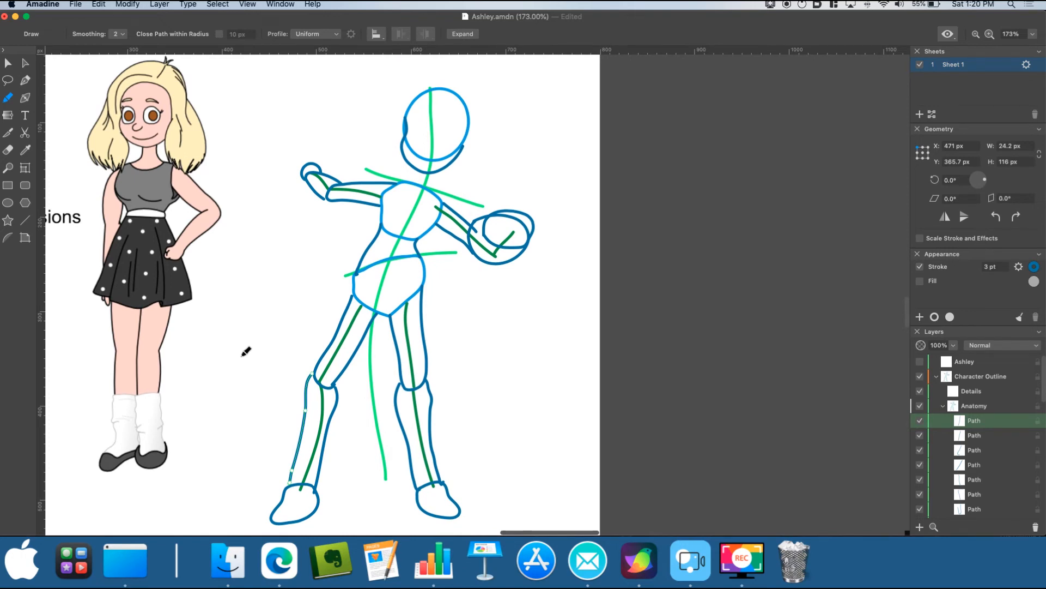
pyautogui.scroll(-2, 258, 327)
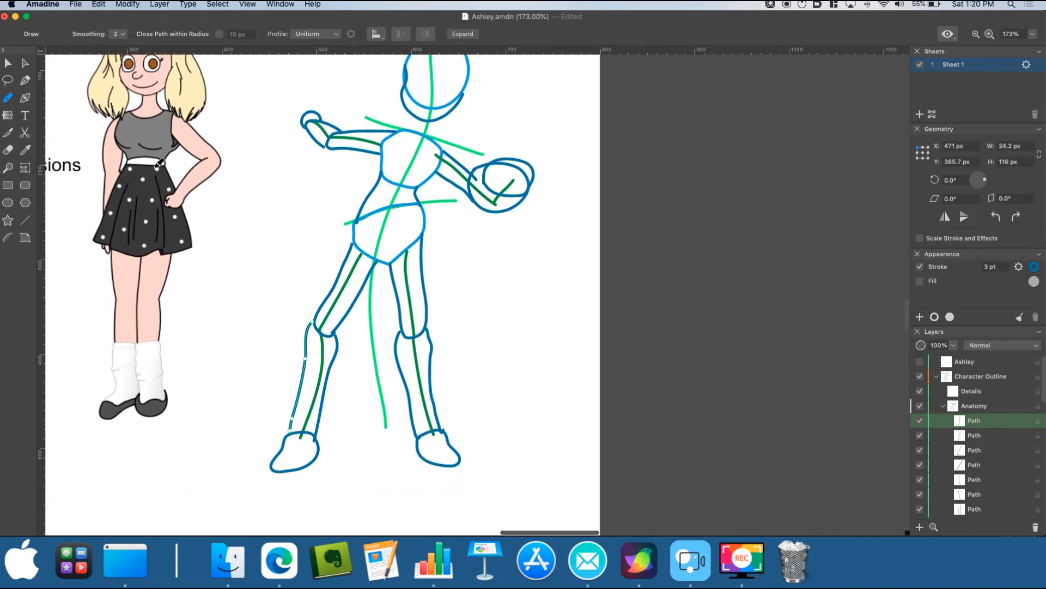
pyautogui.click(7, 64)
pyautogui.moveTo(267, 485); pyautogui.dragTo(358, 342)
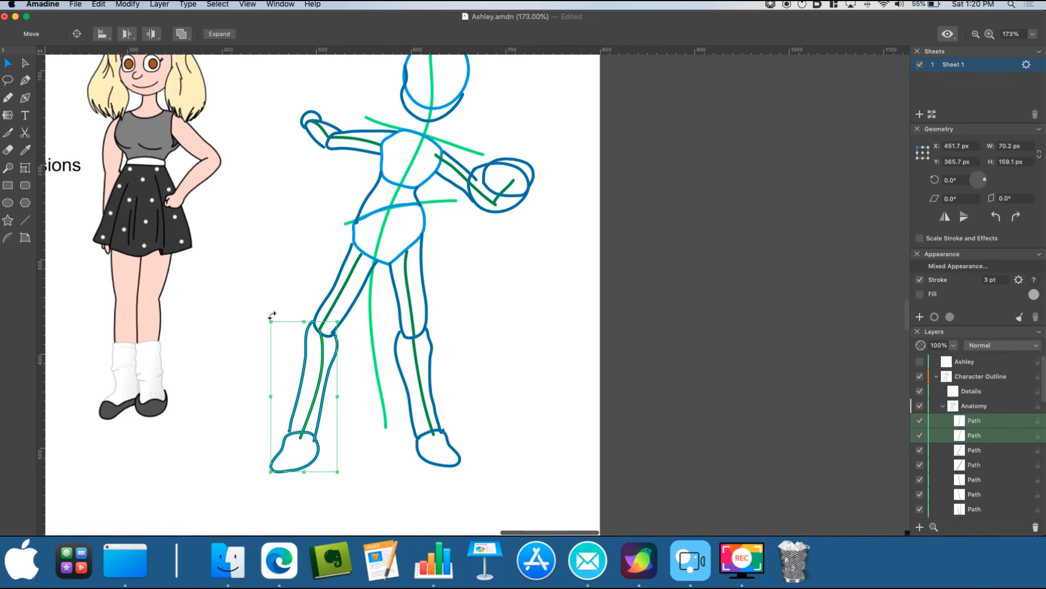
pyautogui.moveTo(268, 316); pyautogui.dragTo(229, 339)
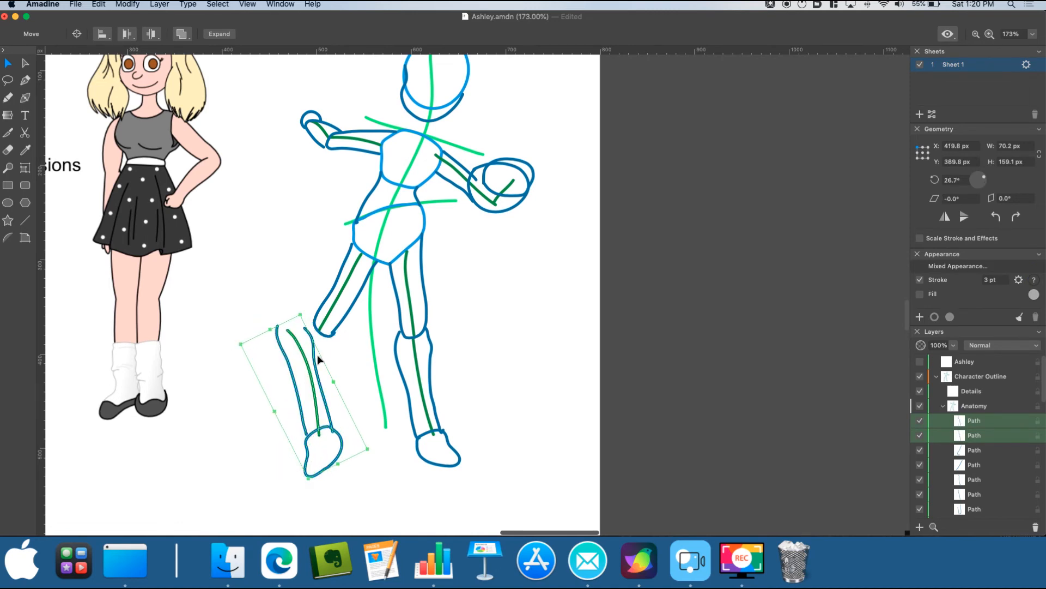
pyautogui.click(352, 356)
pyautogui.moveTo(269, 372); pyautogui.dragTo(348, 479)
pyautogui.moveTo(317, 374); pyautogui.dragTo(348, 371)
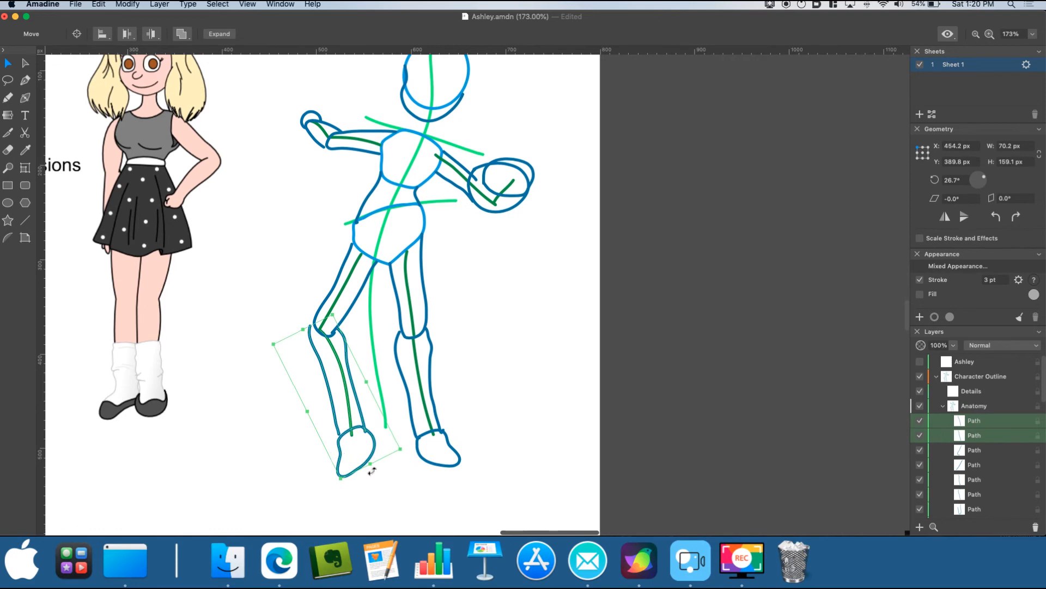
# Step: Rotate the foot of the repositioned shin back to about 0.5° and fit it under the ankle
pyautogui.moveTo(545, 439); pyautogui.dragTo(561, 474)
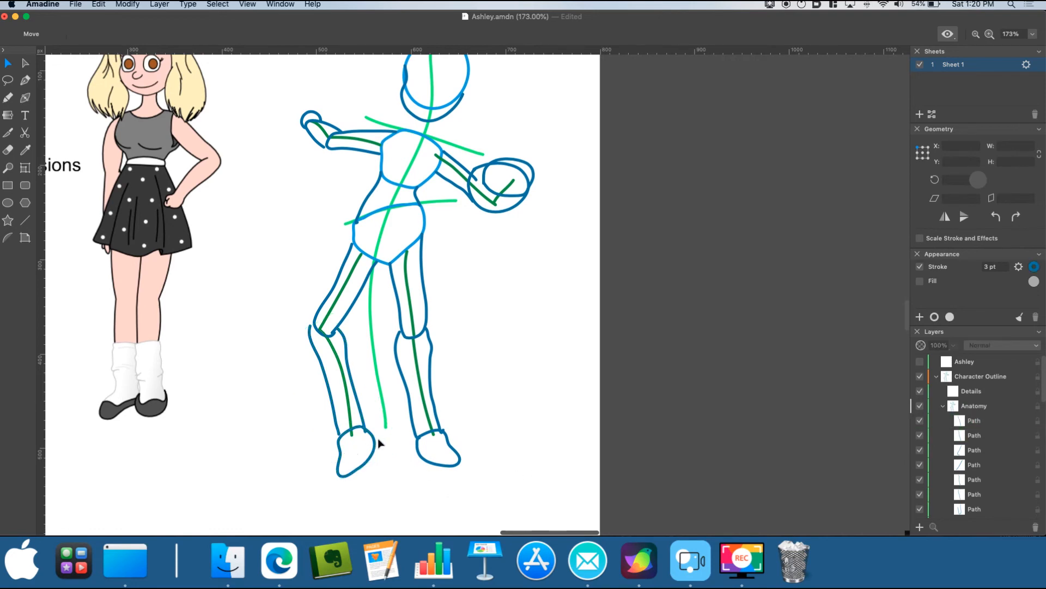
pyautogui.click(373, 441)
pyautogui.moveTo(368, 416); pyautogui.dragTo(366, 440)
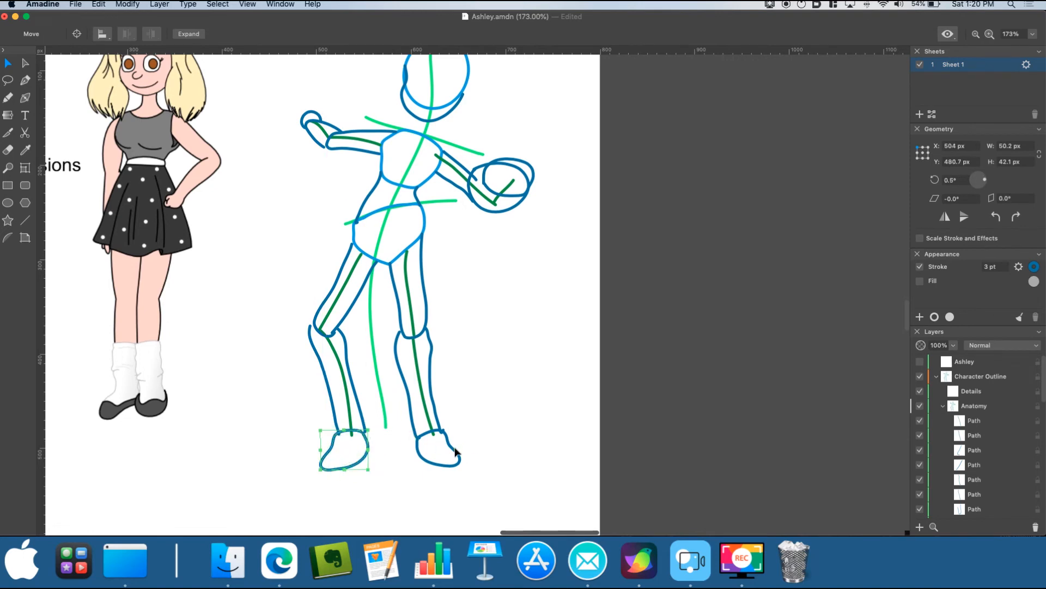
# Step: Rotate the straighter leg with its guide lines and foot outward to about 22.3°, keeping it attached under the hip
pyautogui.scroll(3, 473, 455)
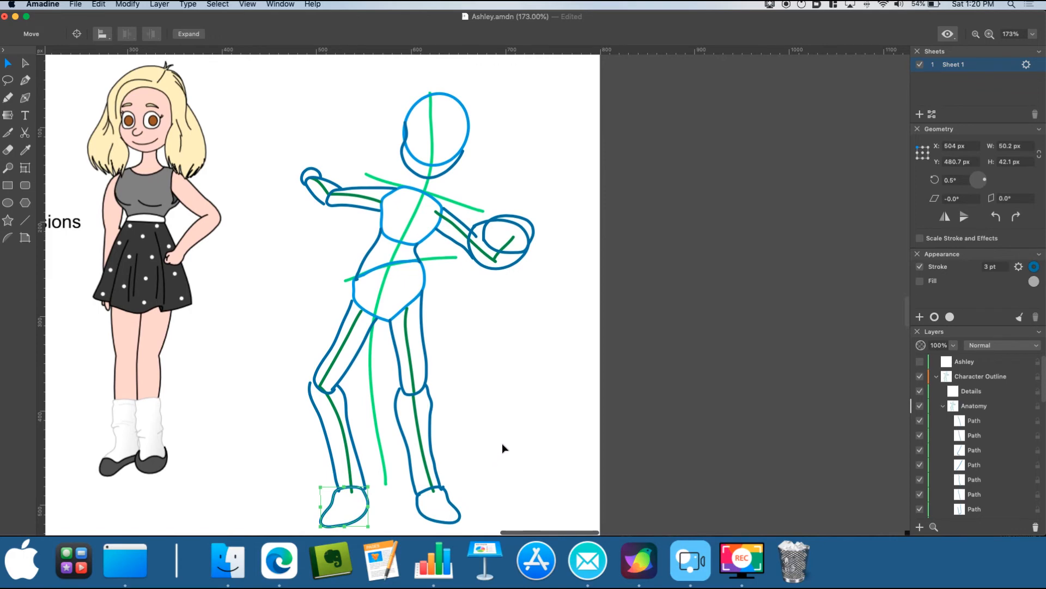
pyautogui.scroll(-2, 490, 495)
pyautogui.moveTo(470, 495); pyautogui.dragTo(387, 252)
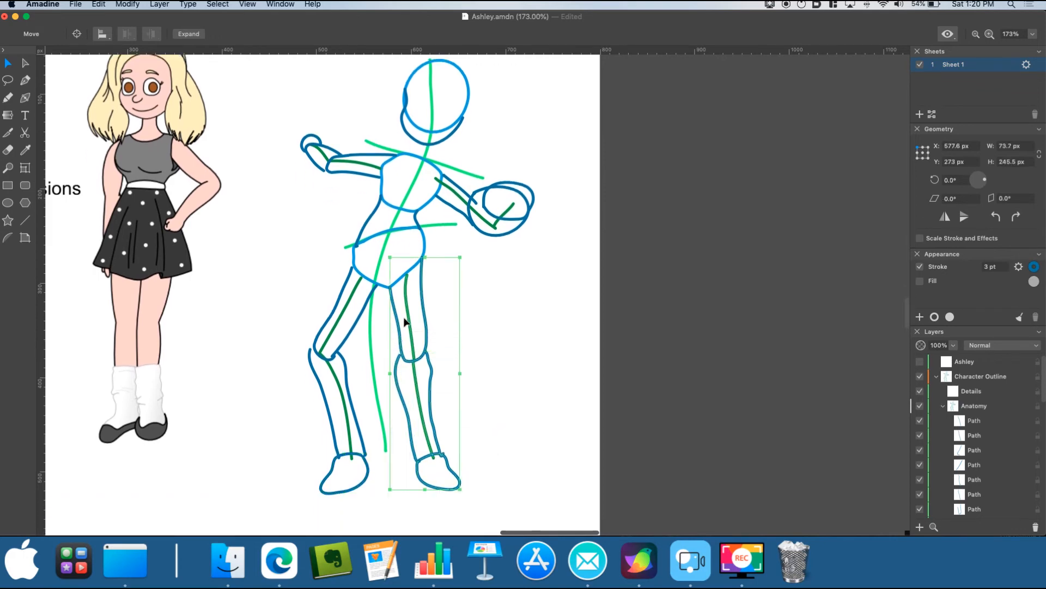
pyautogui.moveTo(464, 250); pyautogui.dragTo(425, 261)
pyautogui.moveTo(406, 326); pyautogui.dragTo(445, 315)
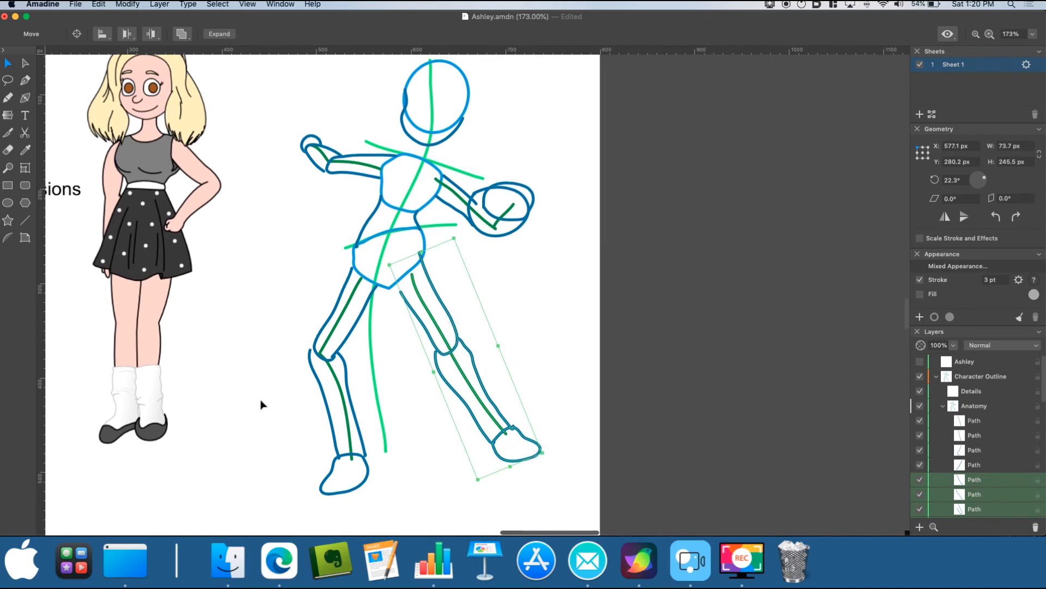
# Step: Rotate the whole figure to about 349.2° and move it slightly back toward the reference character
pyautogui.scroll(2, 261, 404)
pyautogui.moveTo(267, 66); pyautogui.dragTo(554, 498)
pyautogui.moveTo(545, 83); pyautogui.dragTo(581, 109)
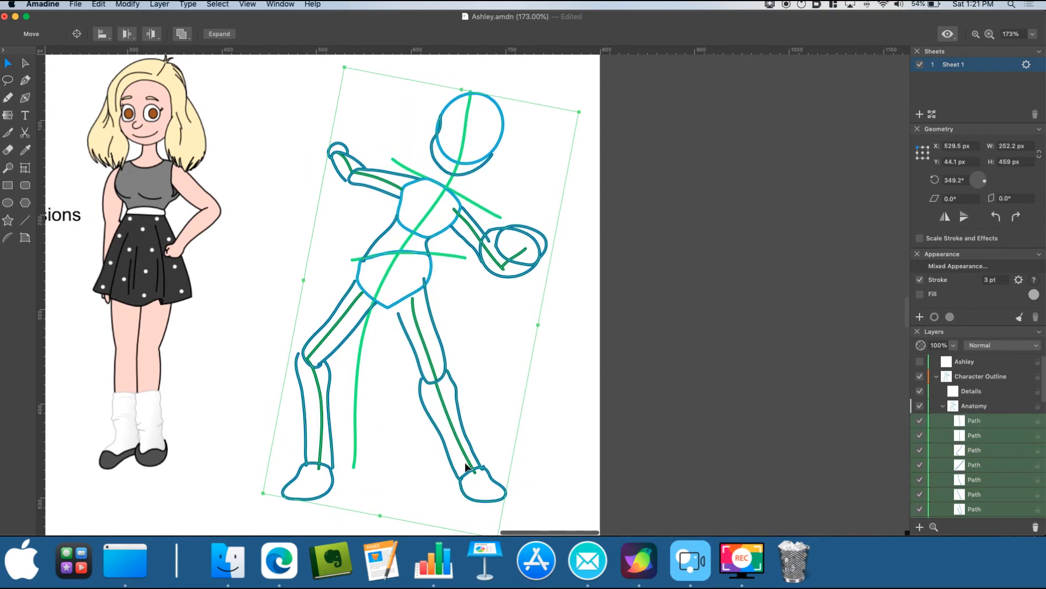
pyautogui.moveTo(496, 144); pyautogui.dragTo(475, 145)
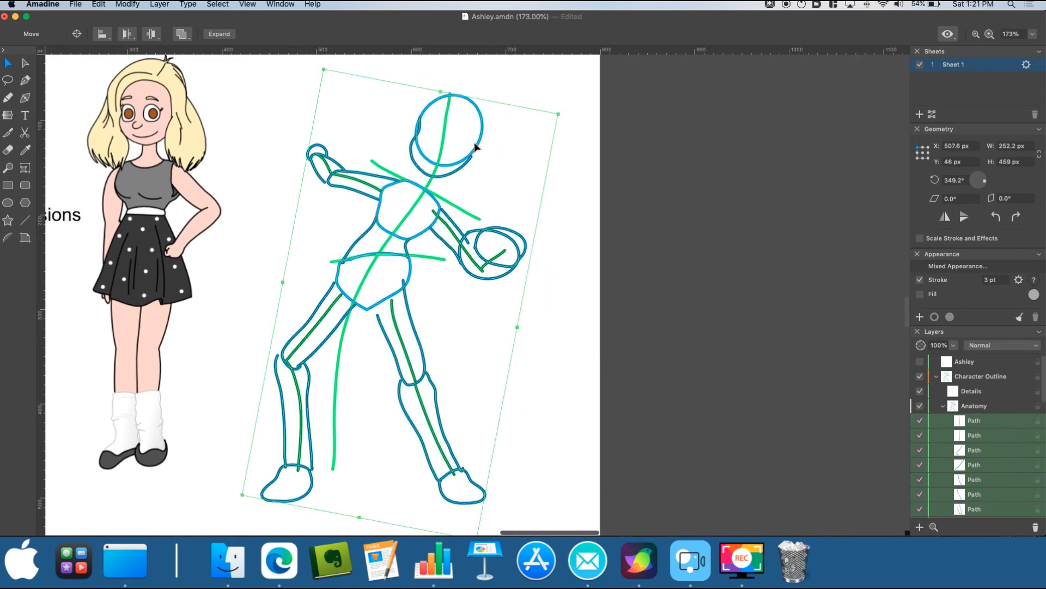
pyautogui.click(554, 312)
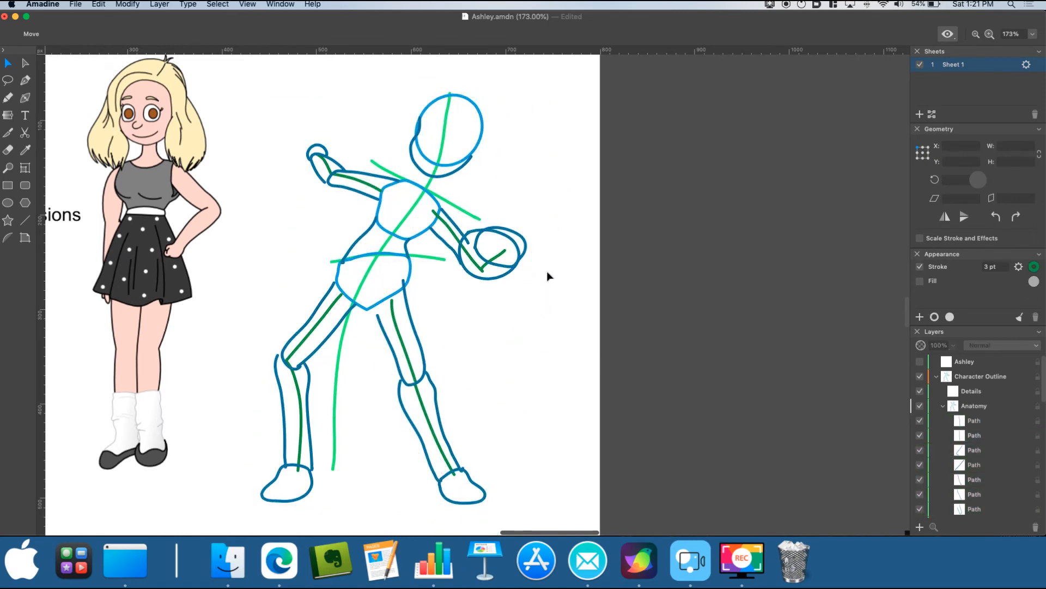
# Step: Move the outstretched arm's hand circle outward from the wrist, and rotate the pelvis shape to about 3.7°, repositioning it under the waist
pyautogui.click(322, 149)
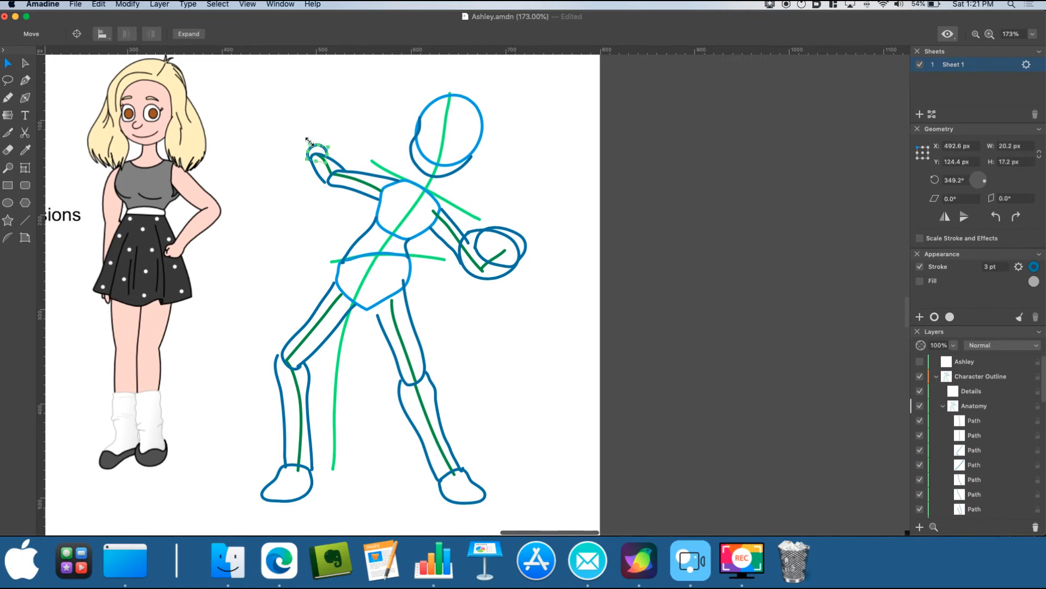
pyautogui.moveTo(322, 153); pyautogui.dragTo(316, 154)
pyautogui.click(411, 268)
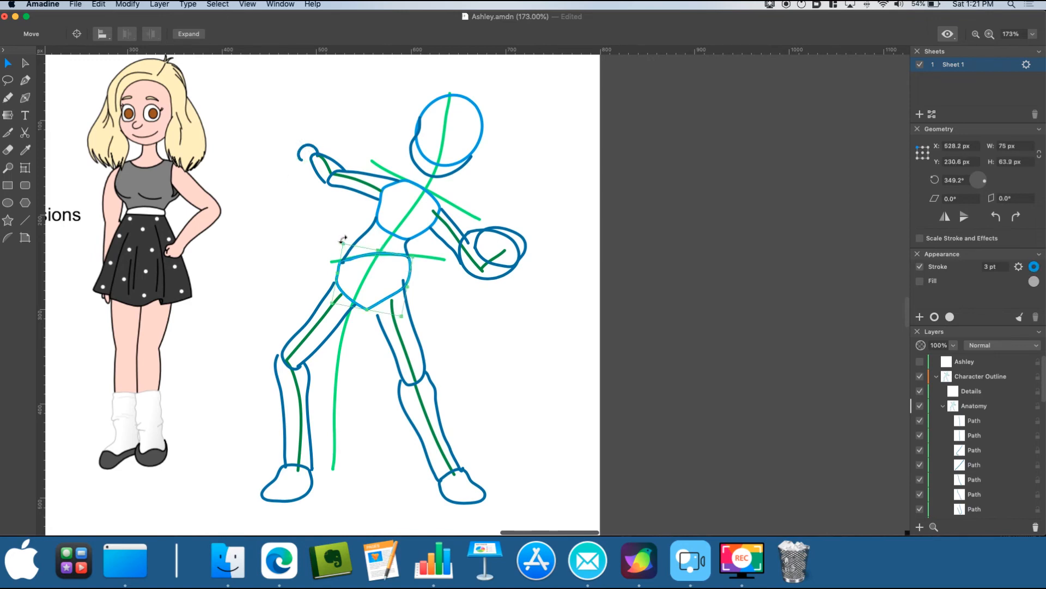
pyautogui.moveTo(342, 240); pyautogui.dragTo(411, 266)
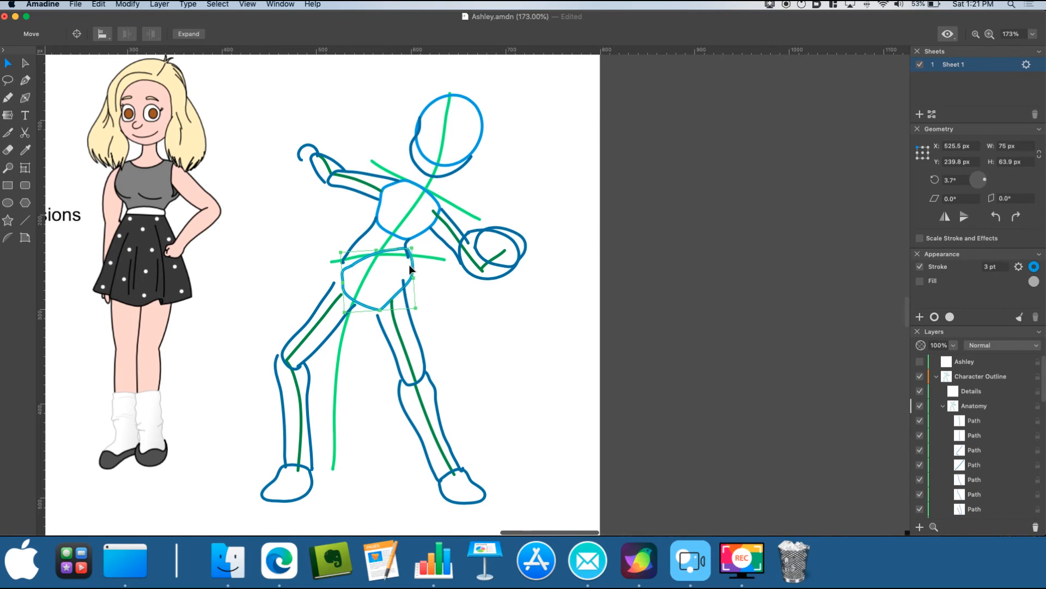
pyautogui.click(408, 267)
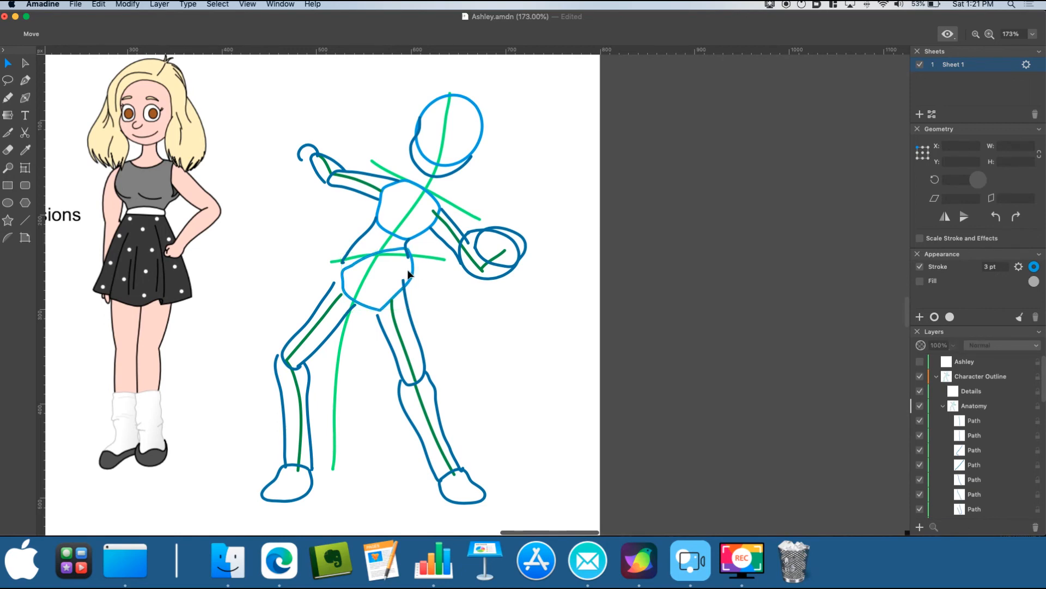
pyautogui.click(412, 270)
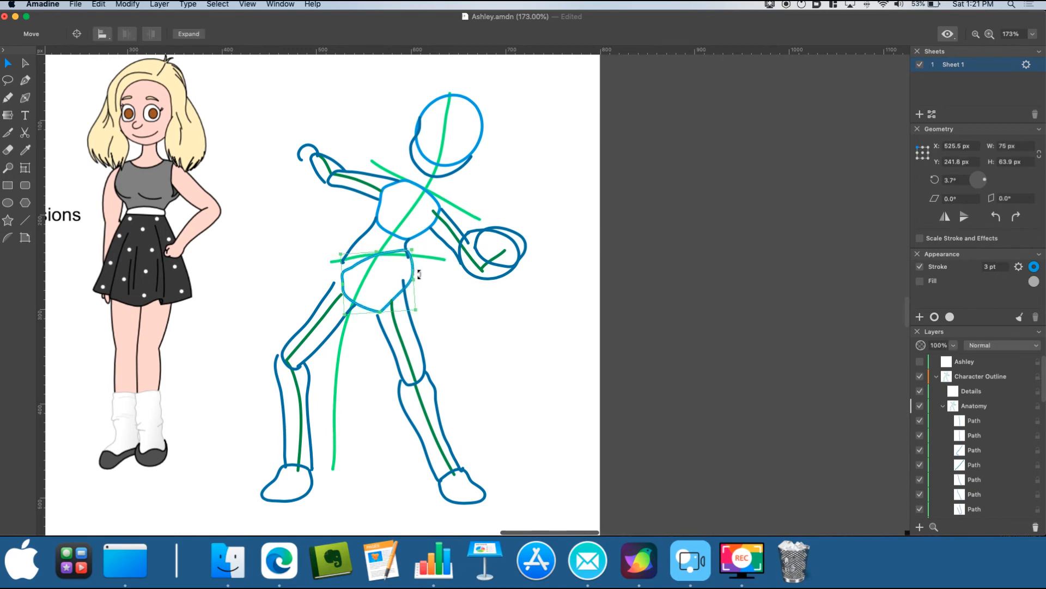
# Step: Rotate the bent leg's thigh to about 339.6° to meet the pelvis, and shift the straighter leg slightly outward under the hip
pyautogui.moveTo(298, 294); pyautogui.dragTo(333, 329)
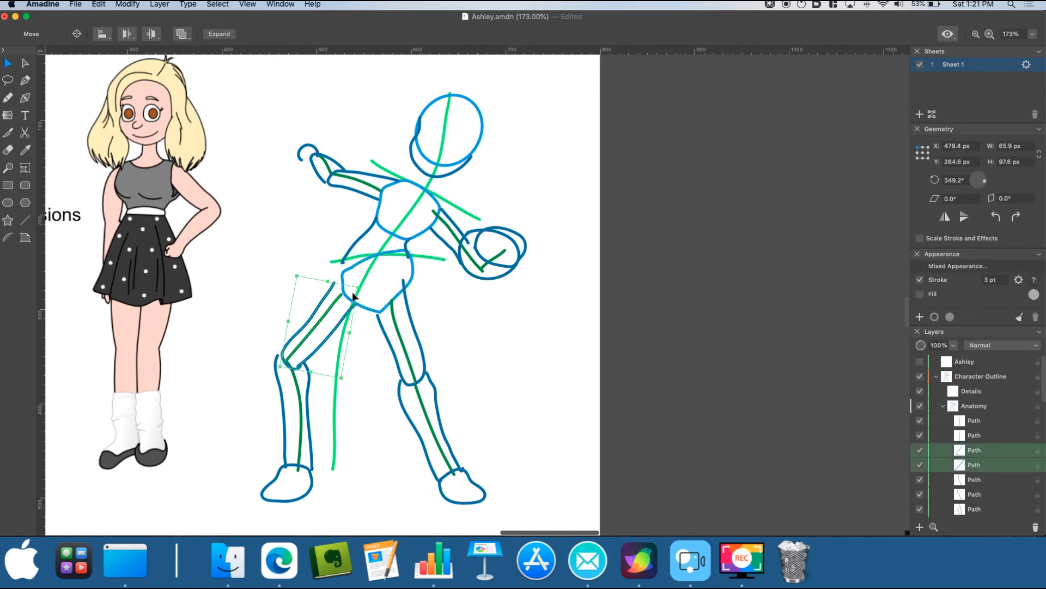
pyautogui.moveTo(360, 284); pyautogui.dragTo(368, 292)
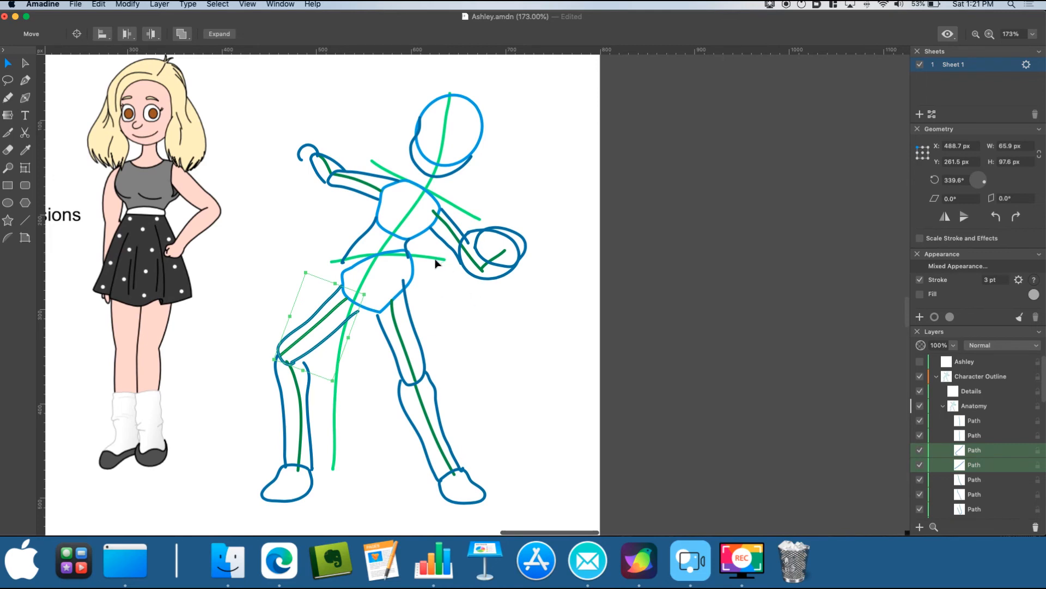
pyautogui.moveTo(369, 334); pyautogui.dragTo(498, 502)
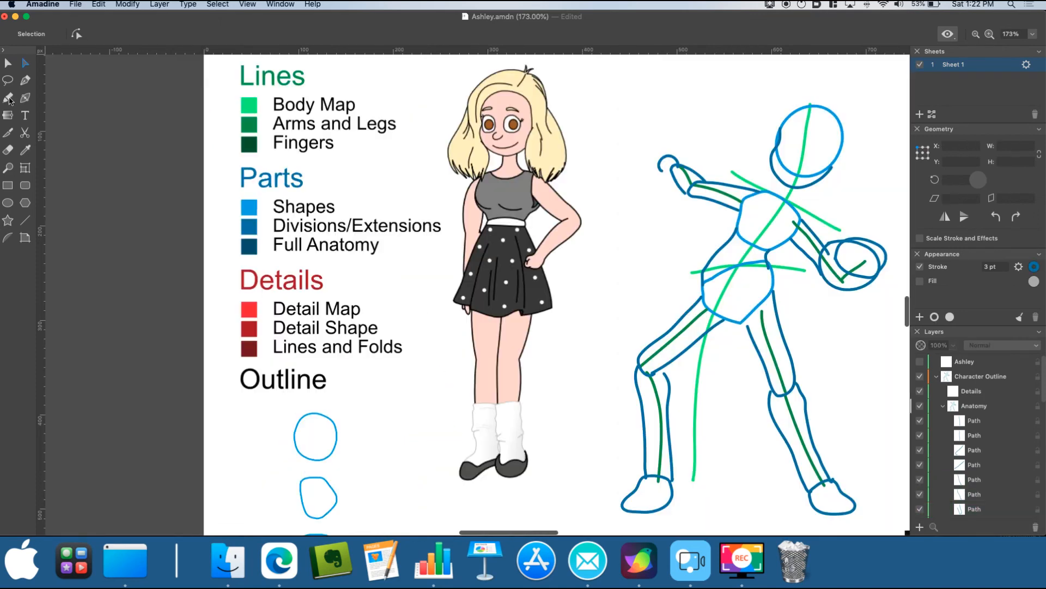
# Step: Draw a curved vertical centre line about 83 px high and a horizontal eye line about 65 px wide across the head
pyautogui.click(9, 98)
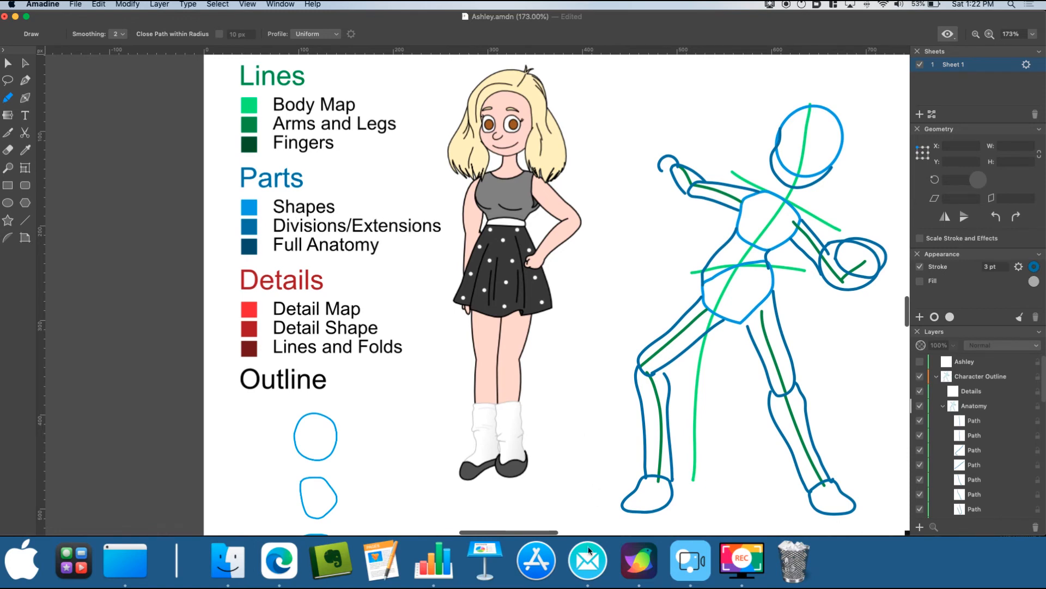
pyautogui.moveTo(507, 535)
pyautogui.mouseDown()
pyautogui.moveTo(538, 532)
pyautogui.moveTo(554, 500)
pyautogui.mouseUp()
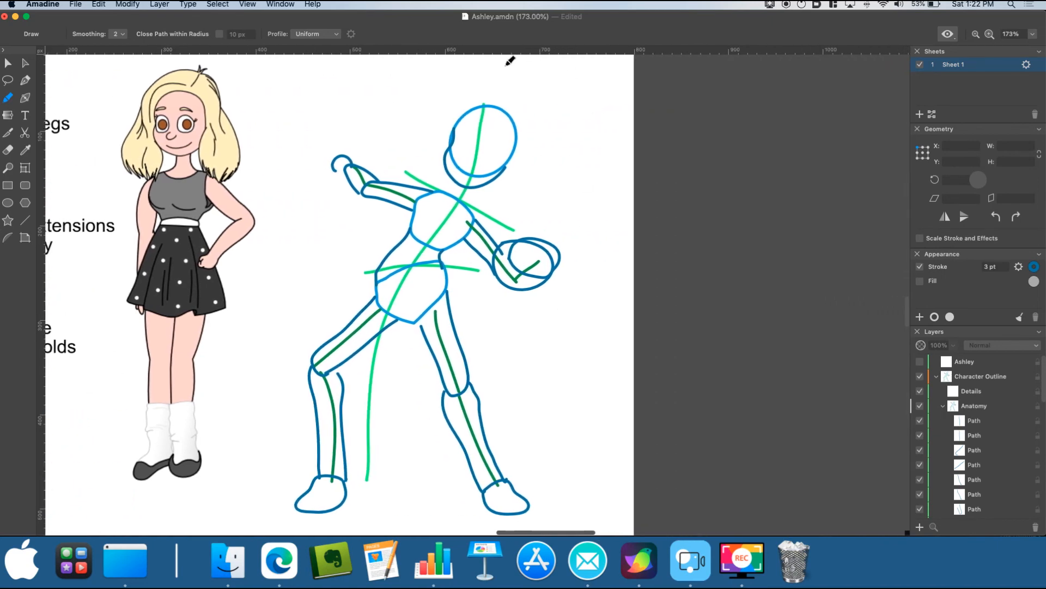
pyautogui.scroll(5, 474, 69)
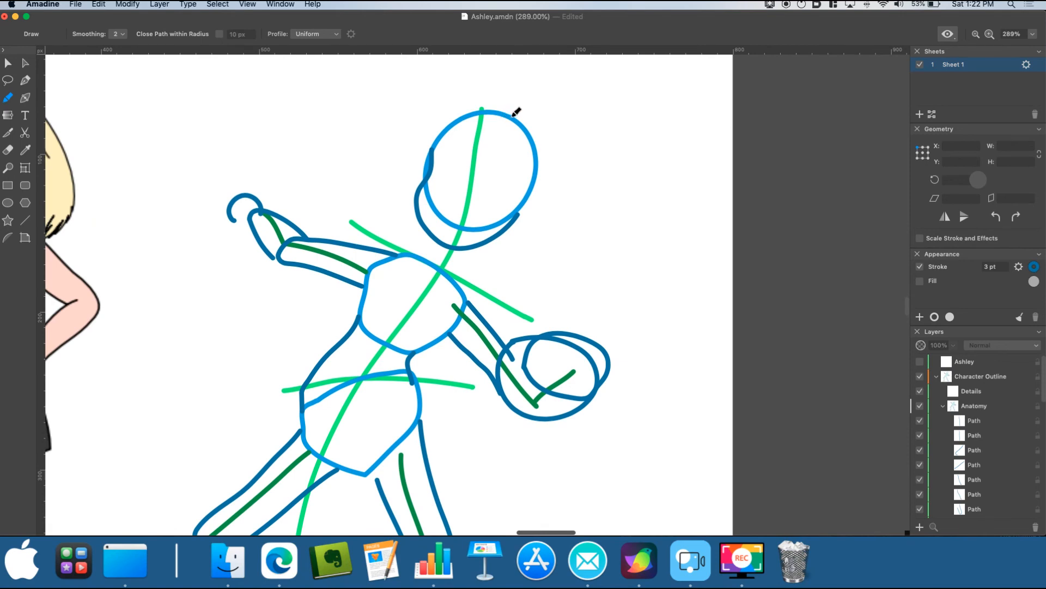
pyautogui.moveTo(486, 112); pyautogui.dragTo(445, 245)
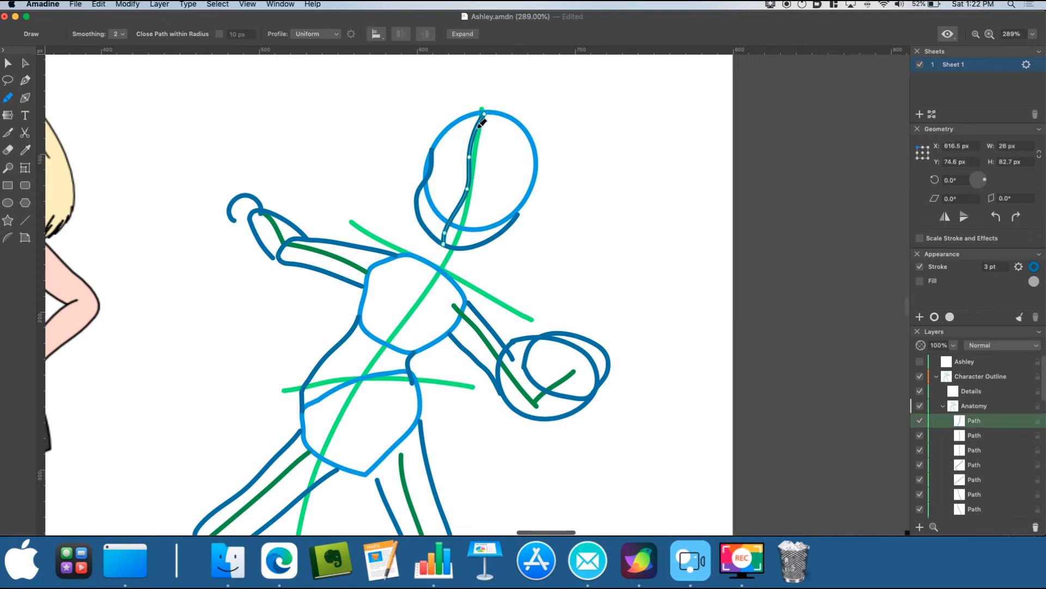
pyautogui.moveTo(433, 175)
pyautogui.mouseDown()
pyautogui.moveTo(451, 185)
pyautogui.moveTo(532, 180)
pyautogui.mouseUp()
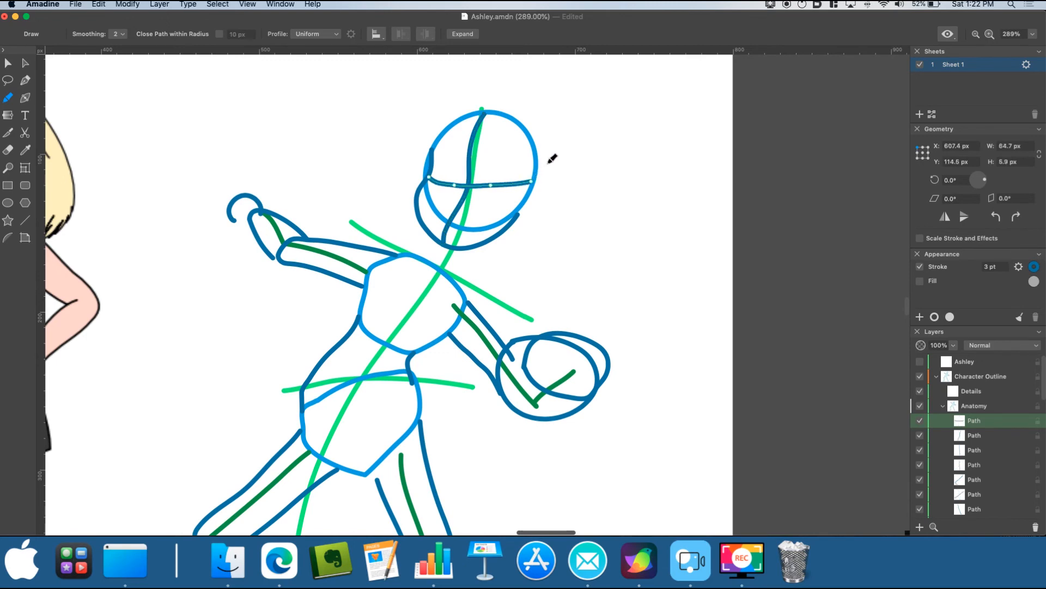
# Step: Draw curved centre lines down the chest, about 46 px high, and down the pelvis, about 58 px high
pyautogui.scroll(-3, 498, 191)
pyautogui.scroll(-1, 481, 166)
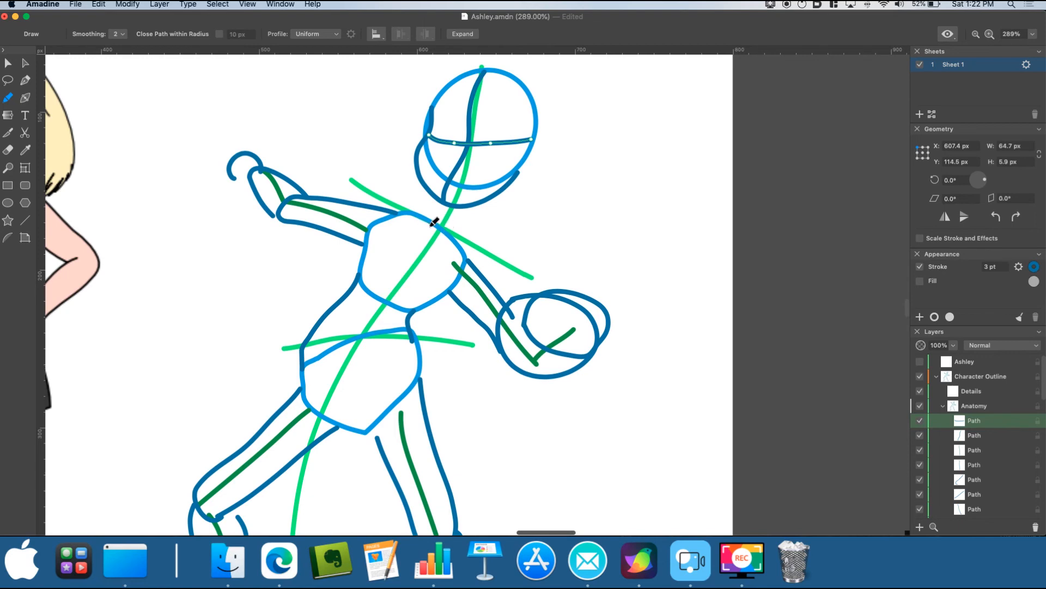
pyautogui.moveTo(438, 224)
pyautogui.mouseDown()
pyautogui.moveTo(399, 252)
pyautogui.moveTo(385, 299)
pyautogui.mouseUp()
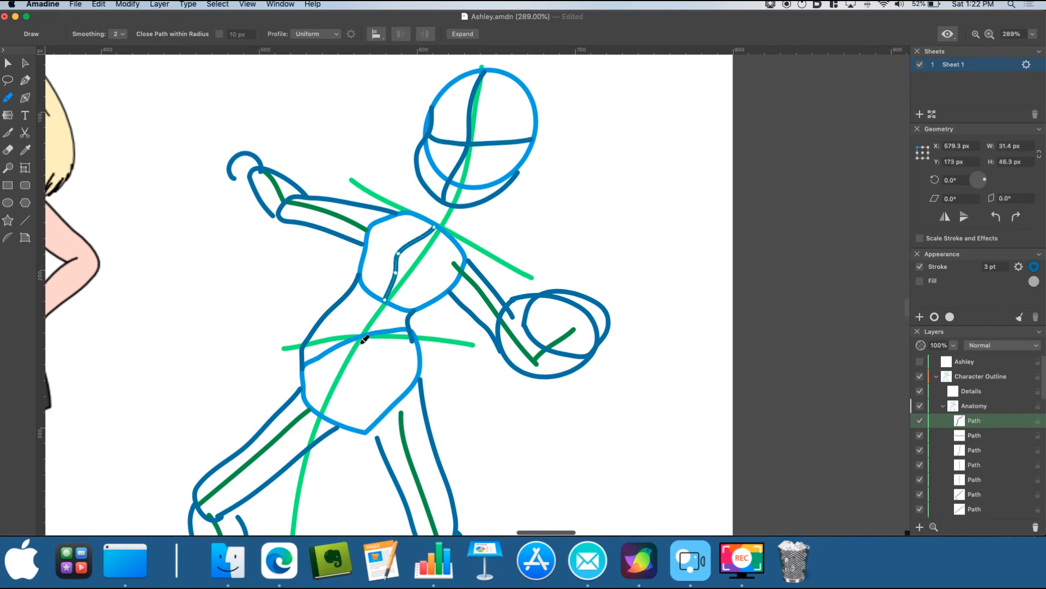
pyautogui.moveTo(358, 337); pyautogui.dragTo(363, 431)
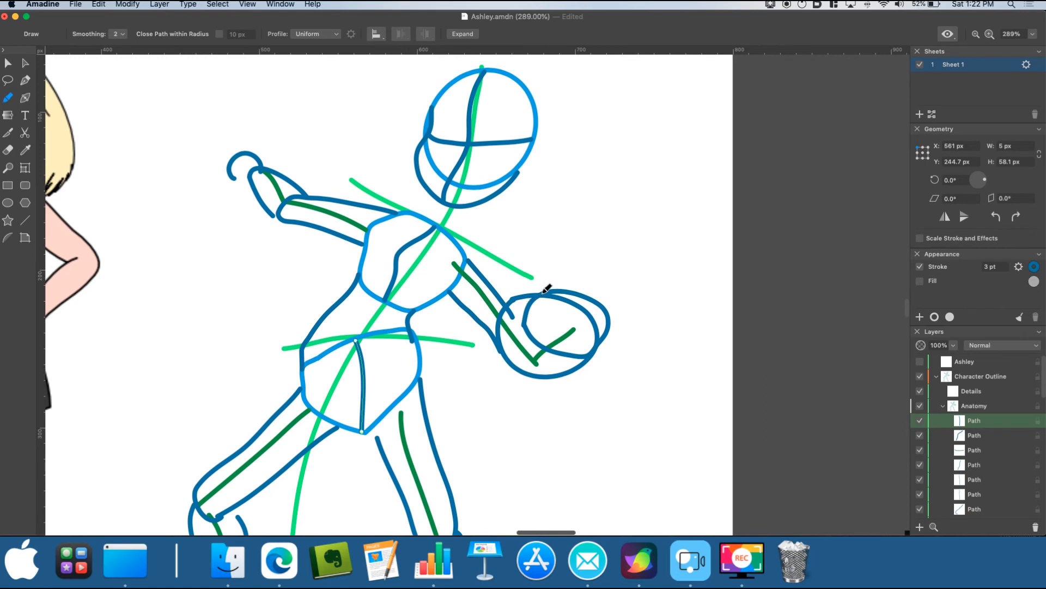
# Step: Draw a finger shape about 65 px wide on the large forward hand, tilt it to fit the palm, and add a small thumb
pyautogui.moveTo(535, 298)
pyautogui.mouseDown()
pyautogui.moveTo(530, 252)
pyautogui.moveTo(540, 245)
pyautogui.moveTo(607, 246)
pyautogui.moveTo(631, 265)
pyautogui.mouseUp()
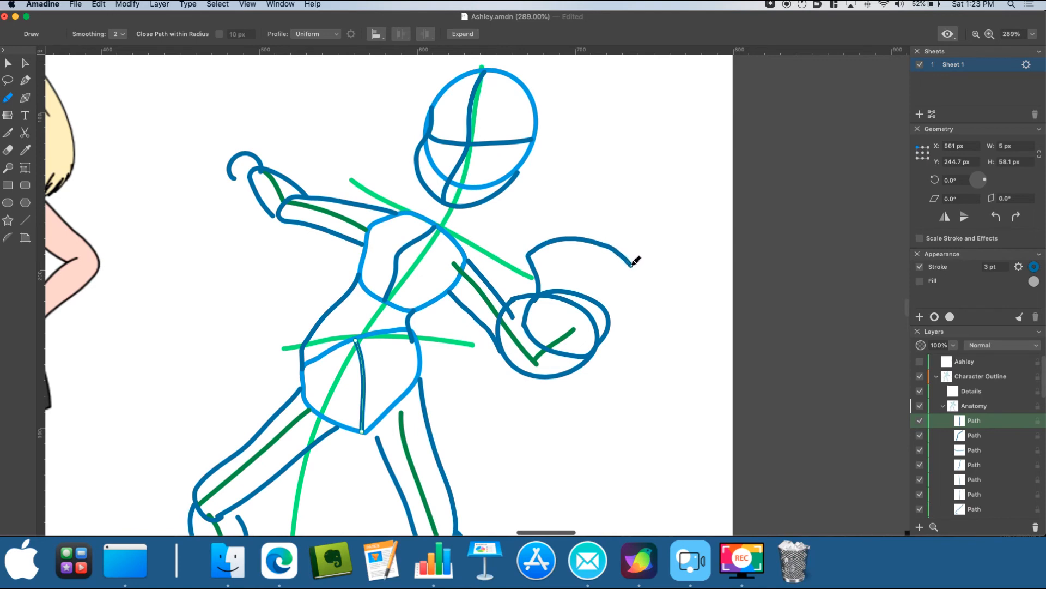
pyautogui.moveTo(618, 289); pyautogui.dragTo(607, 319)
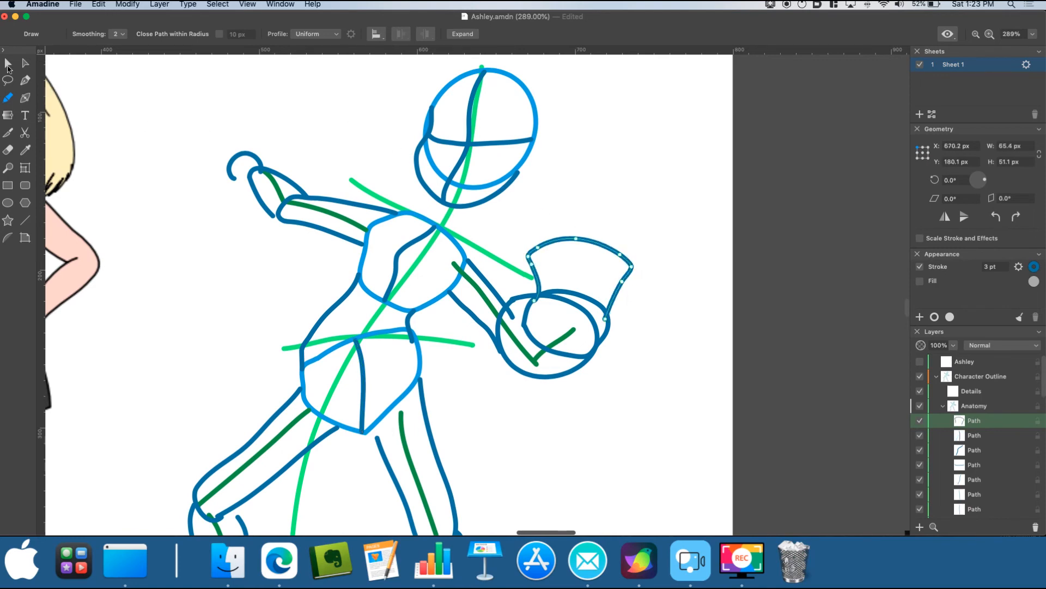
pyautogui.click(9, 64)
pyautogui.moveTo(635, 235); pyautogui.dragTo(626, 269)
pyautogui.press('n')
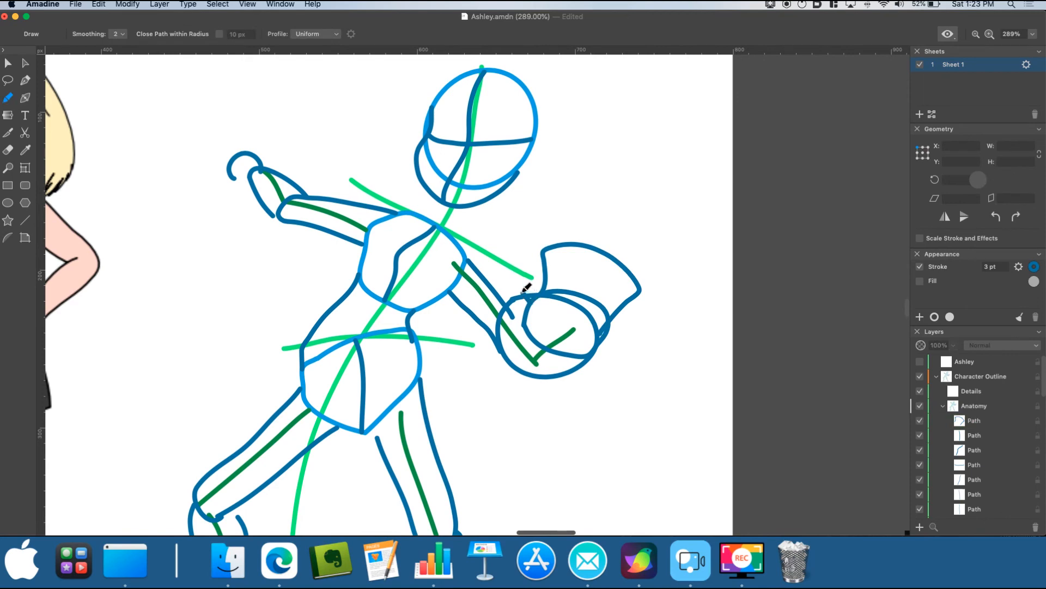
pyautogui.moveTo(506, 287); pyautogui.dragTo(527, 324)
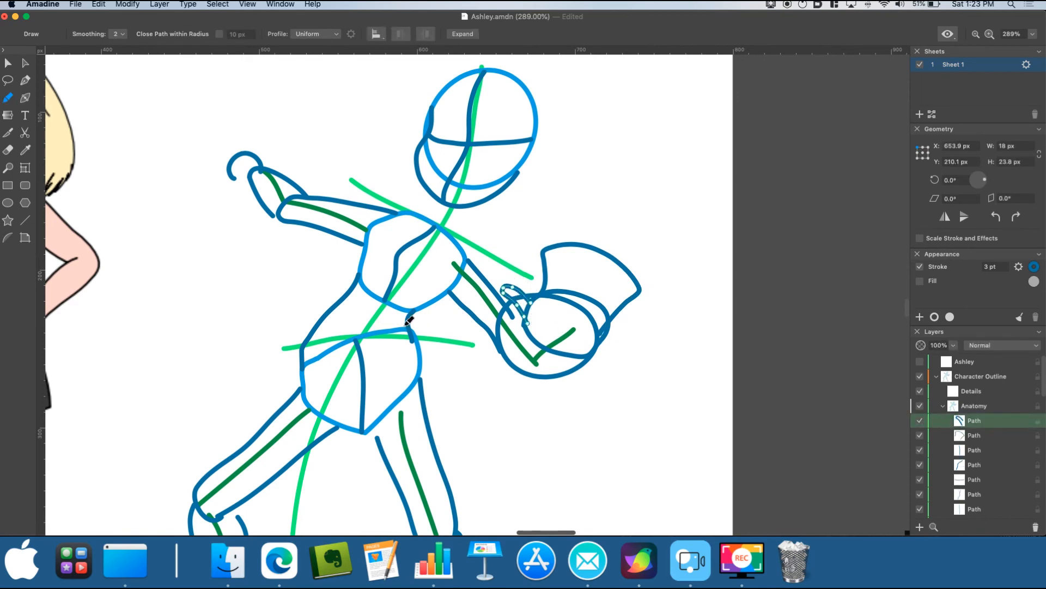
# Step: Draw a finger shape about 30 px wide and a thumb about 16 px wide on the outstretched arm's hand
pyautogui.scroll(3, 305, 256)
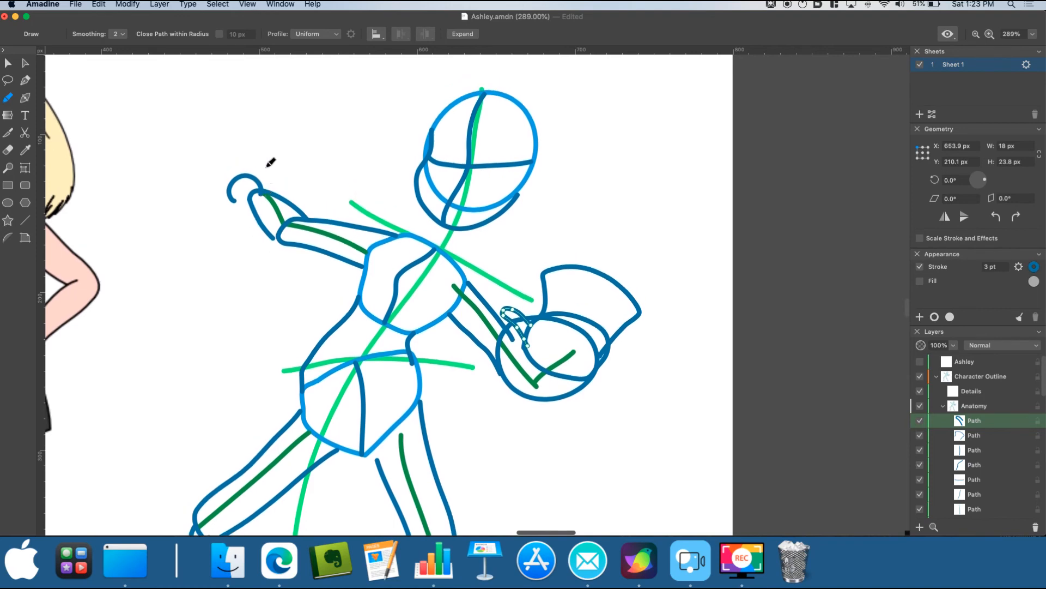
pyautogui.moveTo(253, 175)
pyautogui.mouseDown()
pyautogui.moveTo(243, 160)
pyautogui.moveTo(227, 163)
pyautogui.mouseUp()
pyautogui.moveTo(214, 188); pyautogui.dragTo(224, 197)
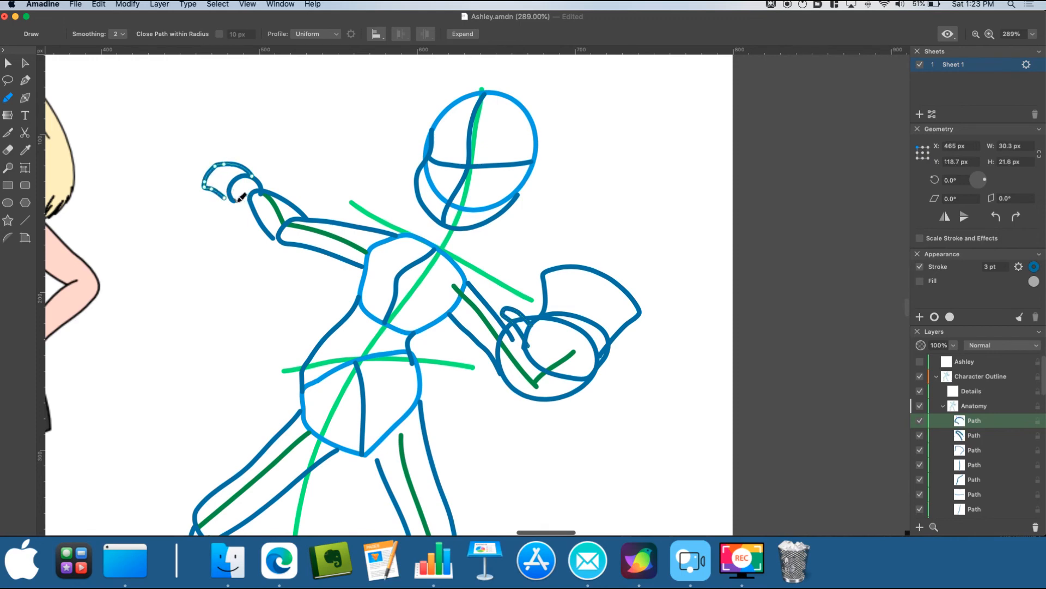
pyautogui.moveTo(234, 204)
pyautogui.mouseDown()
pyautogui.moveTo(222, 212)
pyautogui.moveTo(246, 213)
pyautogui.mouseUp()
# Step: Draw the two neck lines from the jaw down to the shoulders on either side of the body guide
pyautogui.scroll(-3, 315, 183)
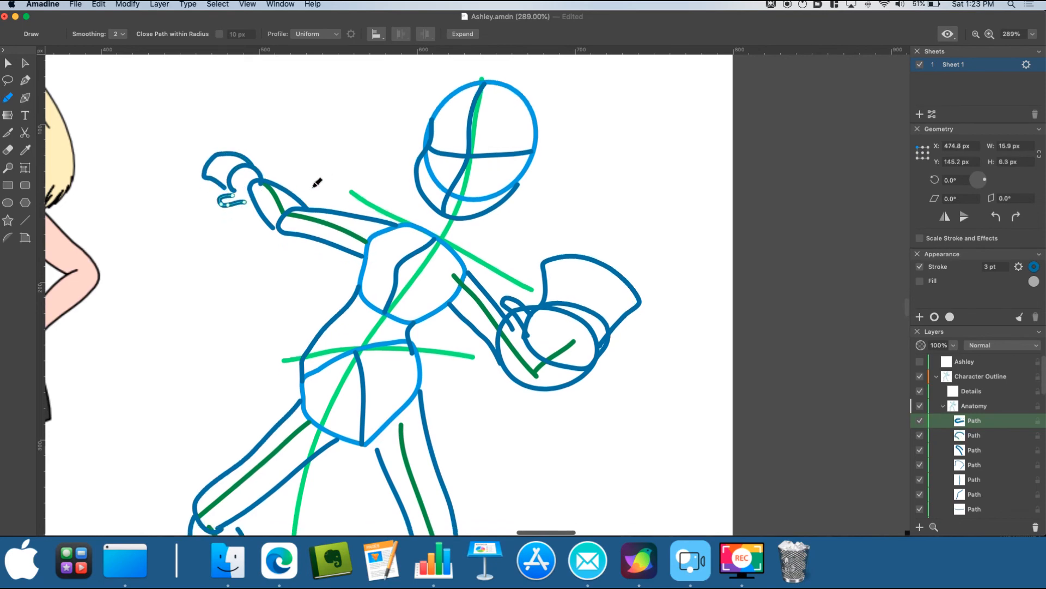
pyautogui.scroll(-7, 314, 182)
pyautogui.scroll(5, 352, 254)
pyautogui.scroll(5, 353, 253)
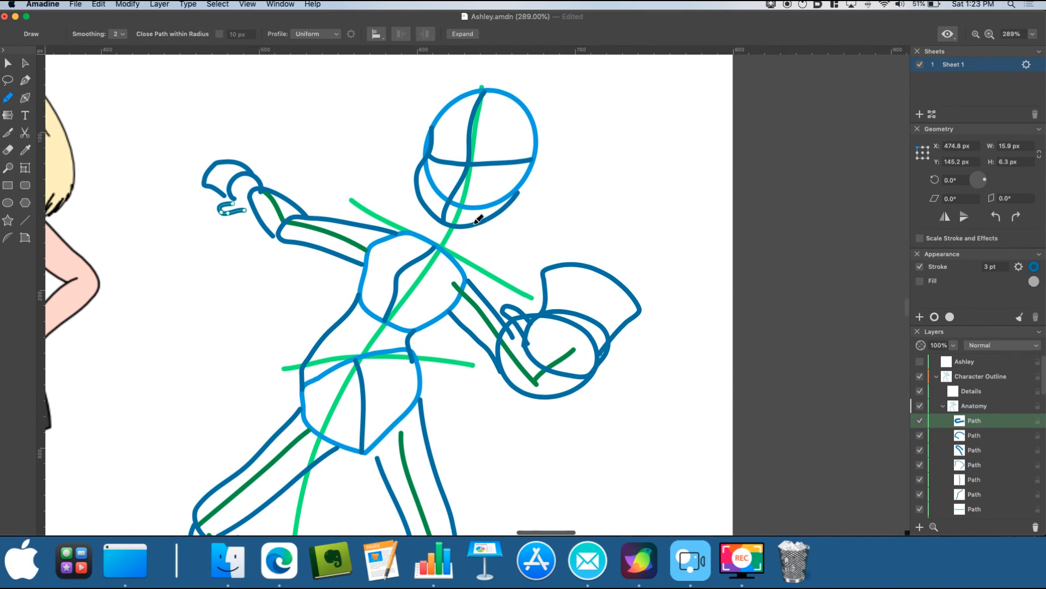
pyautogui.moveTo(461, 245); pyautogui.dragTo(468, 281)
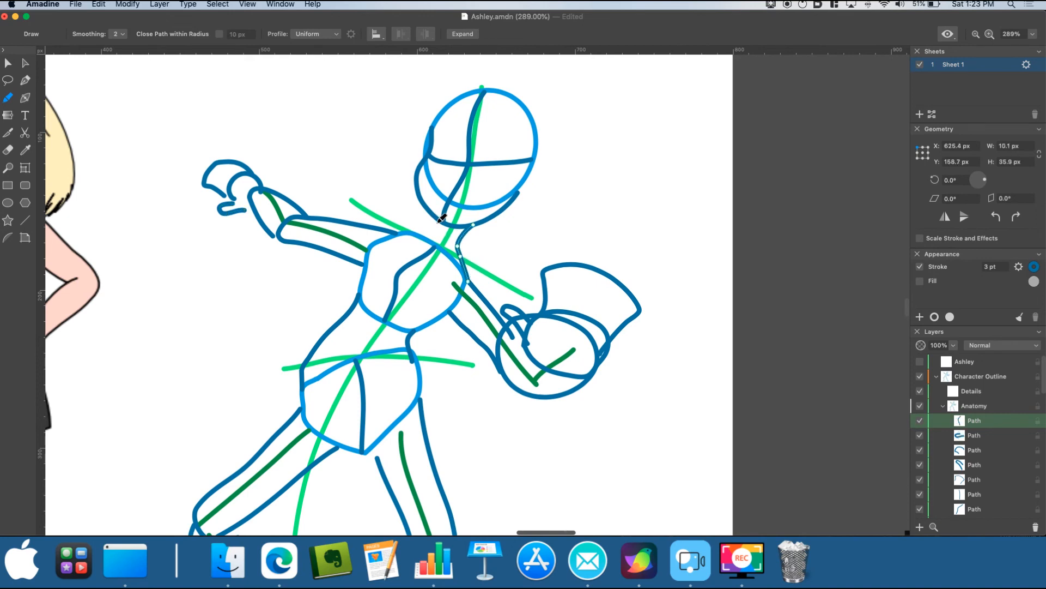
pyautogui.moveTo(438, 221); pyautogui.dragTo(400, 233)
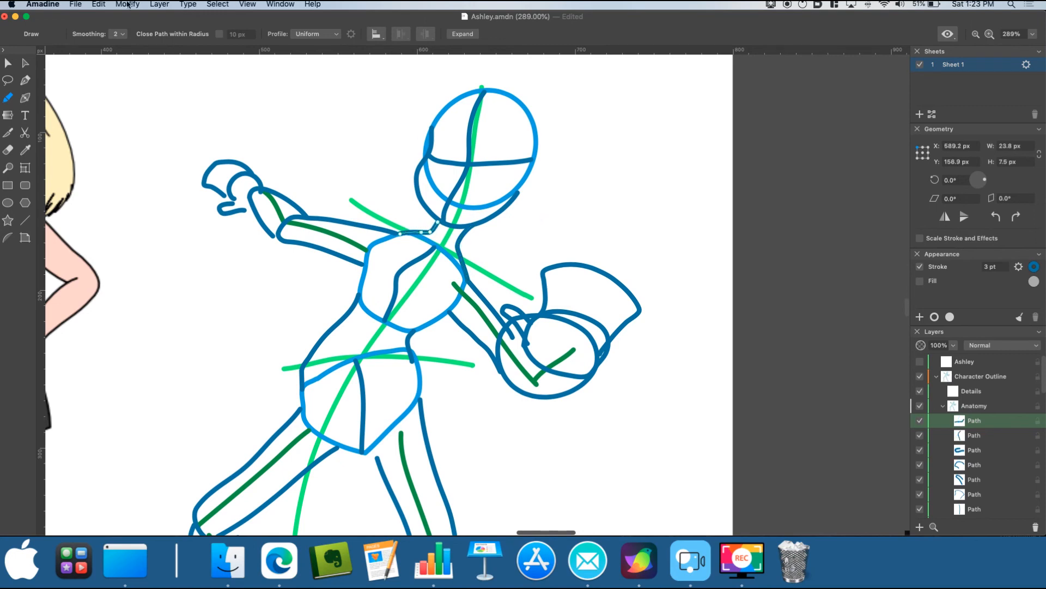
# Step: Save the document and set the stroke to the dark green Fingers colour for work on the forward hand
pyautogui.click(76, 4)
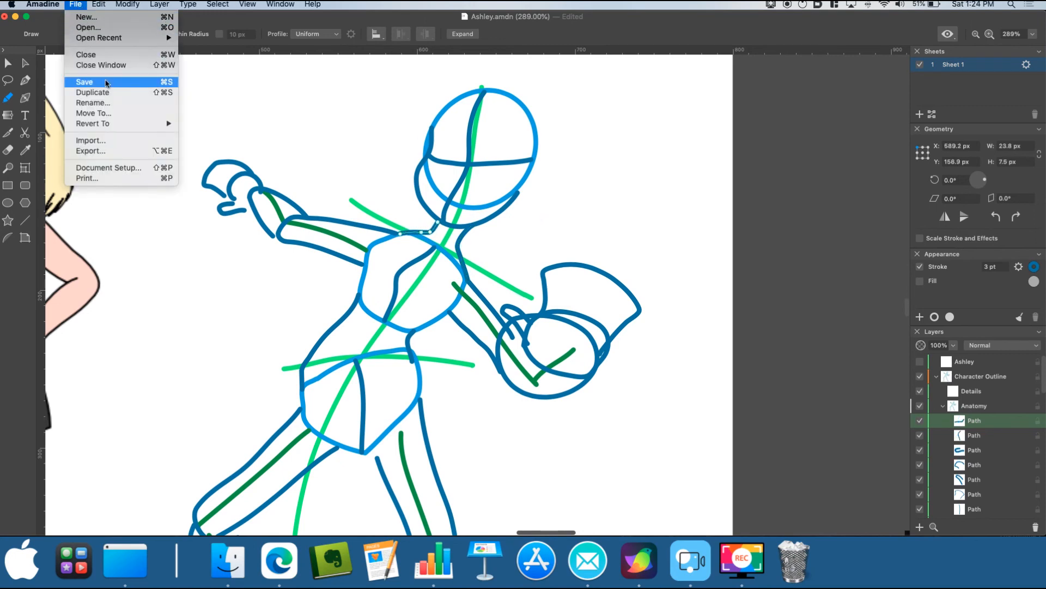
pyautogui.click(107, 82)
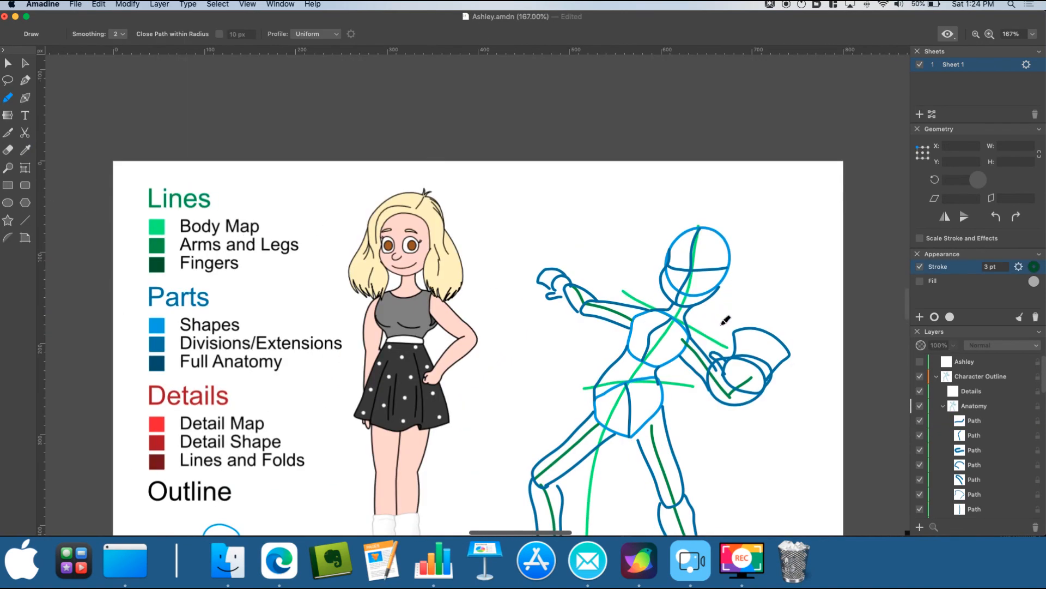
pyautogui.scroll(5, 770, 349)
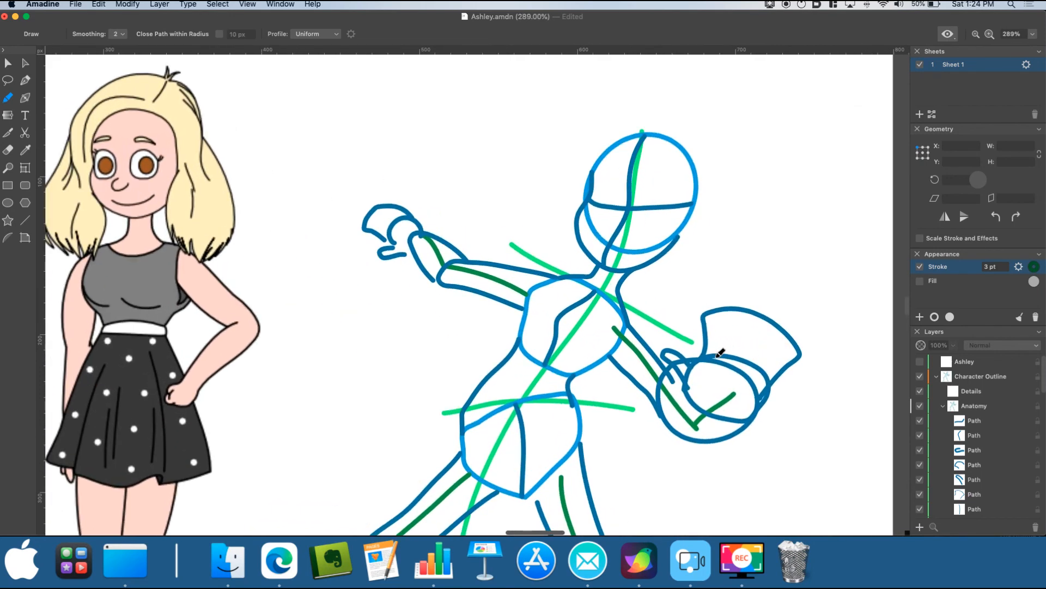
# Step: Draw four dark green finger guide lines across the large forward hand's finger shape, each about 15 to 30 px tall
pyautogui.moveTo(718, 357); pyautogui.dragTo(720, 344)
pyautogui.moveTo(720, 326); pyautogui.dragTo(720, 325)
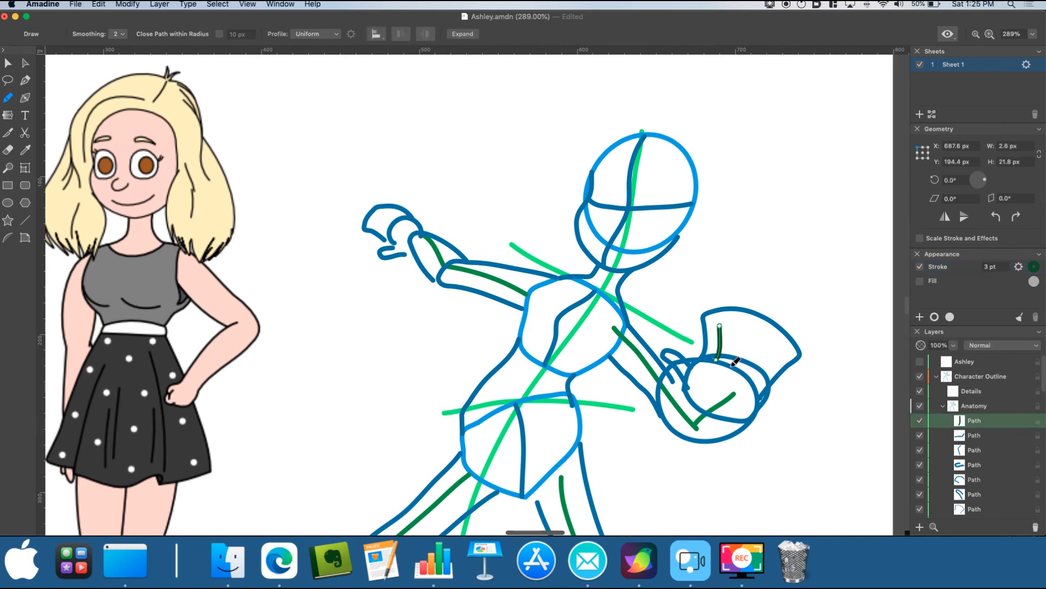
pyautogui.moveTo(733, 365); pyautogui.dragTo(751, 319)
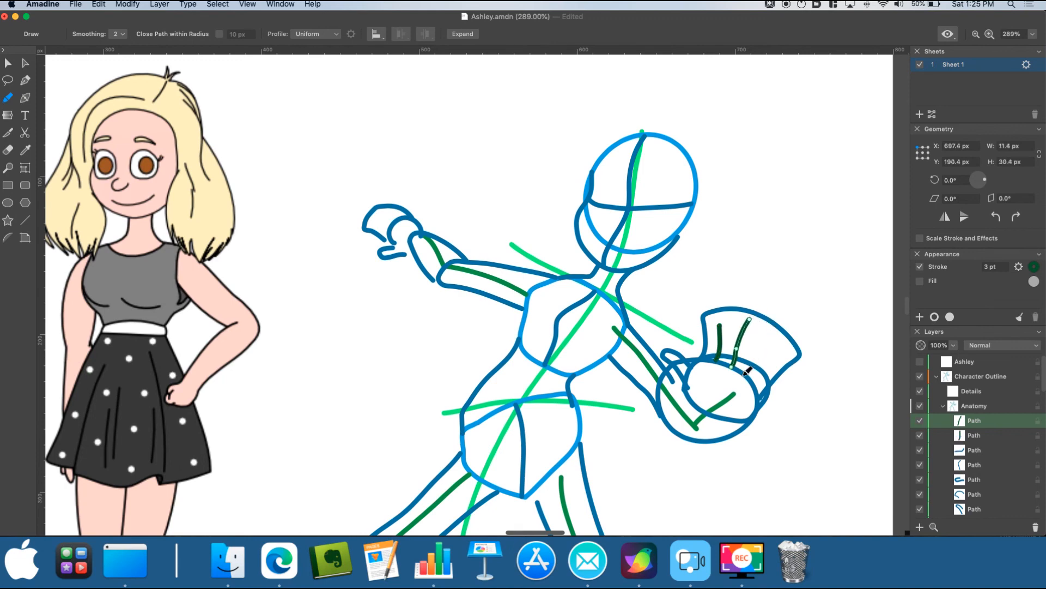
pyautogui.moveTo(767, 339); pyautogui.dragTo(766, 340)
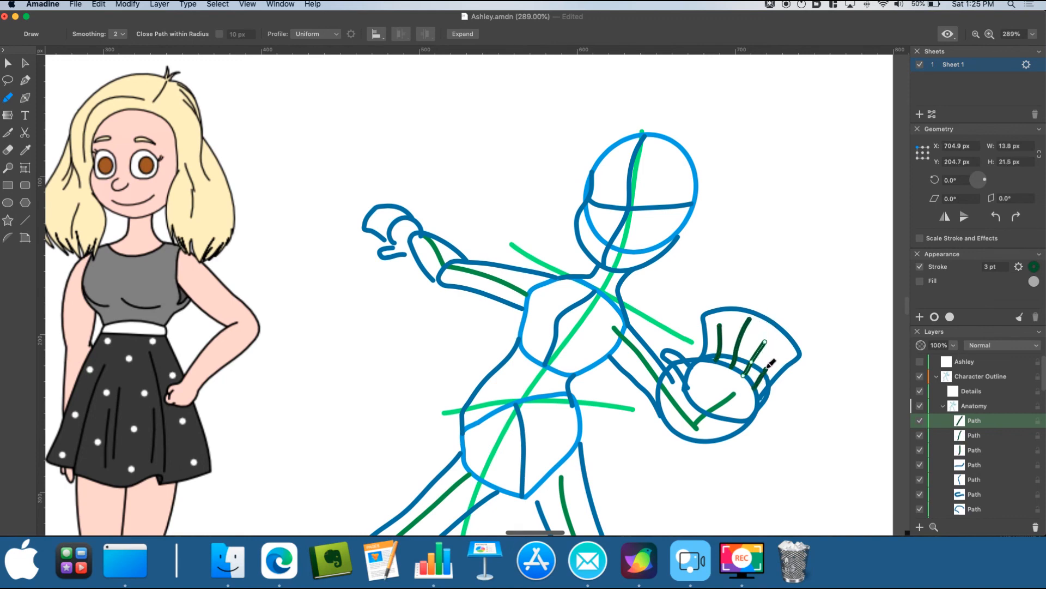
pyautogui.moveTo(770, 363); pyautogui.dragTo(754, 388)
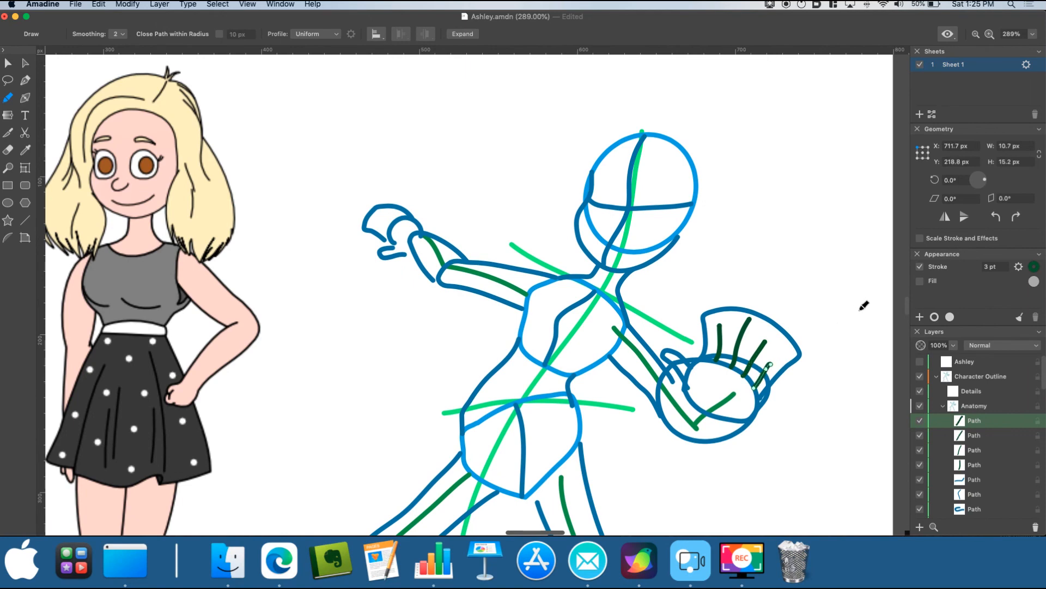
# Step: Draw four dark green finger guide lines on the outstretched arm's hand, up to about 17 px wide
pyautogui.scroll(3, 381, 223)
pyautogui.moveTo(384, 219); pyautogui.dragTo(369, 216)
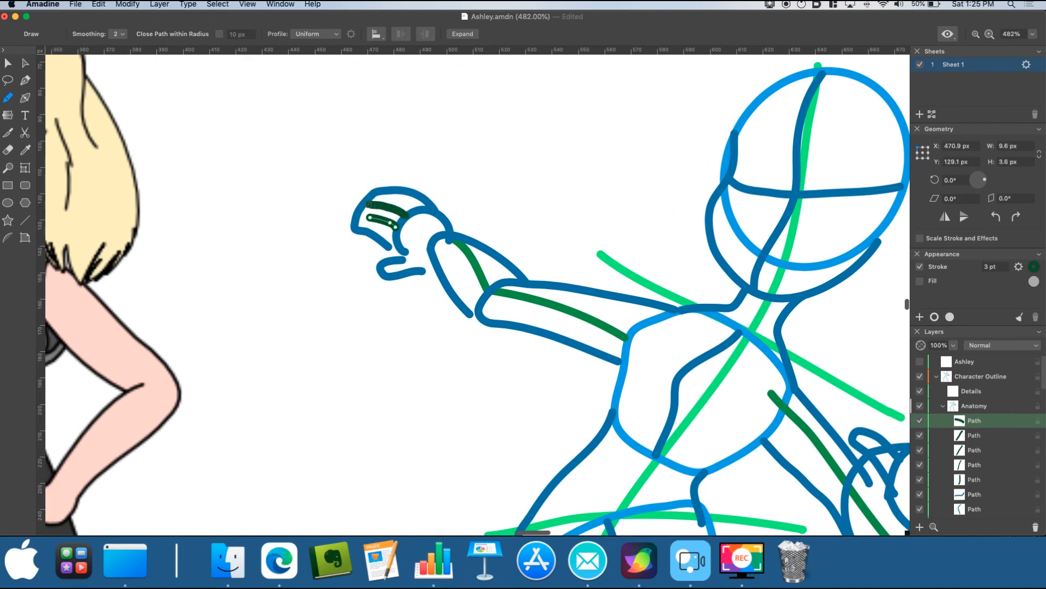
pyautogui.moveTo(360, 204); pyautogui.dragTo(406, 215)
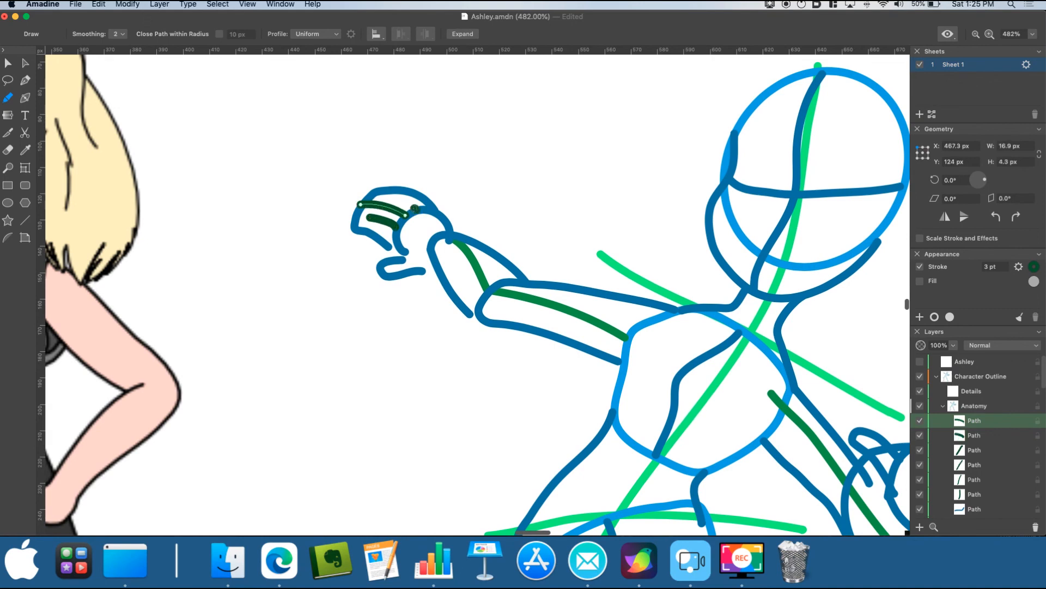
pyautogui.moveTo(380, 197); pyautogui.dragTo(417, 210)
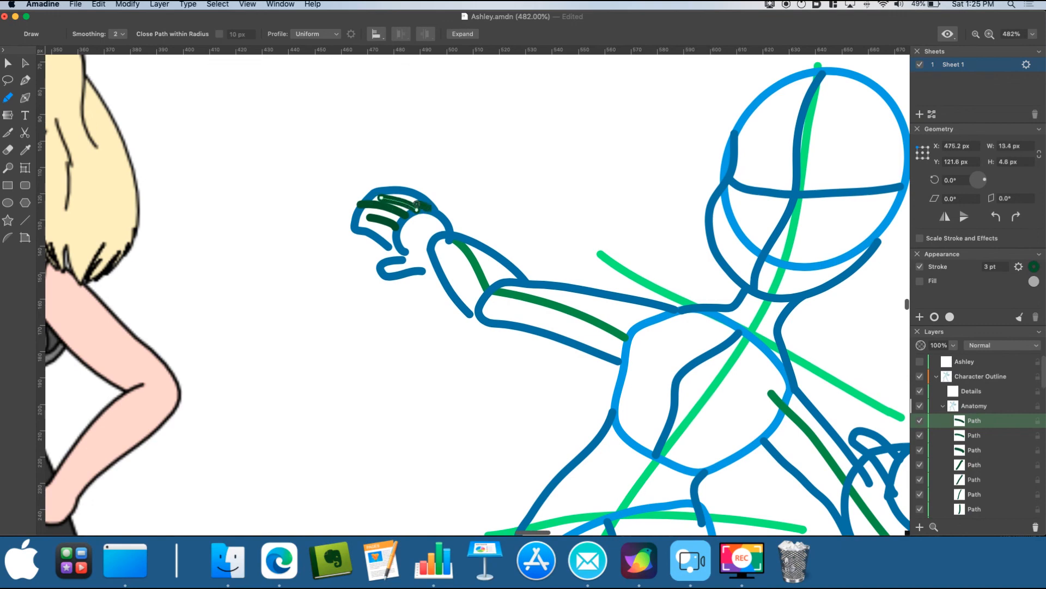
pyautogui.moveTo(399, 200); pyautogui.dragTo(429, 208)
# Step: Add a layer directly above the existing Anatomy layer and name it Anatomy
pyautogui.click(976, 406)
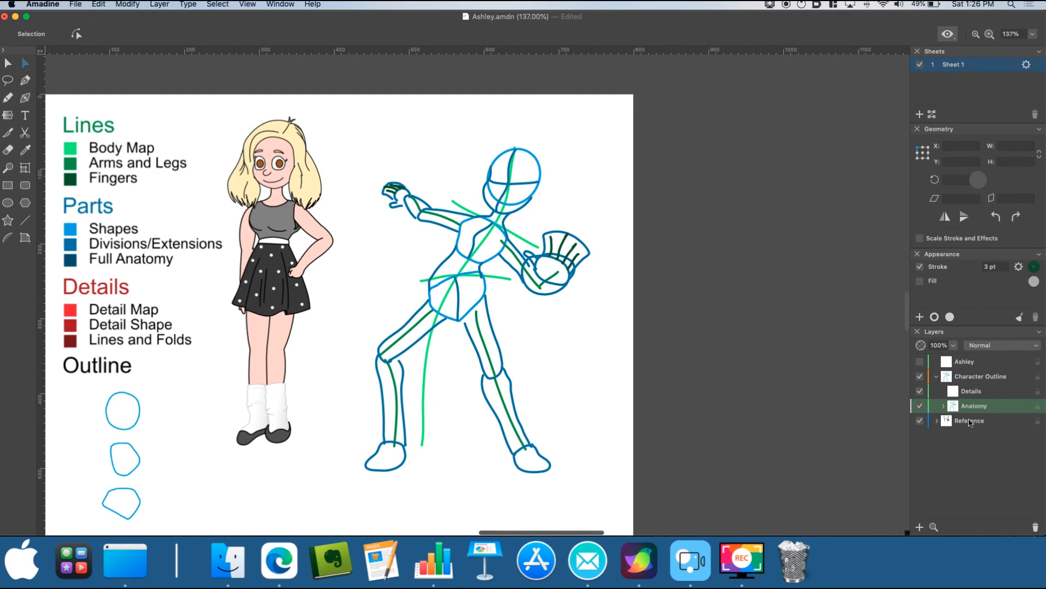
pyautogui.click(920, 527)
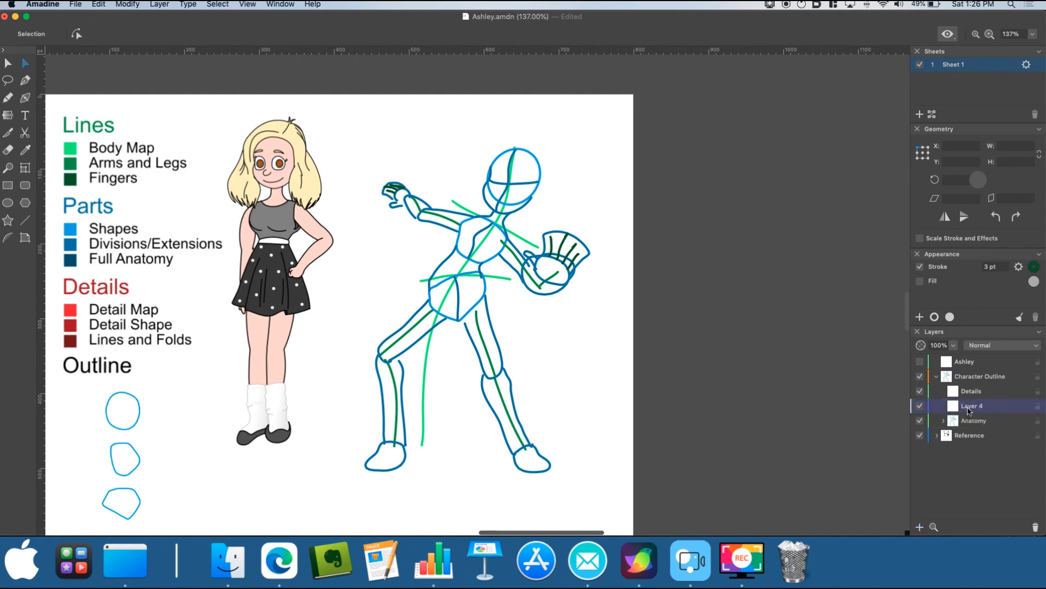
pyautogui.doubleClick(969, 406)
pyautogui.write('Anatomy')
pyautogui.press('Return')
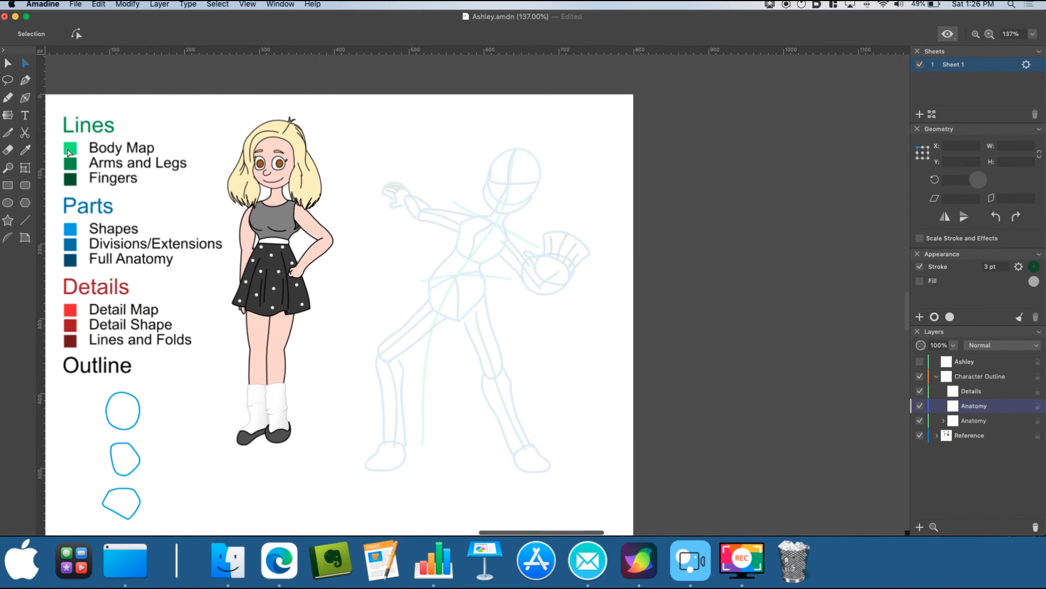
# Step: Set the stroke to the dark blue Full Anatomy colour sampled from the legend and activate the Draw tool
pyautogui.click(1032, 267)
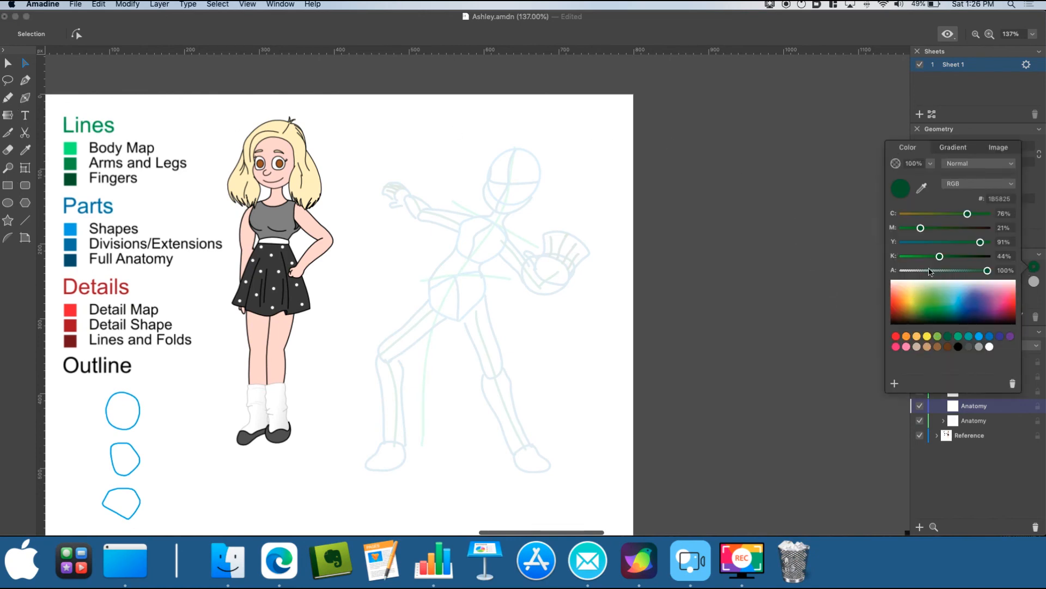
pyautogui.click(922, 188)
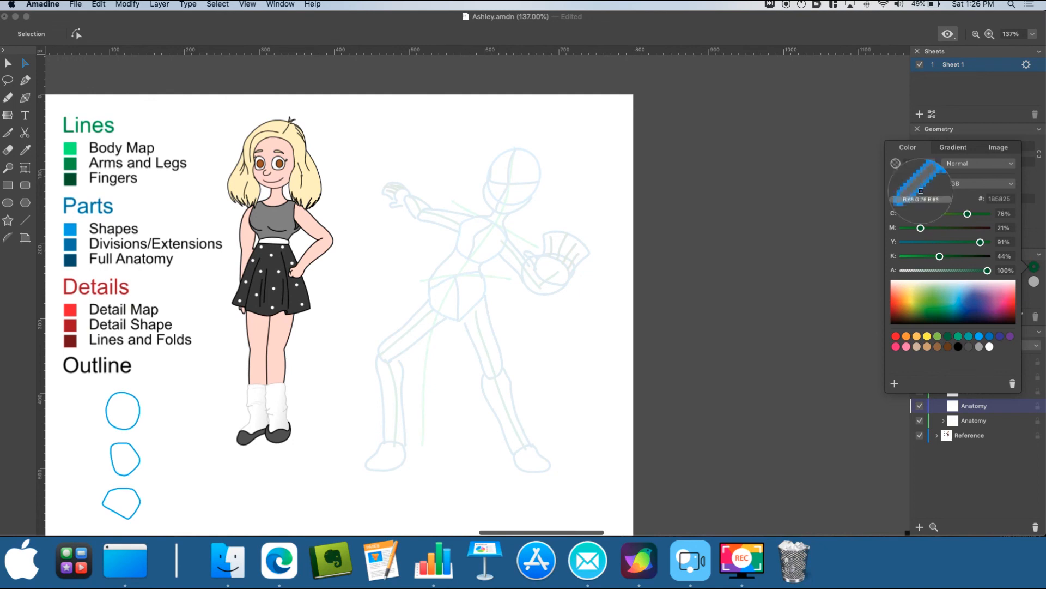
pyautogui.click(72, 264)
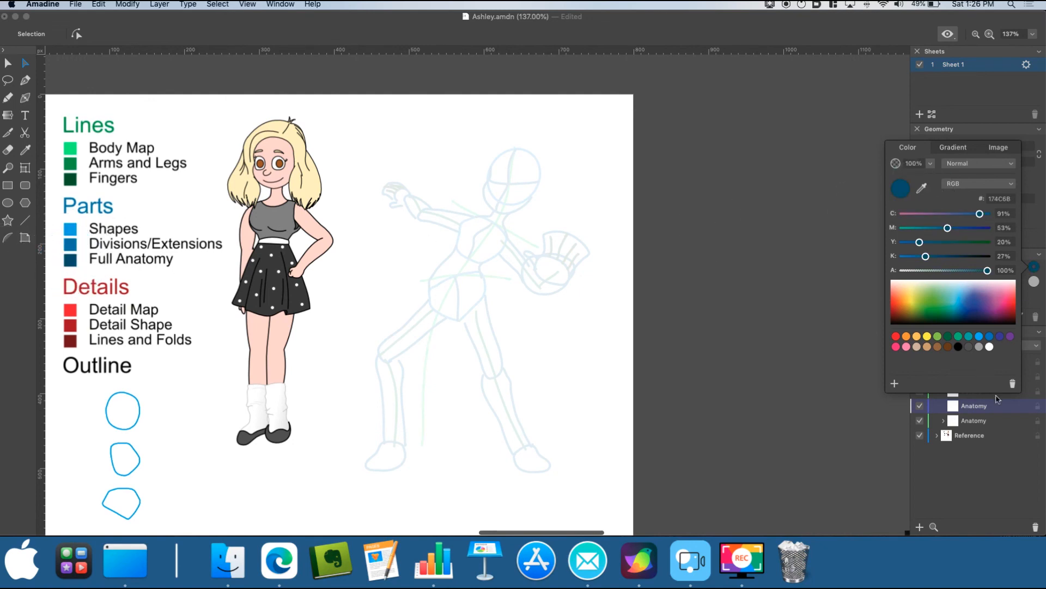
pyautogui.click(1001, 470)
pyautogui.click(9, 98)
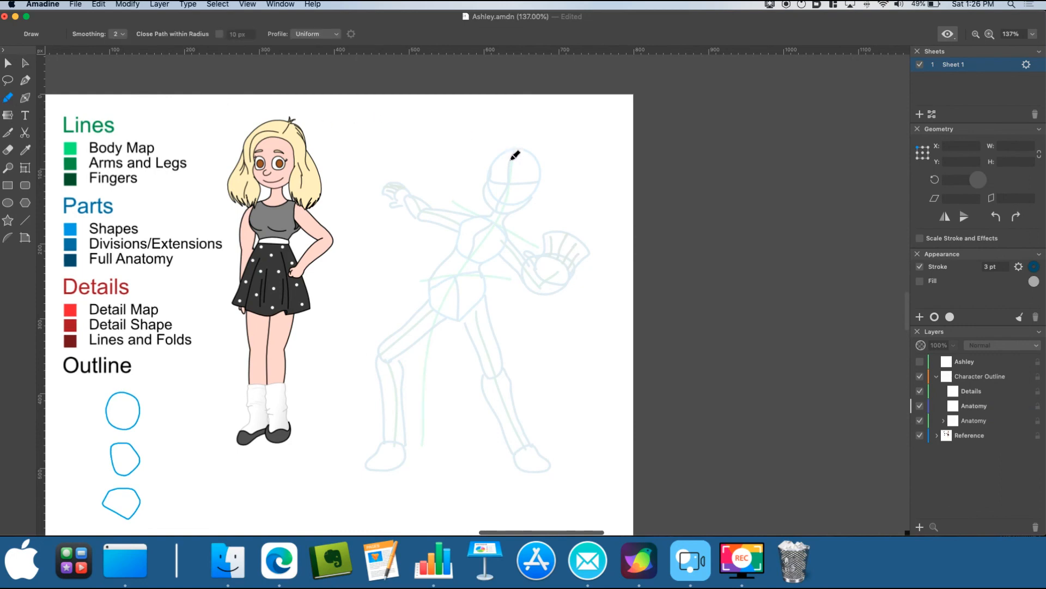
# Step: Trace the head with one closed dark blue outline around the skull circle and jaw
pyautogui.scroll(5, 512, 156)
pyautogui.scroll(1, 505, 146)
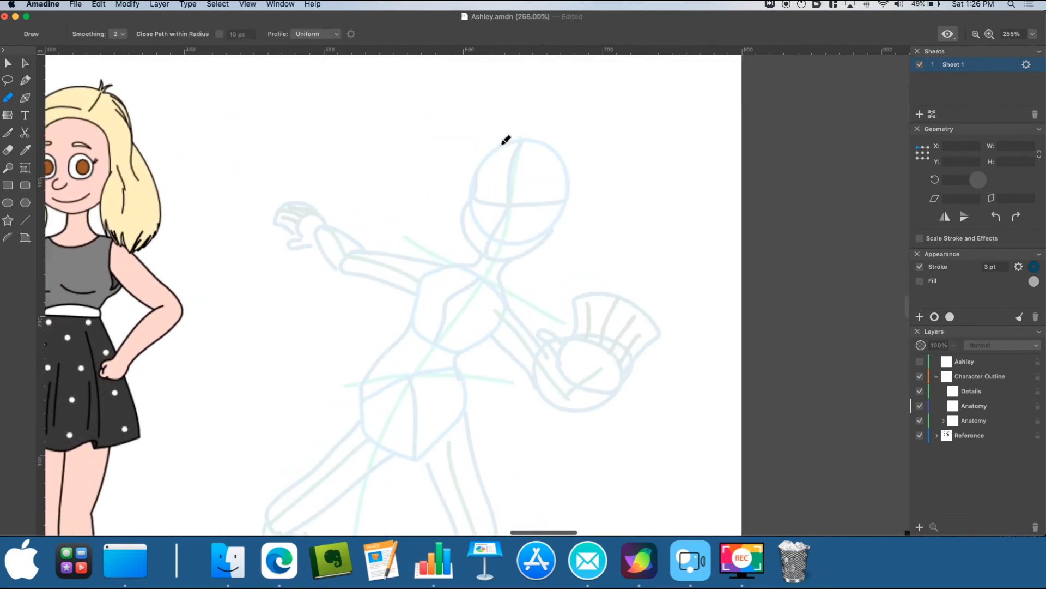
pyautogui.scroll(1, 507, 140)
pyautogui.moveTo(531, 140)
pyautogui.mouseDown()
pyautogui.moveTo(479, 181)
pyautogui.moveTo(474, 269)
pyautogui.moveTo(479, 177)
pyautogui.moveTo(494, 269)
pyautogui.moveTo(580, 191)
pyautogui.moveTo(532, 140)
pyautogui.mouseUp()
pyautogui.press('super+z')
pyautogui.scroll(-2, 514, 221)
pyautogui.moveTo(513, 223); pyautogui.dragTo(514, 284)
pyautogui.press('super+z')
pyautogui.moveTo(511, 225); pyautogui.dragTo(522, 305)
pyautogui.press('super+z')
# Step: Draw the line from the neck to the forward wrist, and outline the base of the palm and the arm's lower edge
pyautogui.moveTo(512, 225)
pyautogui.mouseDown()
pyautogui.moveTo(503, 244)
pyautogui.moveTo(547, 326)
pyautogui.mouseUp()
pyautogui.scroll(3, 633, 374)
pyautogui.moveTo(637, 380)
pyautogui.mouseDown()
pyautogui.moveTo(584, 395)
pyautogui.moveTo(534, 385)
pyautogui.moveTo(541, 315)
pyautogui.mouseUp()
pyautogui.moveTo(531, 384); pyautogui.dragTo(459, 296)
pyautogui.scroll(-3, 636, 306)
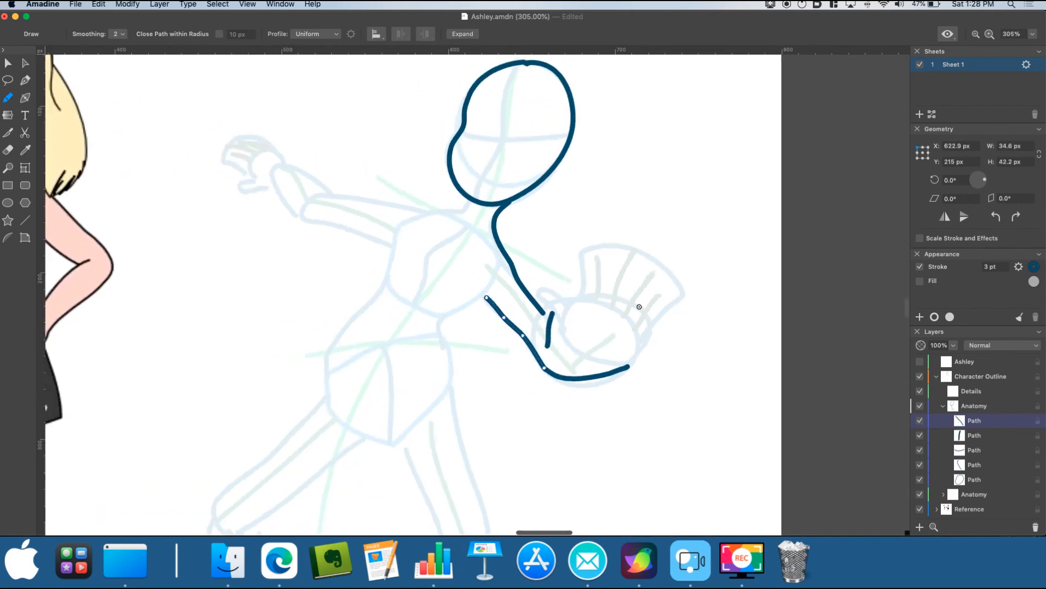
pyautogui.scroll(3, 637, 306)
pyautogui.moveTo(603, 385)
pyautogui.mouseDown()
pyautogui.moveTo(546, 338)
pyautogui.moveTo(541, 296)
pyautogui.moveTo(569, 298)
pyautogui.moveTo(593, 322)
pyautogui.moveTo(515, 294)
pyautogui.mouseUp()
pyautogui.press('super+z')
pyautogui.press('super+z')
pyautogui.press('super+z')
pyautogui.moveTo(562, 322)
pyautogui.mouseDown()
pyautogui.moveTo(524, 287)
pyautogui.moveTo(529, 309)
pyautogui.moveTo(581, 298)
pyautogui.moveTo(582, 248)
pyautogui.moveTo(603, 256)
pyautogui.moveTo(607, 302)
pyautogui.moveTo(642, 223)
pyautogui.mouseUp()
pyautogui.press('super+z')
# Step: Outline the forward hand's fingers along their guide lines and continue the outer edge down to the palm
pyautogui.moveTo(606, 308)
pyautogui.mouseDown()
pyautogui.moveTo(652, 234)
pyautogui.moveTo(627, 316)
pyautogui.moveTo(667, 254)
pyautogui.moveTo(669, 293)
pyautogui.moveTo(646, 336)
pyautogui.mouseUp()
pyautogui.moveTo(683, 282); pyautogui.dragTo(638, 393)
pyautogui.scroll(-5, 600, 334)
pyautogui.scroll(5, 600, 334)
# Step: Draw a palm crease below the fingers and a thumb-base crease about 23 px wide, adjusting its position on the palm
pyautogui.moveTo(570, 327); pyautogui.dragTo(621, 337)
pyautogui.scroll(-5, 592, 319)
pyautogui.scroll(4, 563, 318)
pyautogui.moveTo(551, 313); pyautogui.dragTo(569, 326)
pyautogui.scroll(5, 601, 321)
pyautogui.press('v')
pyautogui.moveTo(603, 384); pyautogui.dragTo(606, 381)
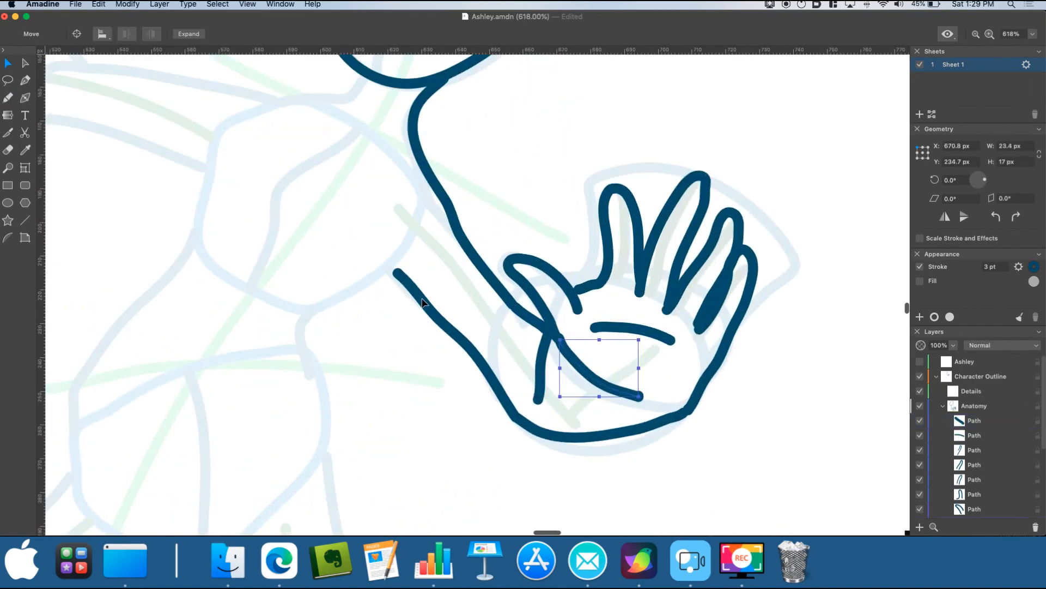
# Step: Outline the torso's side from the forward arm through the waist to the hip, and the straighter leg's inner thigh
pyautogui.scroll(-5, 359, 273)
pyautogui.hscroll(-2, 252, 250)
pyautogui.press('b')
pyautogui.moveTo(427, 269)
pyautogui.mouseDown()
pyautogui.moveTo(408, 246)
pyautogui.moveTo(415, 269)
pyautogui.moveTo(368, 303)
pyautogui.moveTo(394, 354)
pyautogui.moveTo(398, 432)
pyautogui.mouseUp()
pyautogui.scroll(-3, 301, 285)
pyautogui.moveTo(303, 291); pyautogui.dragTo(374, 467)
# Step: Trace the straighter leg's outer edge and its inner calf, about 102 px tall, from the knee to the ankle
pyautogui.scroll(-5, 396, 349)
pyautogui.scroll(4, 396, 349)
pyautogui.scroll(-3, 404, 341)
pyautogui.moveTo(390, 187); pyautogui.dragTo(423, 288)
pyautogui.press('super+z')
pyautogui.press('super+z')
pyautogui.moveTo(375, 290); pyautogui.dragTo(440, 470)
pyautogui.moveTo(423, 289); pyautogui.dragTo(479, 451)
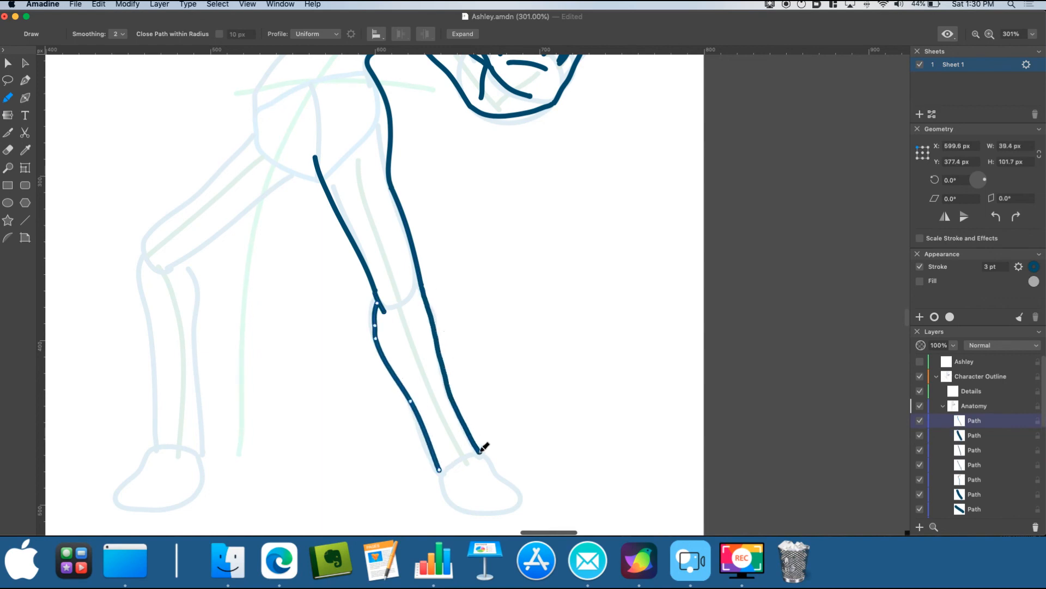
# Step: Outline the foot at the end of the straighter leg
pyautogui.scroll(-5, 481, 451)
pyautogui.scroll(4, 514, 421)
pyautogui.moveTo(457, 370)
pyautogui.mouseDown()
pyautogui.moveTo(499, 414)
pyautogui.moveTo(455, 424)
pyautogui.moveTo(425, 384)
pyautogui.mouseUp()
pyautogui.scroll(-4, 424, 385)
# Step: Draw the body line from the jaw over the shoulder and down the torso to the bent leg's hip, about 113 px tall
pyautogui.scroll(3, 284, 161)
pyautogui.scroll(2, 285, 160)
pyautogui.moveTo(388, 140)
pyautogui.mouseDown()
pyautogui.moveTo(331, 159)
pyautogui.moveTo(320, 213)
pyautogui.moveTo(272, 288)
pyautogui.mouseUp()
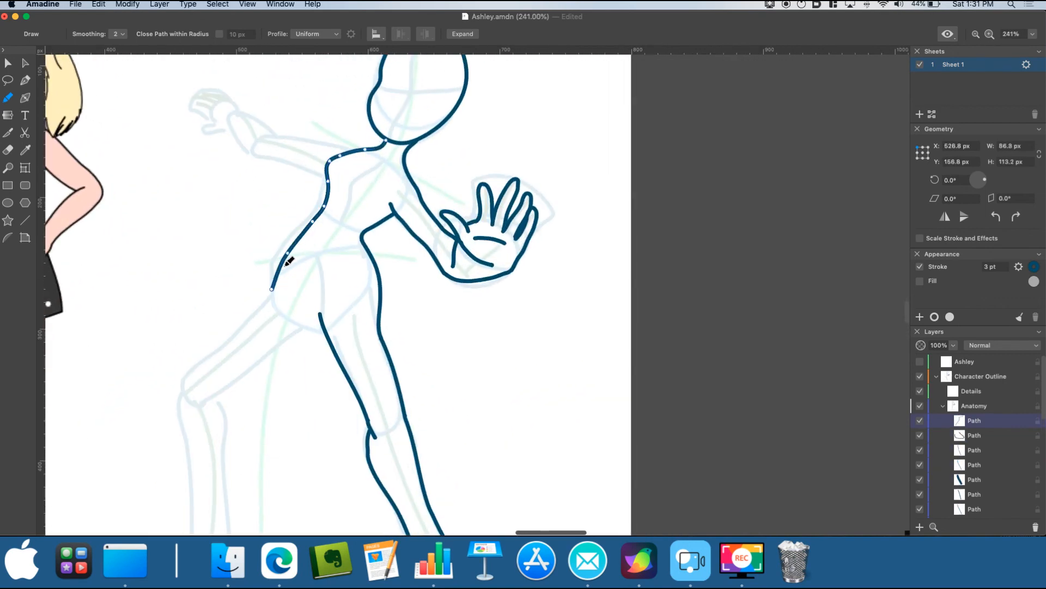
# Step: Outline the upper and lower edges of the bent leg's thigh from the hip to the knee
pyautogui.scroll(-3, 278, 281)
pyautogui.scroll(5, 200, 288)
pyautogui.scroll(-2, 480, 294)
pyautogui.moveTo(467, 274)
pyautogui.mouseDown()
pyautogui.moveTo(504, 298)
pyautogui.moveTo(370, 370)
pyautogui.mouseUp()
pyautogui.scroll(-1, 365, 362)
pyautogui.scroll(-3, 358, 341)
pyautogui.moveTo(423, 217); pyautogui.dragTo(352, 309)
# Step: Draw both sides of the bent leg's lower leg and nudge the two lines into place
pyautogui.scroll(-3, 327, 352)
pyautogui.scroll(5, 310, 403)
pyautogui.moveTo(427, 197); pyautogui.dragTo(432, 366)
pyautogui.moveTo(377, 212); pyautogui.dragTo(389, 364)
pyautogui.scroll(-4, 334, 355)
pyautogui.scroll(5, 431, 229)
pyautogui.press('v')
pyautogui.moveTo(431, 225); pyautogui.dragTo(437, 229)
pyautogui.moveTo(391, 279); pyautogui.dragTo(397, 283)
# Step: Outline the foot at the end of the bent leg
pyautogui.scroll(2, 373, 280)
pyautogui.scroll(-5, 338, 305)
pyautogui.scroll(3, 289, 349)
pyautogui.press('b')
pyautogui.moveTo(342, 327)
pyautogui.mouseDown()
pyautogui.moveTo(326, 350)
pyautogui.moveTo(397, 347)
pyautogui.moveTo(395, 338)
pyautogui.mouseUp()
pyautogui.scroll(-5, 415, 349)
# Step: Outline the upper and lower edges of the outstretched arm between the shoulder and the wrist
pyautogui.scroll(6, 496, 261)
pyautogui.moveTo(528, 260); pyautogui.dragTo(405, 242)
pyautogui.scroll(2, 390, 270)
pyautogui.moveTo(505, 314); pyautogui.dragTo(375, 266)
pyautogui.scroll(2, 341, 219)
pyautogui.moveTo(442, 243)
pyautogui.mouseDown()
pyautogui.moveTo(410, 212)
pyautogui.moveTo(343, 186)
pyautogui.mouseUp()
pyautogui.press('super+z')
# Step: Outline the outstretched hand's thumb and fingers, including a top finger line about 21 px wide
pyautogui.moveTo(384, 280)
pyautogui.mouseDown()
pyautogui.moveTo(267, 159)
pyautogui.moveTo(253, 185)
pyautogui.moveTo(352, 244)
pyautogui.moveTo(313, 255)
pyautogui.moveTo(338, 282)
pyautogui.moveTo(374, 279)
pyautogui.mouseUp()
pyautogui.scroll(2, 275, 163)
pyautogui.scroll(2, 336, 211)
pyautogui.press('a')
pyautogui.moveTo(253, 140); pyautogui.dragTo(334, 162)
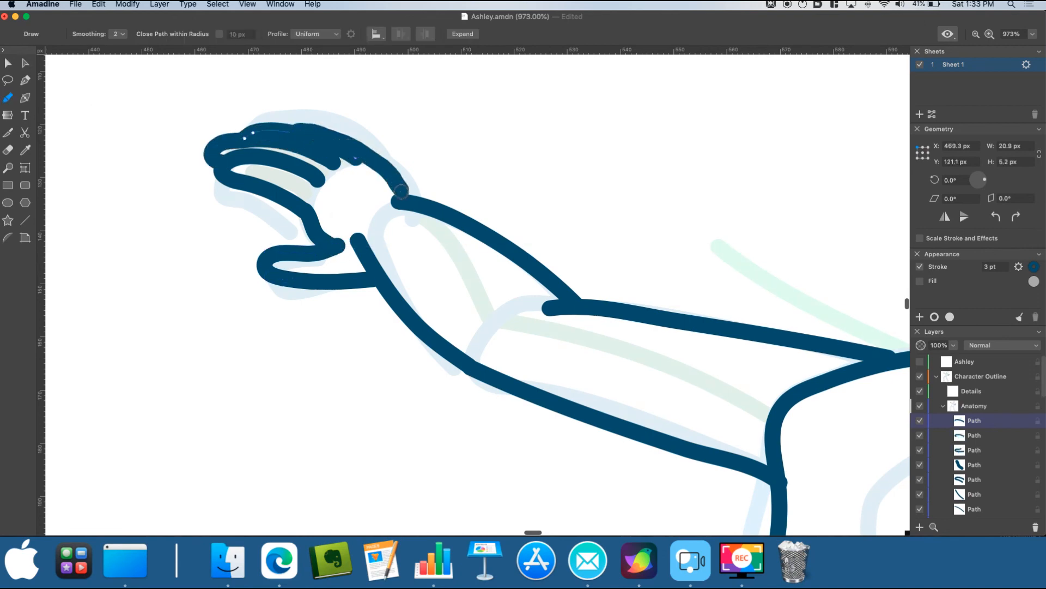
pyautogui.scroll(-10, 129, 179)
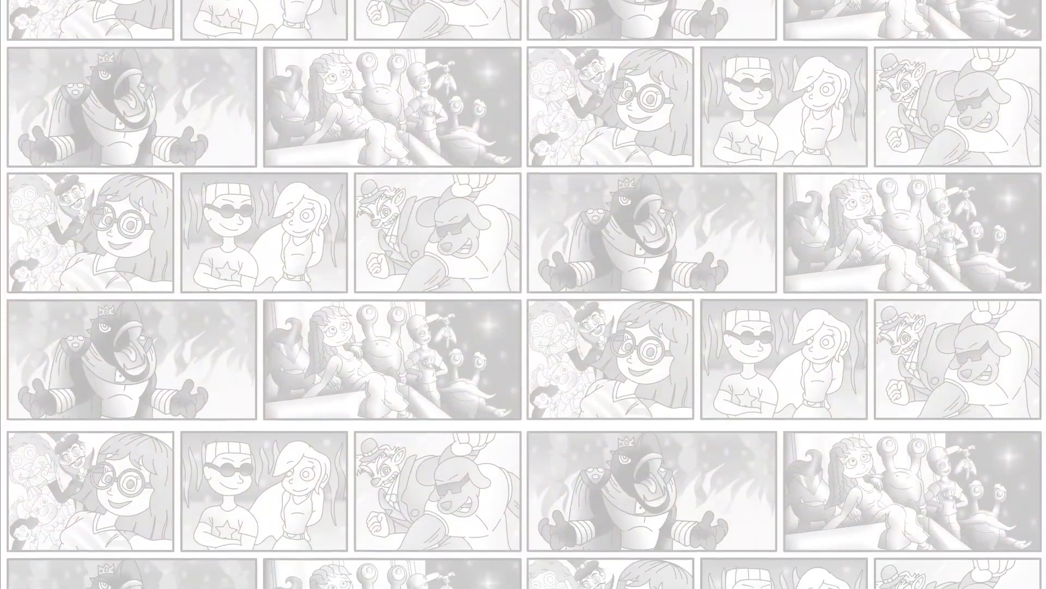